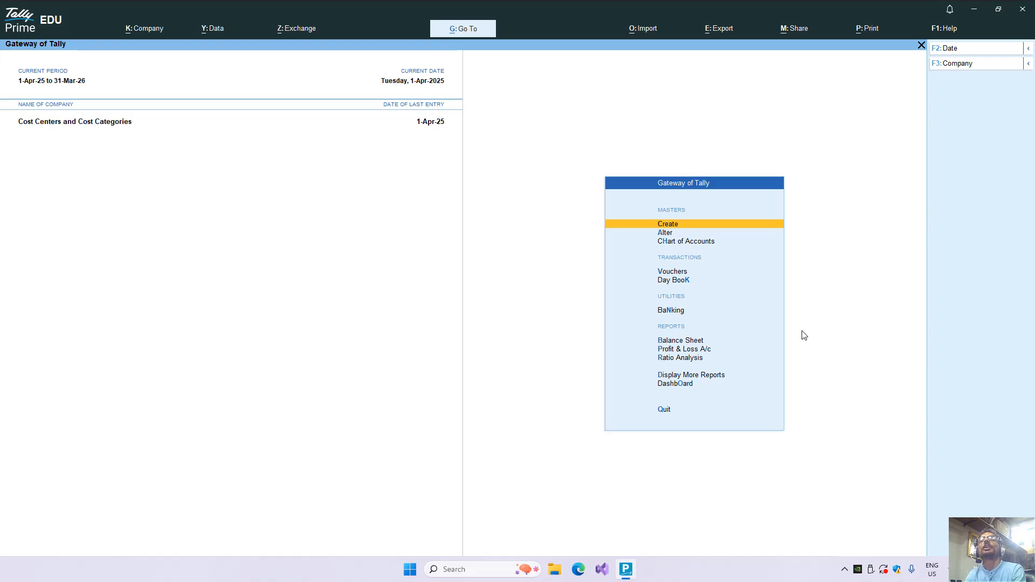
Step: Open the Display More Reports list from the Gateway of Tally
key(Down)
key(Down)
key(Down)
key(Down)
key(Down)
key(Down)
key(Down)
key(Down)
key(Down)
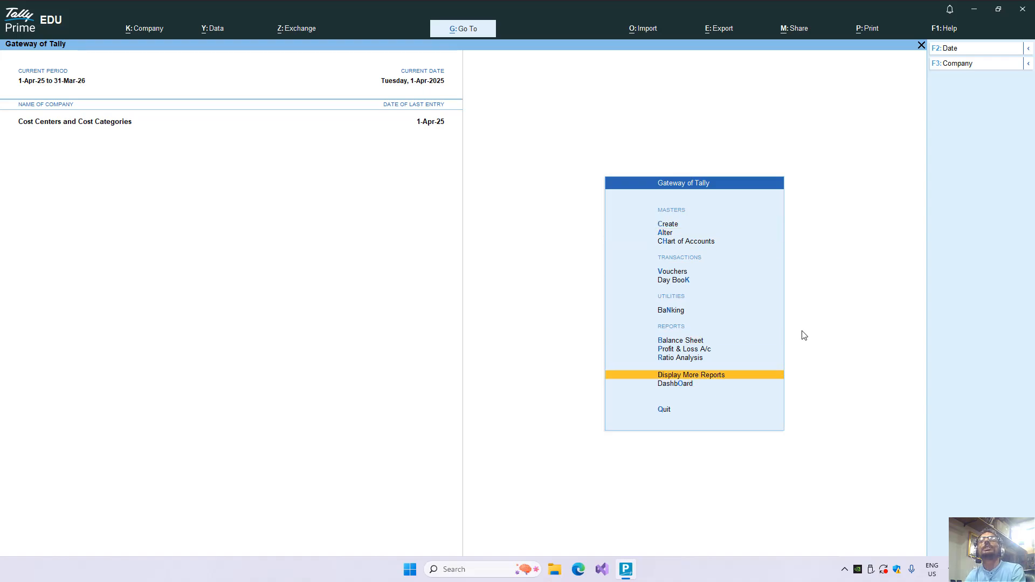
key(Return)
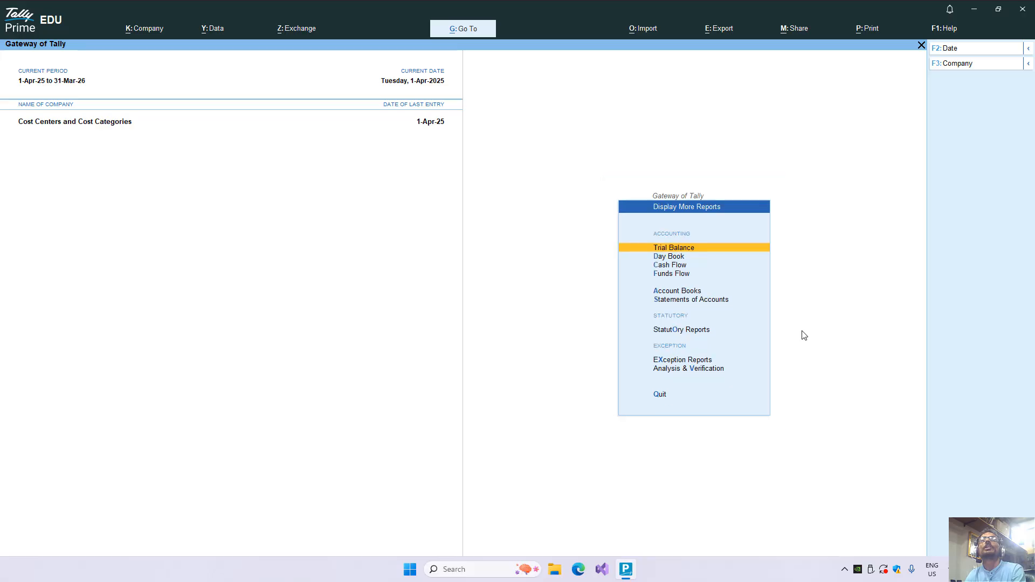
Step: Open the Cost Centres reports under Statements of Accounts
key(Down)
key(Down)
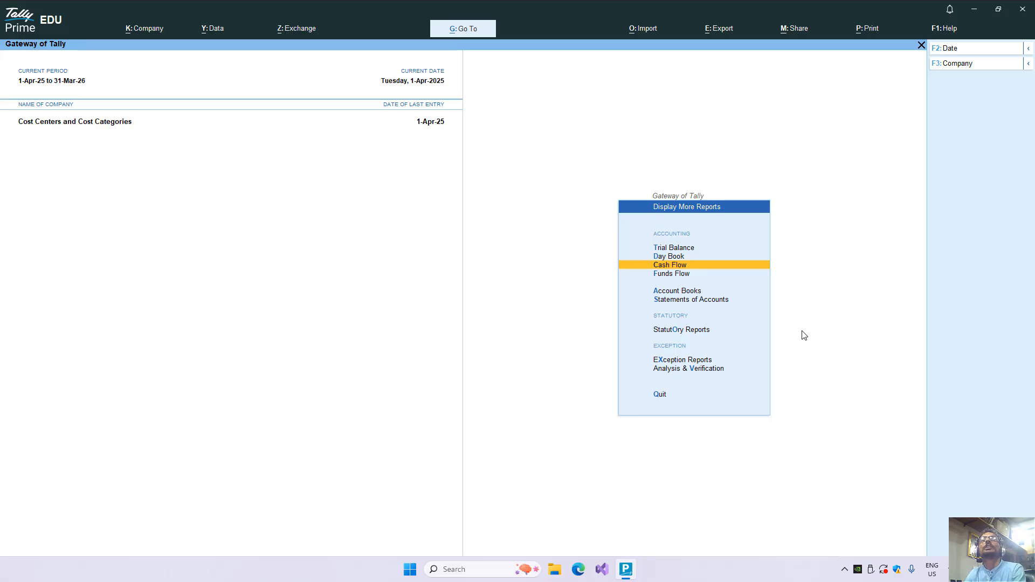
key(Down)
key(Down)
key(Down)
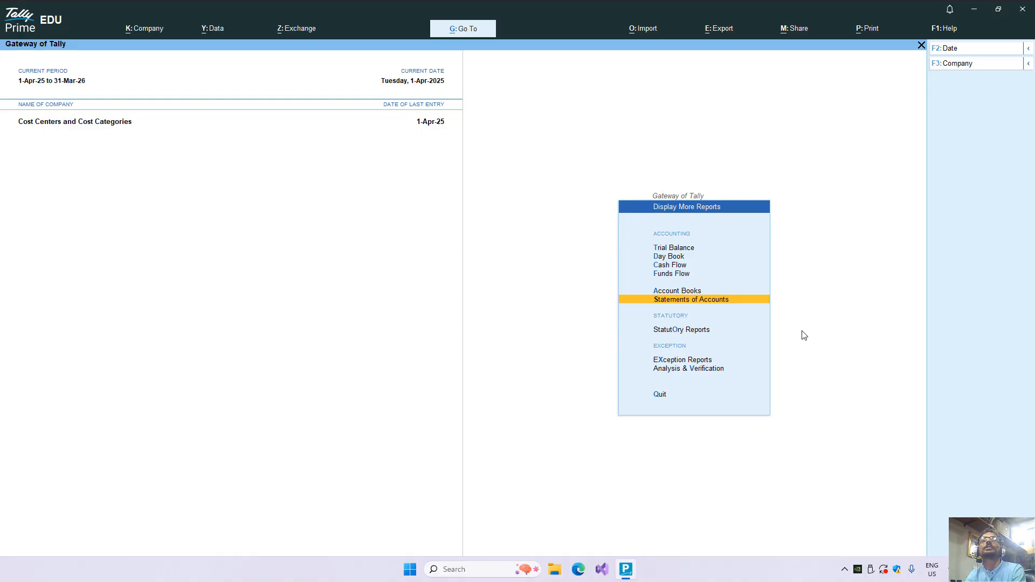
key(Up)
key(Down)
key(Return)
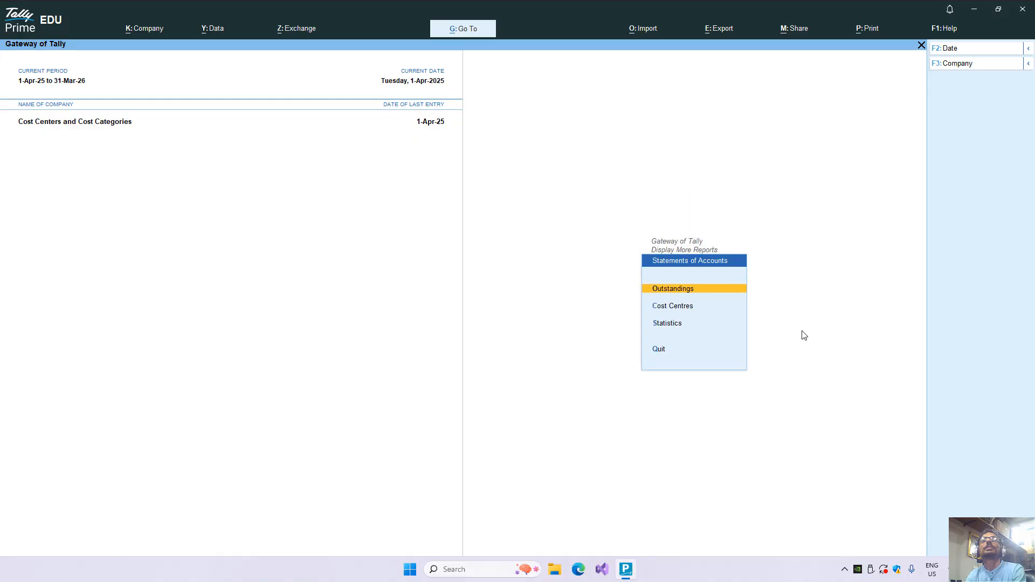
key(Down)
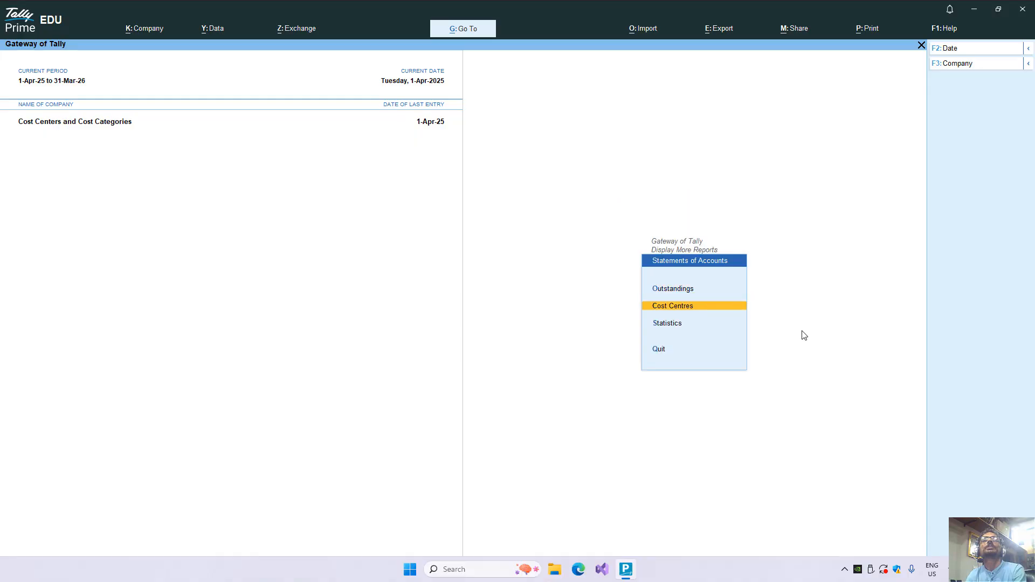
key(Return)
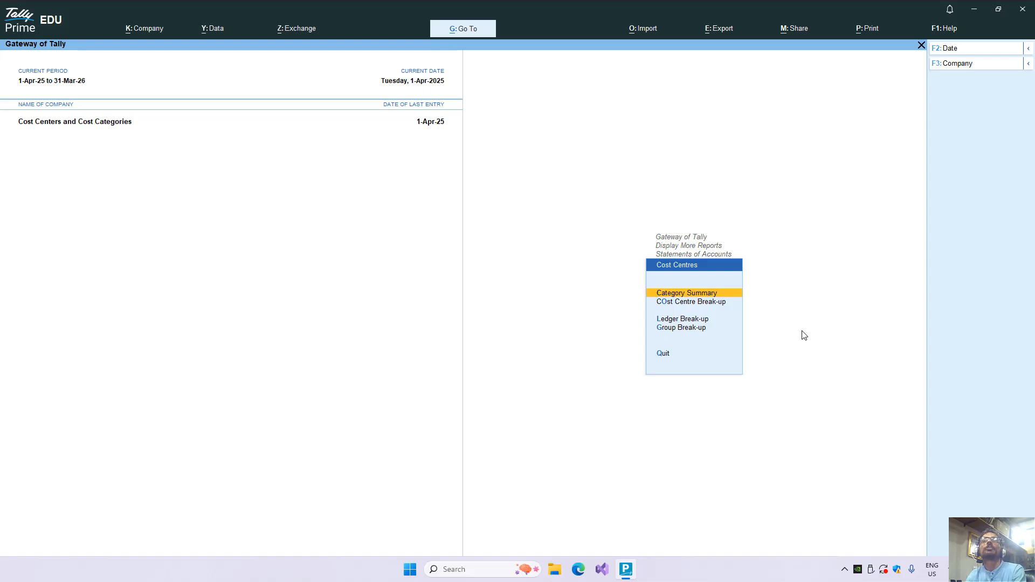
Step: Open the Category Summary report for the cost centres
key(Down)
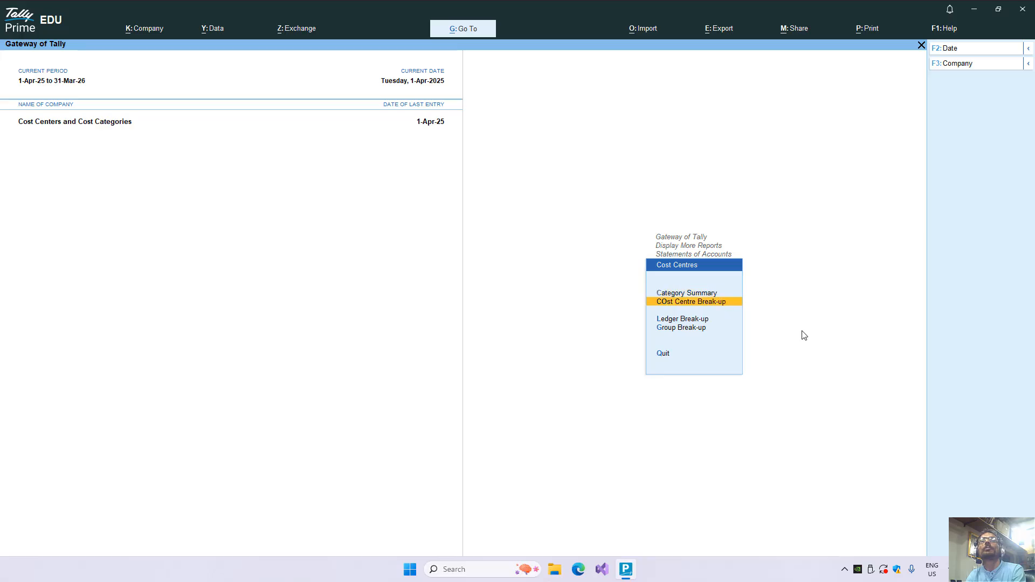
key(Down)
key(Down)
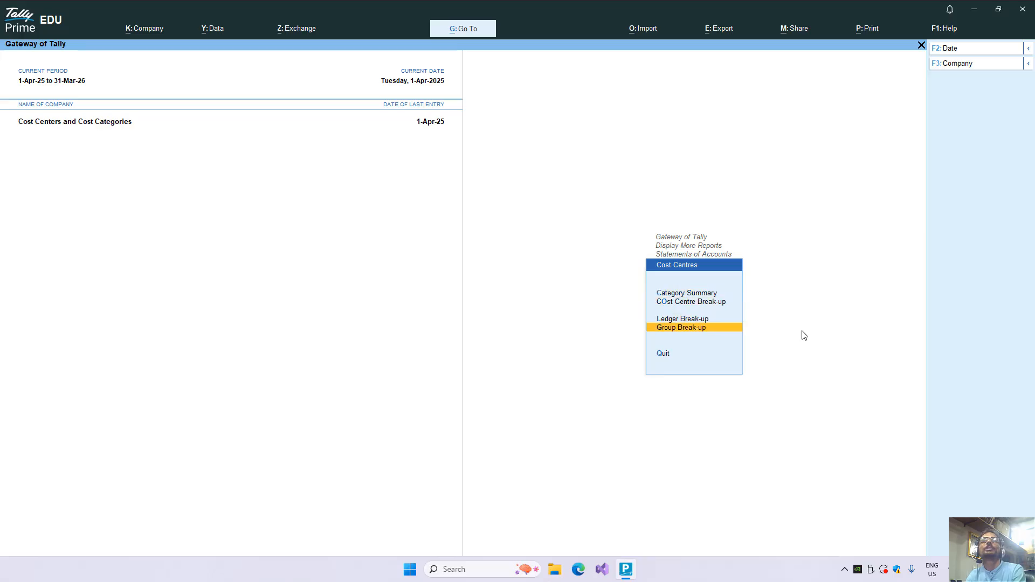
key(Up)
key(Up)
key(Up)
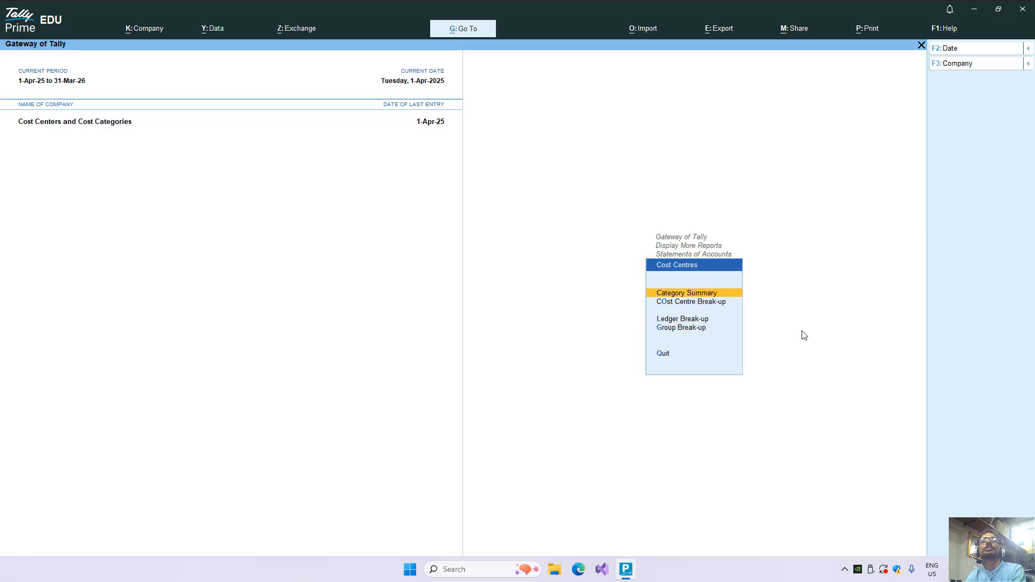
key(Return)
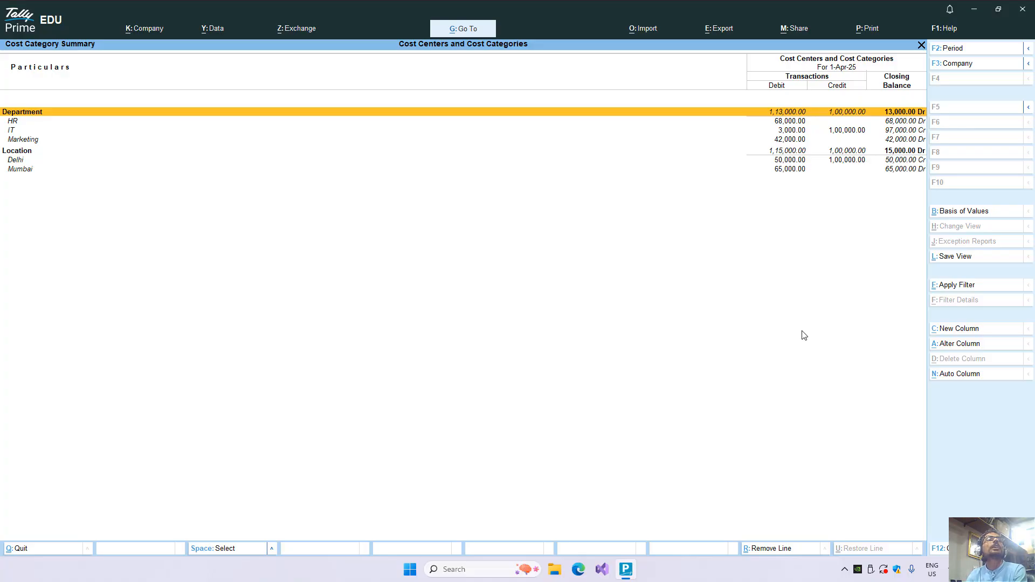
Step: Examine the Department and Location categories and their cost centres in the Cost Category Summary, comparing debit, credit and closing balances
key(Down)
key(Up)
key(Down)
key(Down)
key(Down)
key(Down)
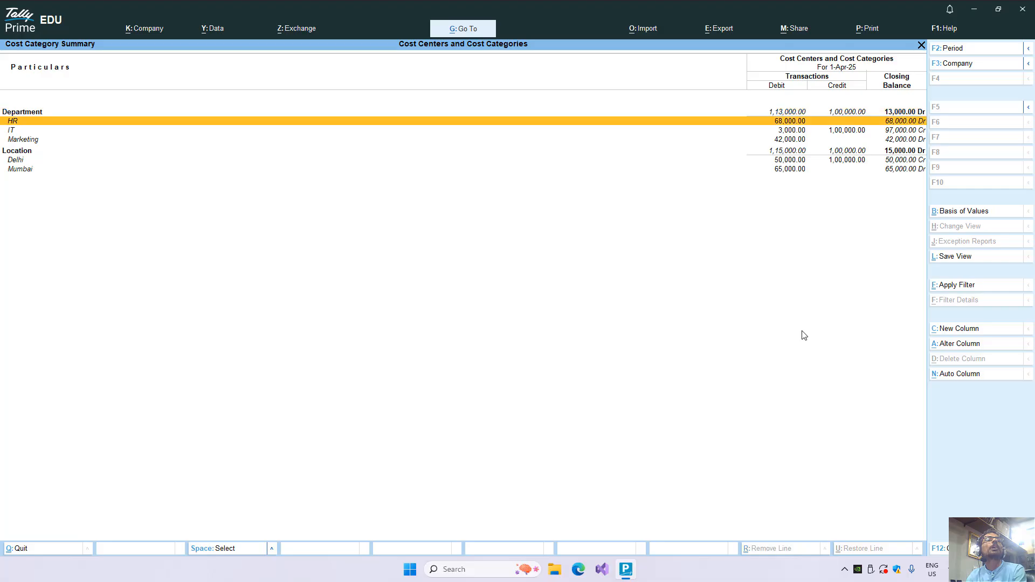
key(Up)
key(Up)
key(Up)
key(Up)
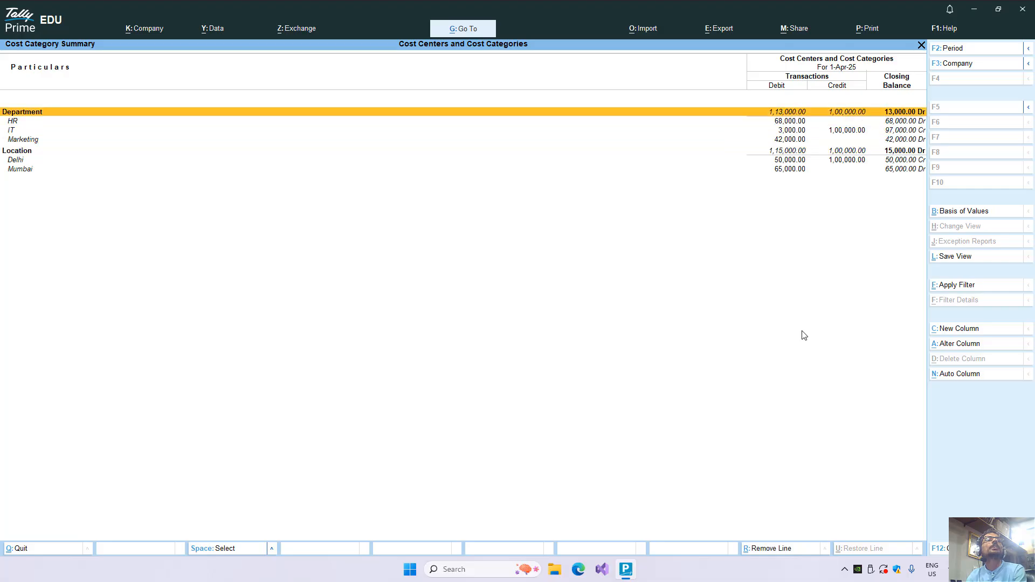
key(Down)
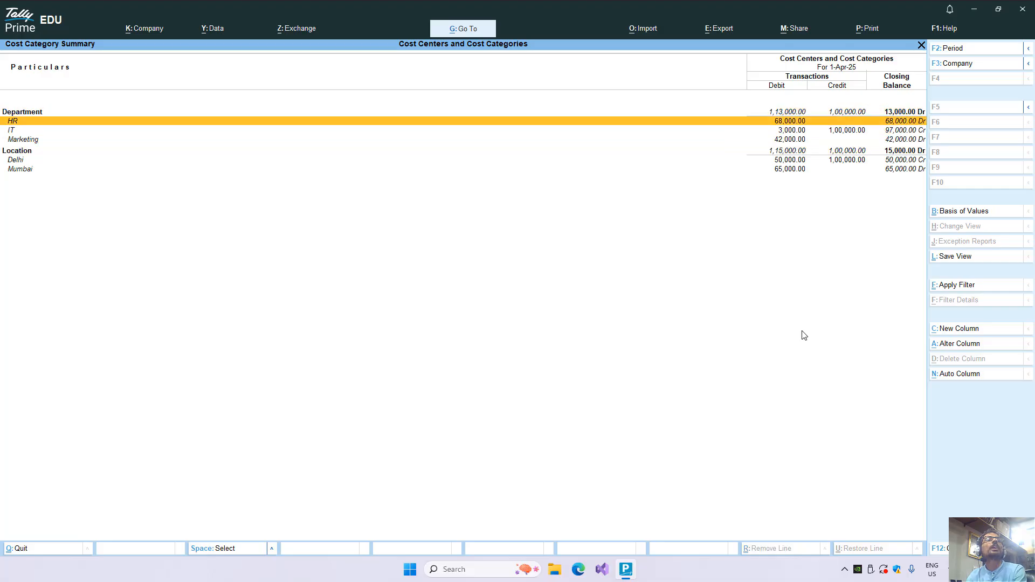
key(Down)
key(Down)
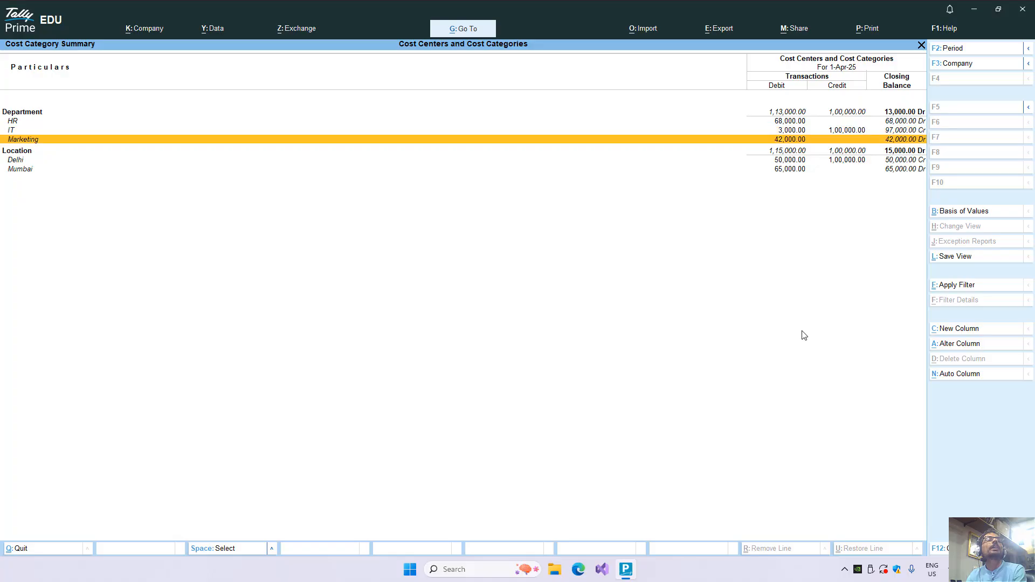
key(Down)
key(Down)
key(Down)
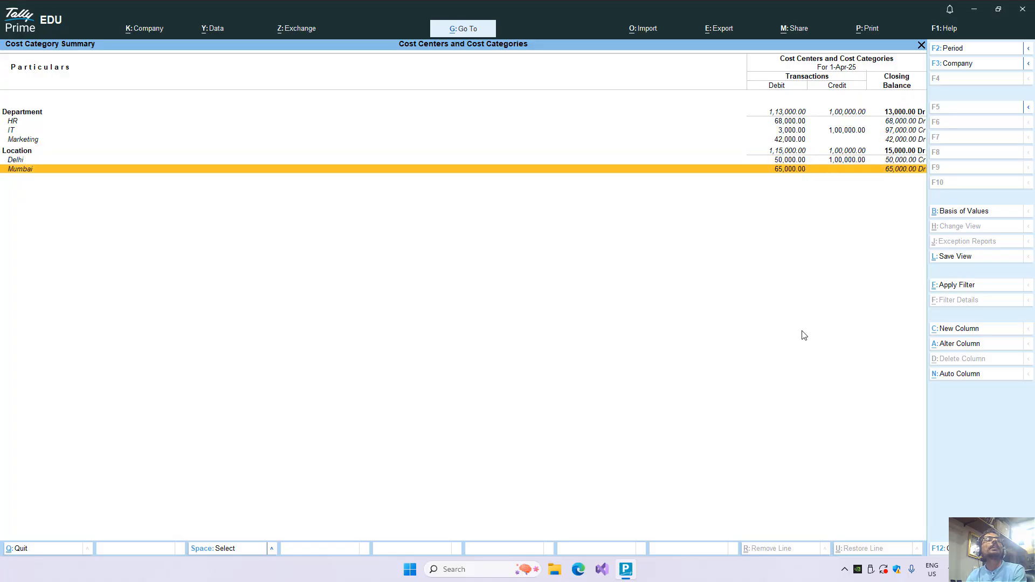
key(Up)
key(Up)
key(Up)
key(Up)
key(Up)
key(Up)
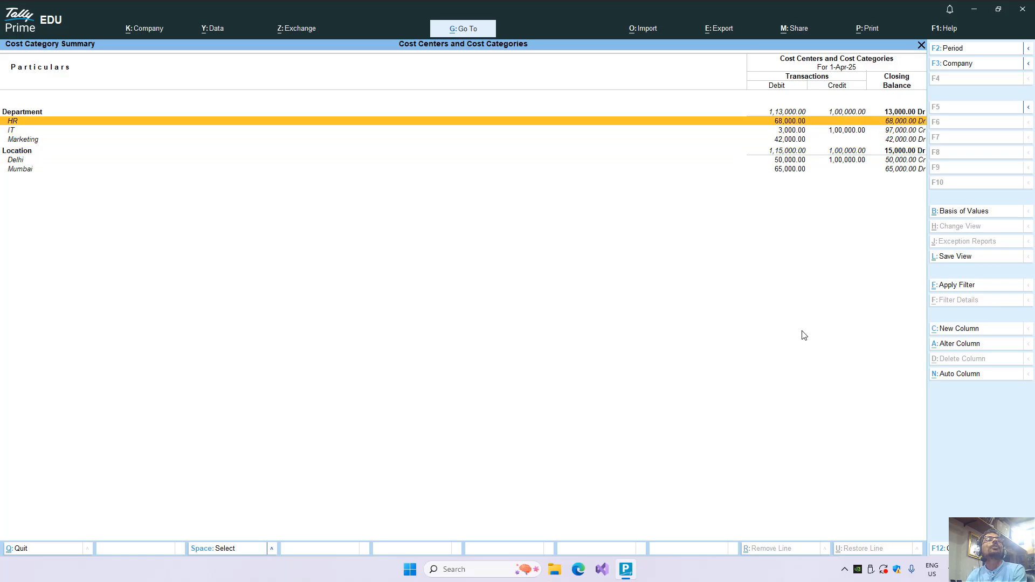
Step: Open the Department cost category for alteration, check its revenue and non-revenue allocation settings, and accept them as they are
key(ctrl+Return)
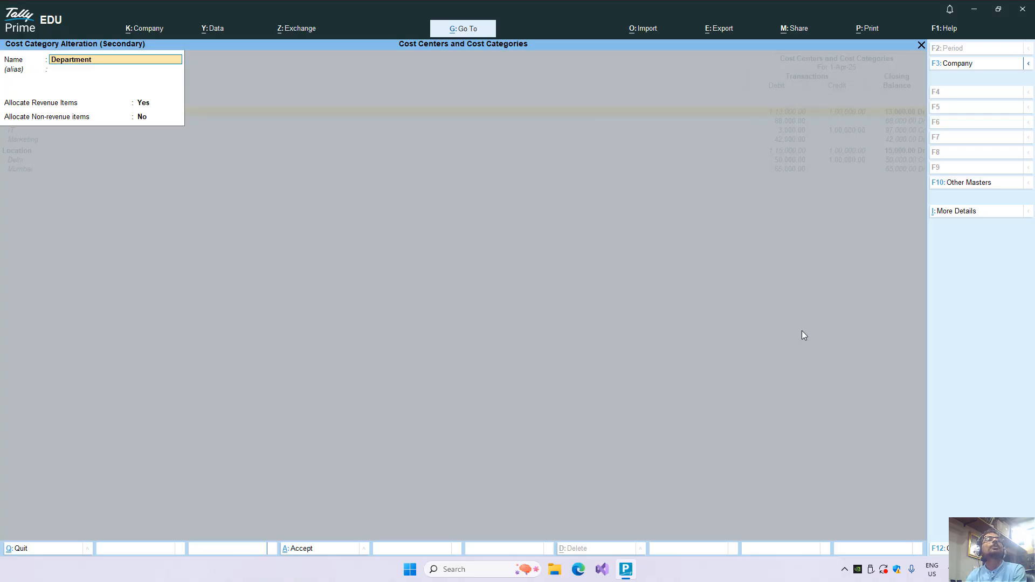
key(Return)
key(Return)
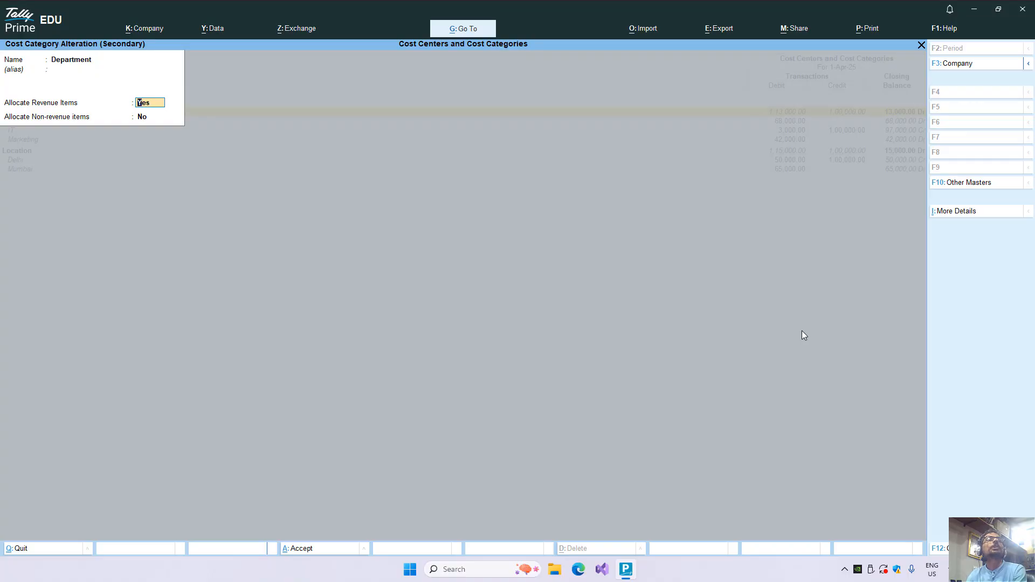
key(Return)
key(Return)
key(Return)
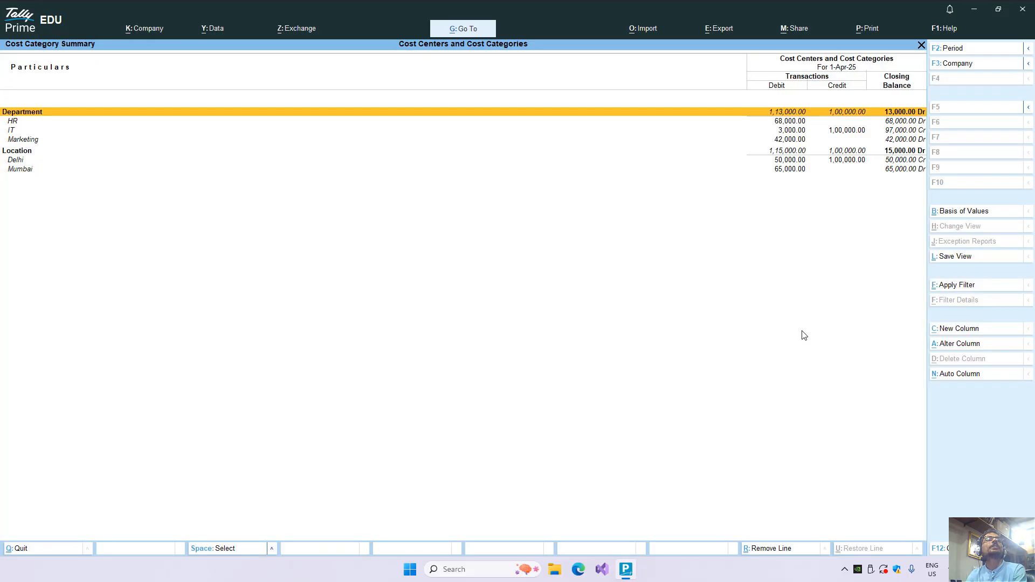
Step: Open the Location cost category from the summary, check its revenue and non-revenue allocation settings, and leave it without changes
key(Down)
key(Down)
key(Down)
key(Down)
key(ctrl)
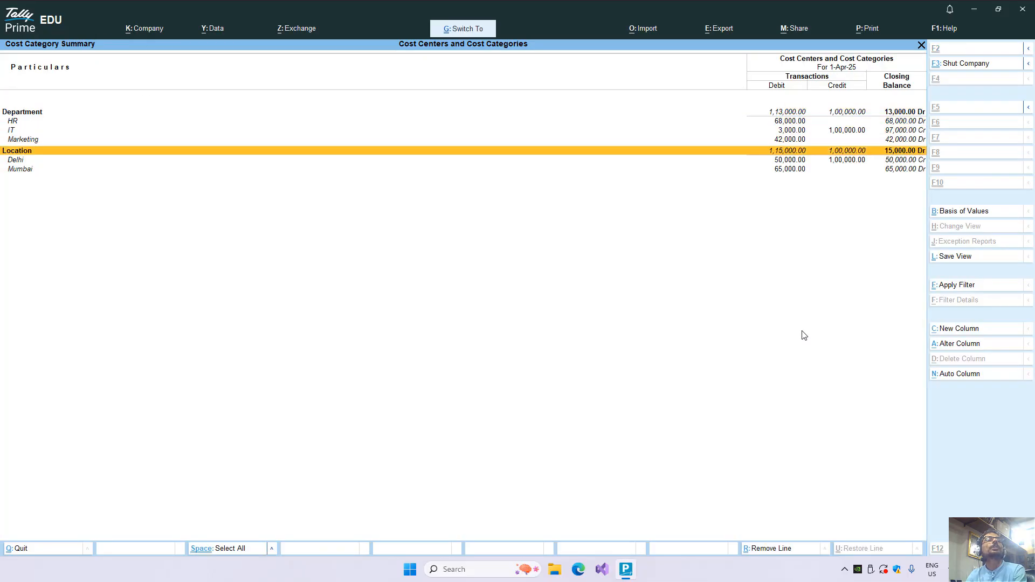
key(ctrl+Return)
key(Return)
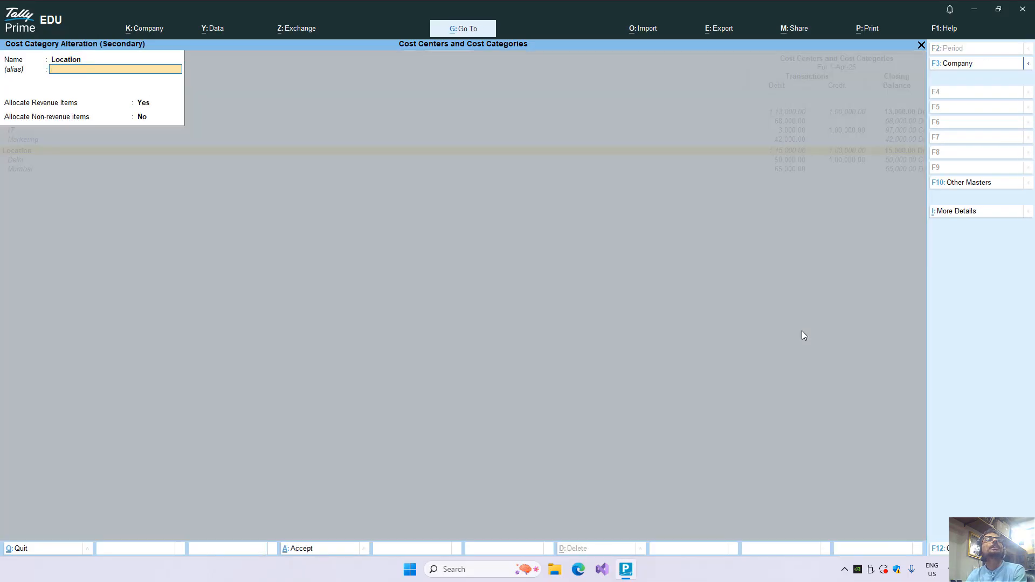
key(Return)
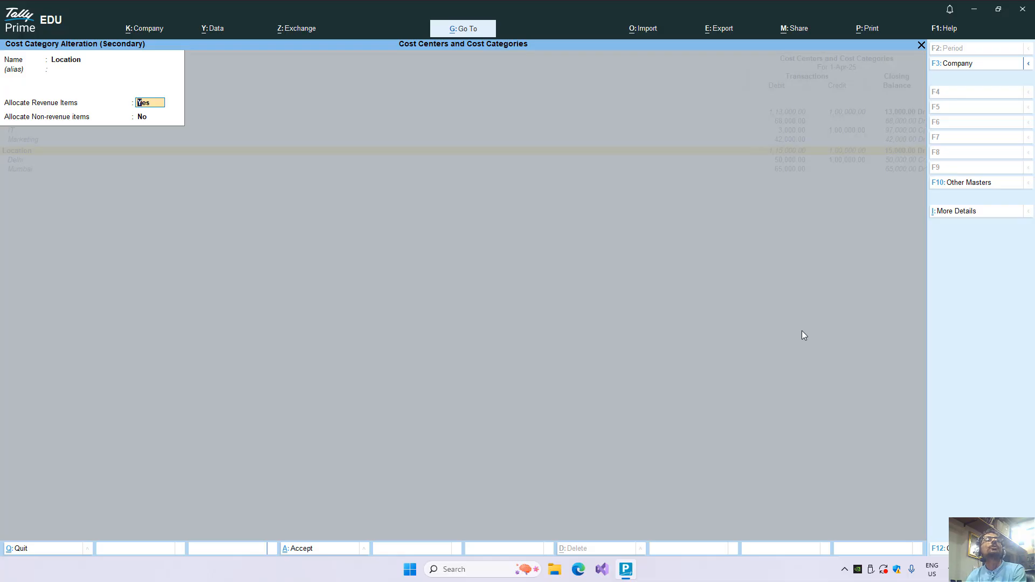
key(Escape)
Step: Return to the Gateway of Tally and open the list of cost centres for alteration
key(Escape)
key(Escape)
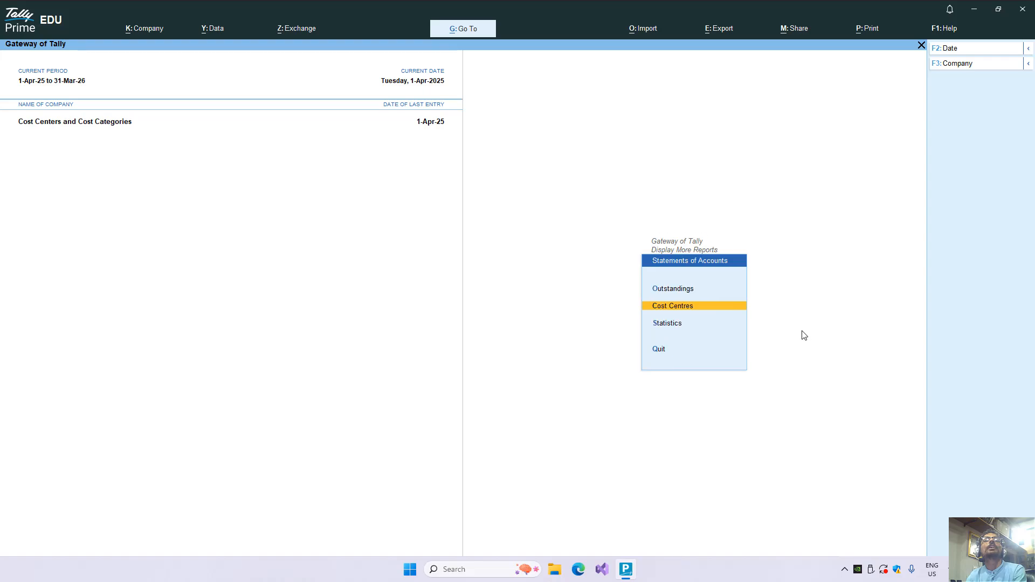
key(Escape)
key(Escape)
key(Down)
key(Down)
key(Down)
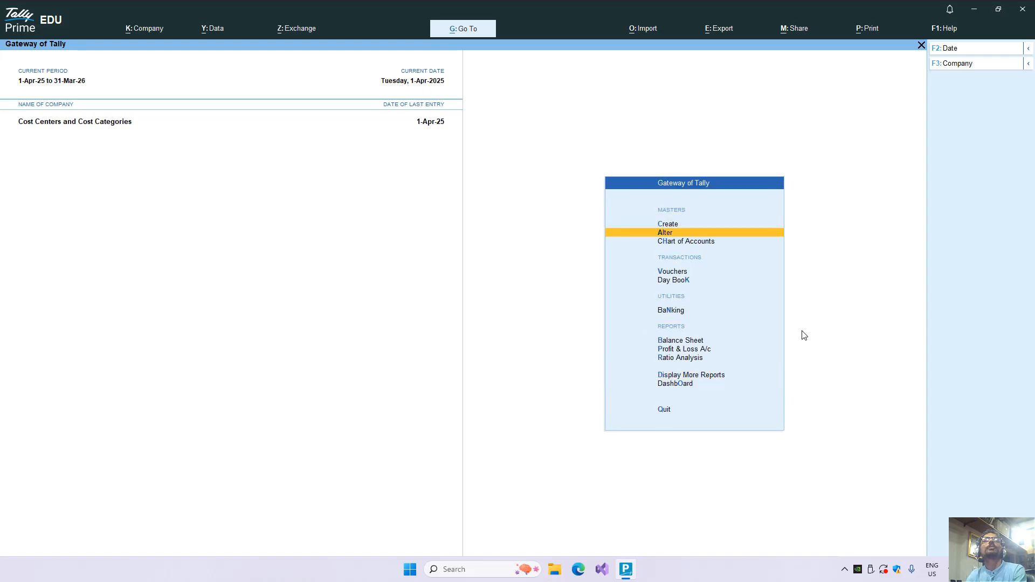
key(Return)
key(Down)
key(Down)
key(Down)
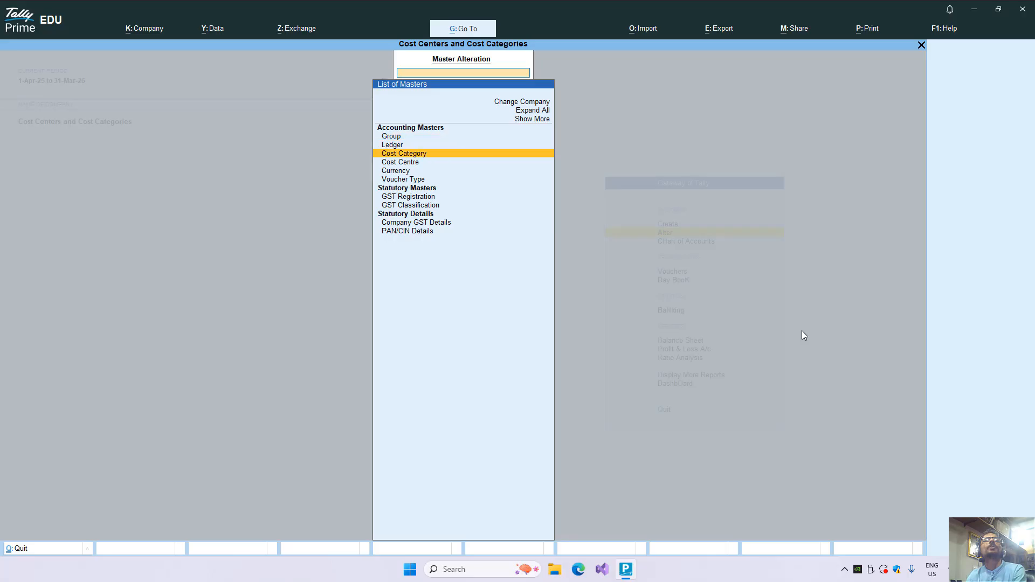
key(Return)
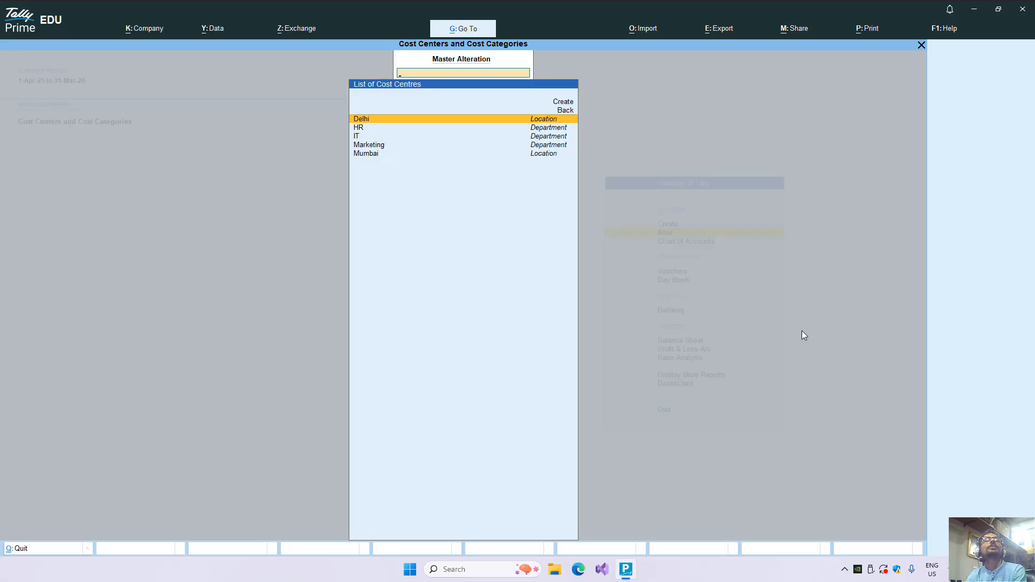
Step: Examine the list of cost centres from Delhi to Mumbai and the category each one belongs to
key(Down)
key(Up)
key(Down)
key(Up)
key(Down)
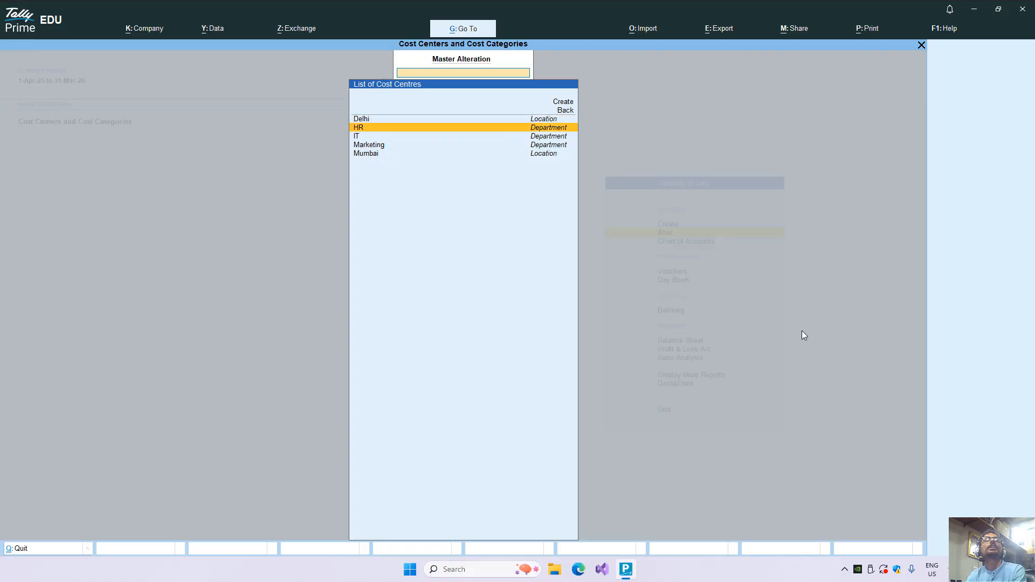
key(Down)
key(Down)
key(Down)
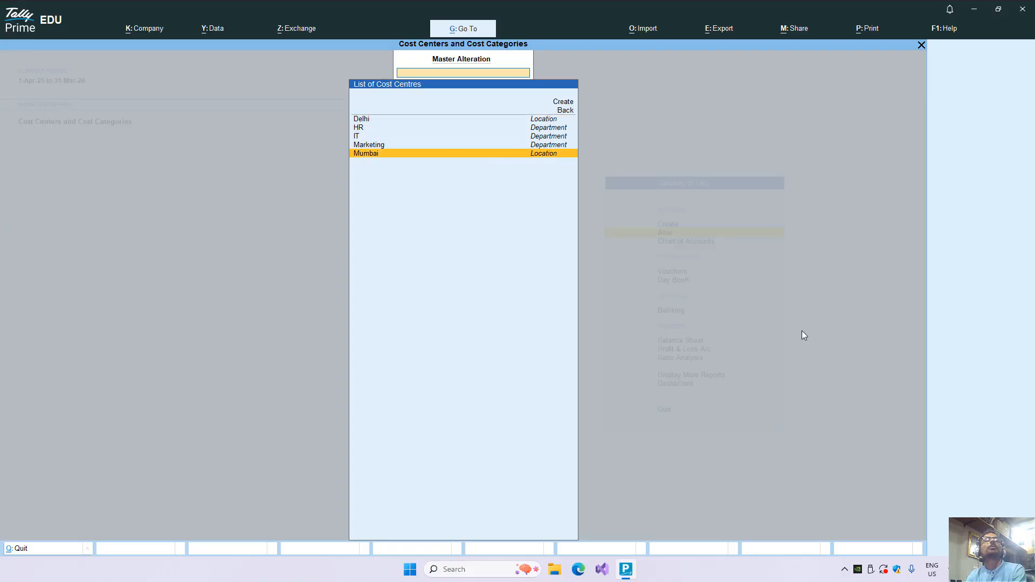
key(Up)
key(Up)
key(Up)
key(Up)
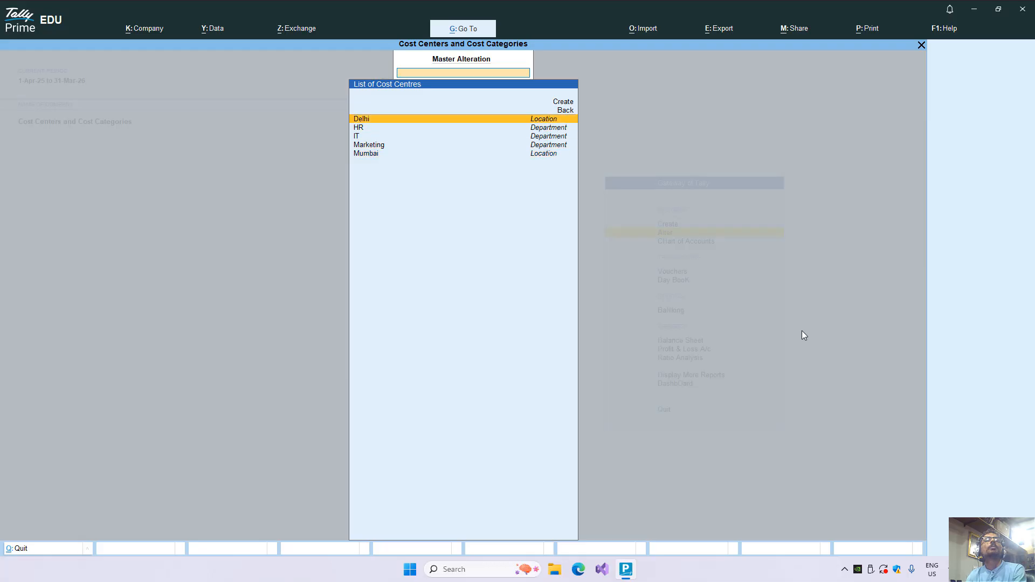
key(Down)
key(Down)
key(Down)
key(Down)
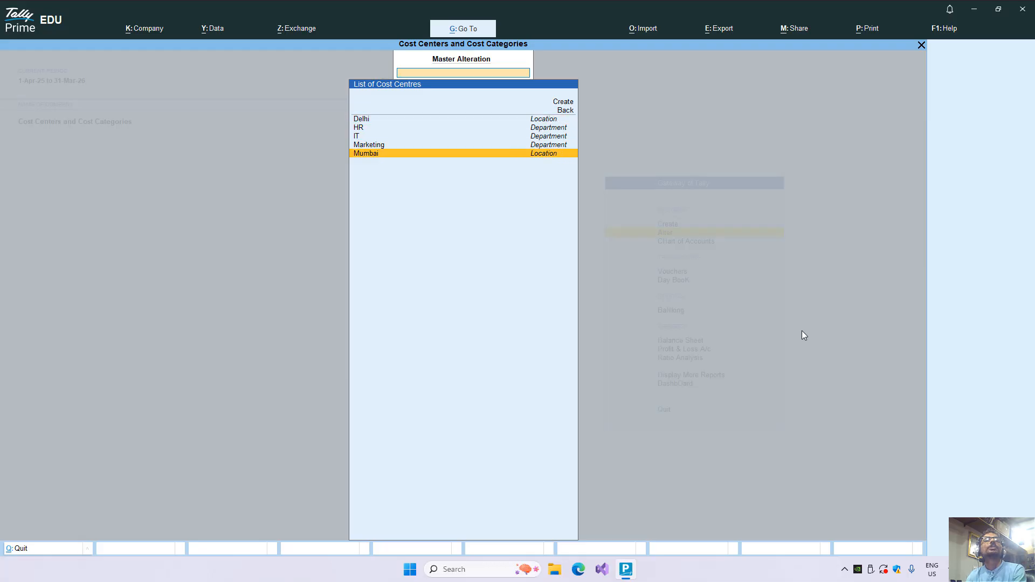
Step: Open the Mumbai cost centre, view the categories available for it, and return to the cost centre list without changes
key(Return)
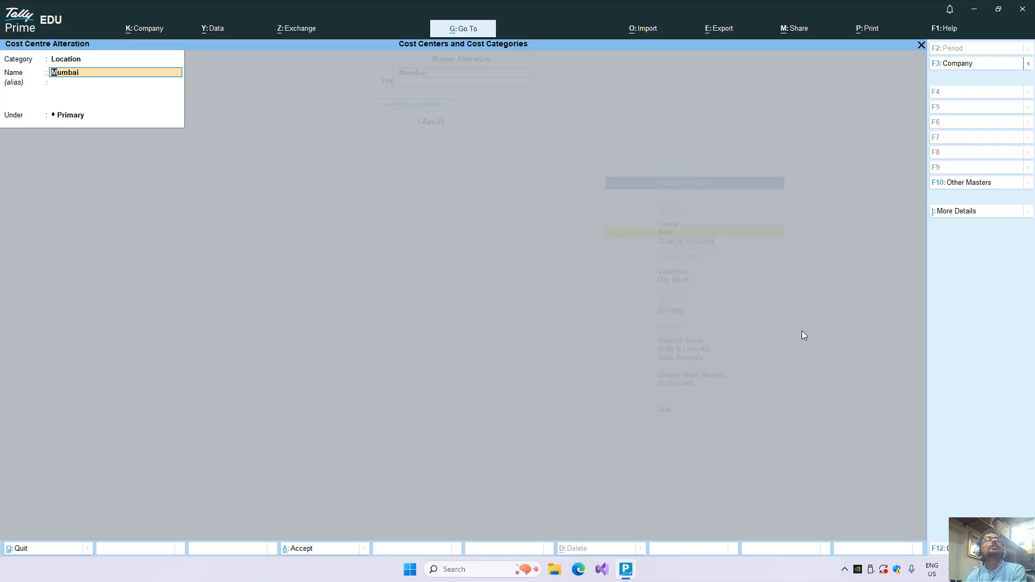
key(Up)
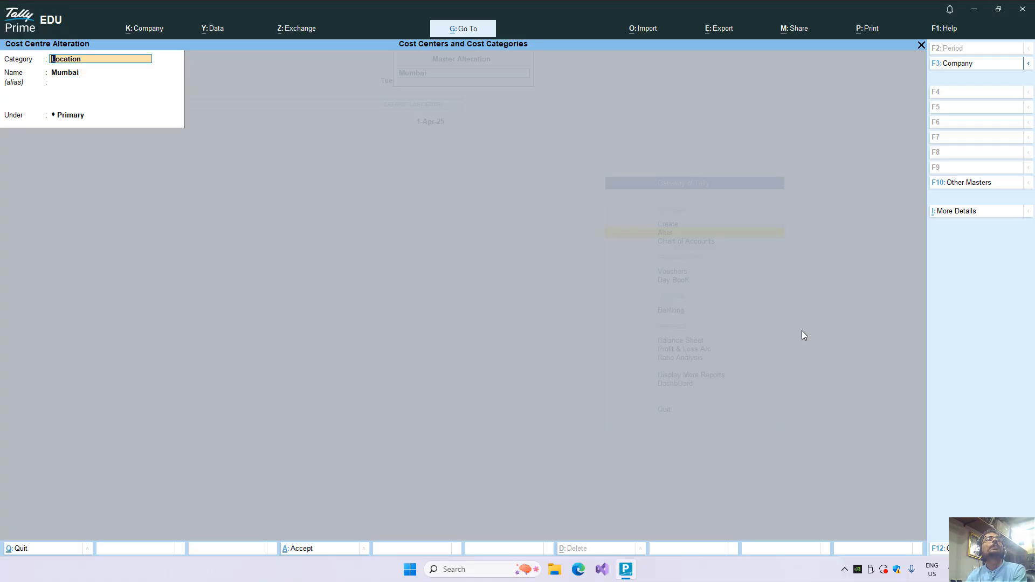
key(BackSpace)
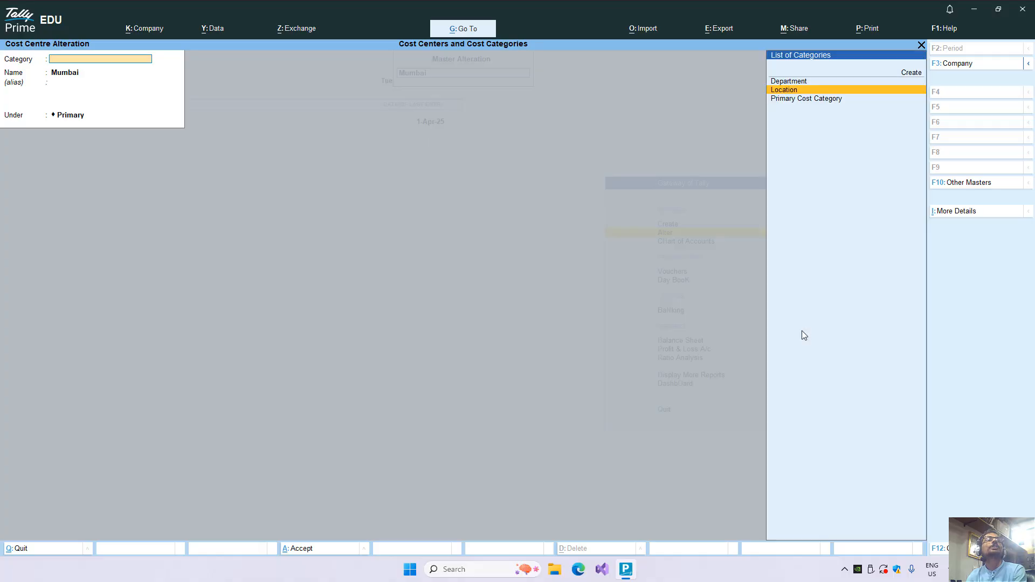
key(Escape)
key(Up)
key(Up)
key(Up)
key(Up)
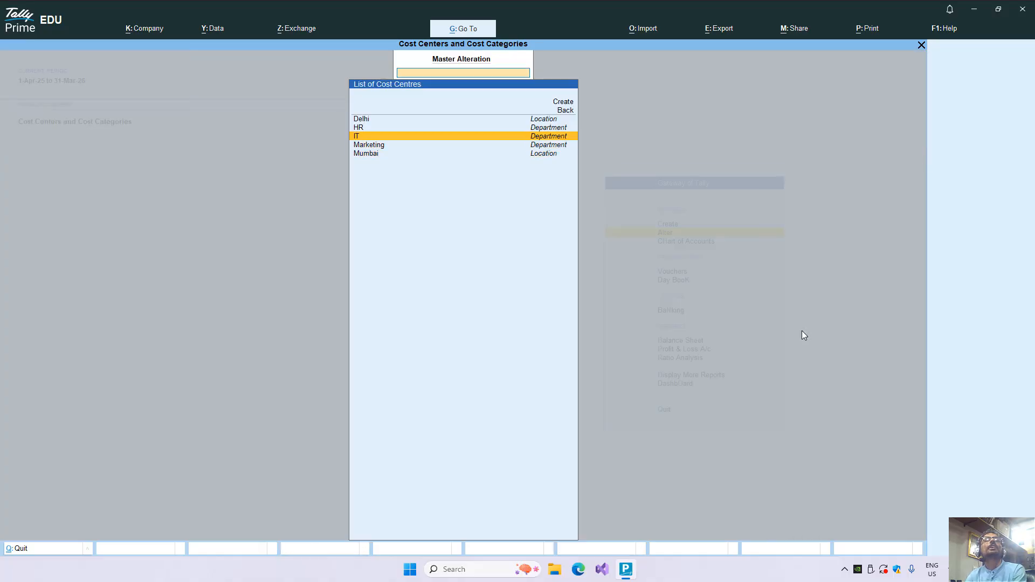
Step: Open the Delhi and HR cost centres in turn, check the category assigned to each, and leave both without changes
key(Return)
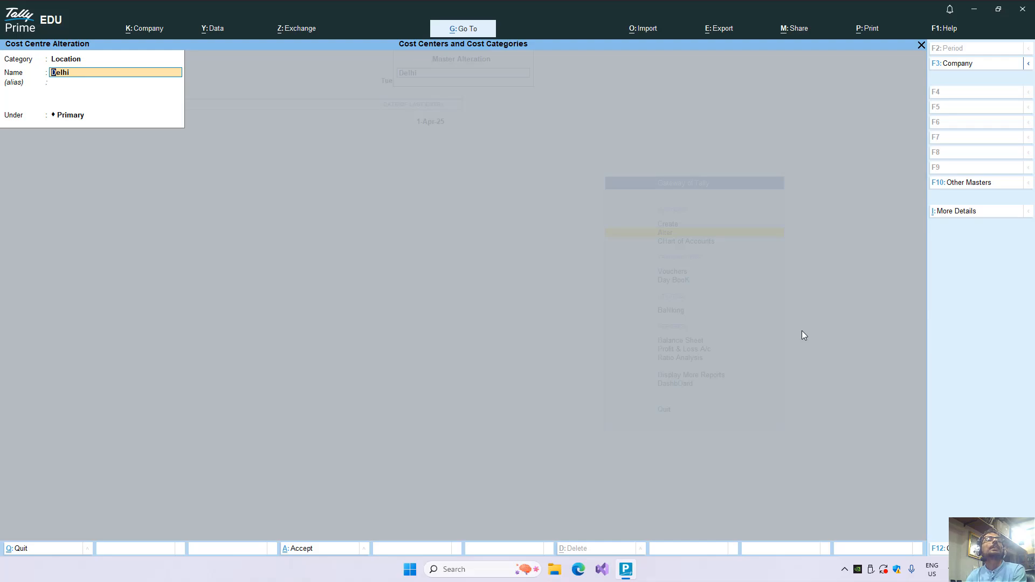
key(Escape)
key(Down)
key(Down)
key(Up)
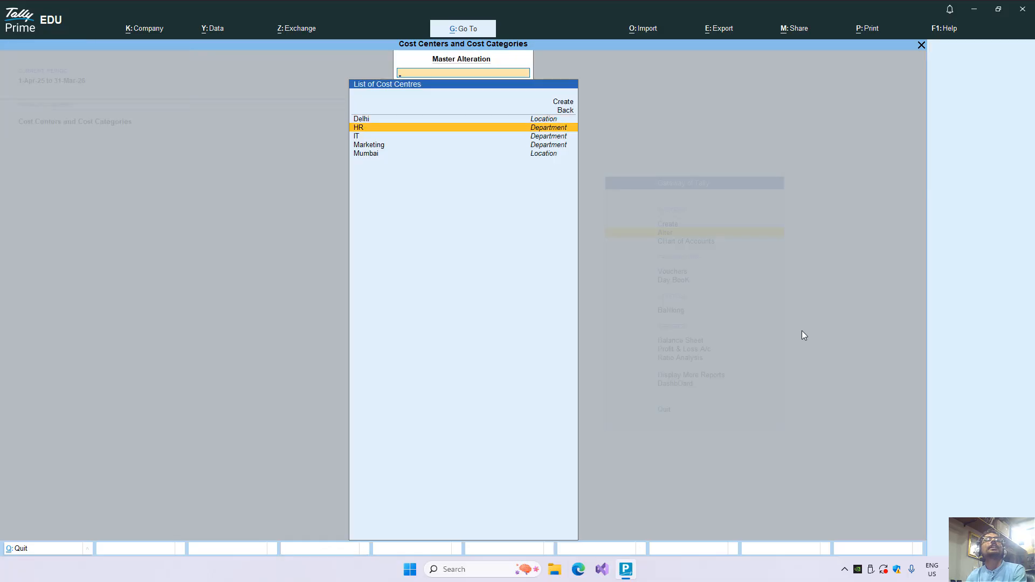
key(Return)
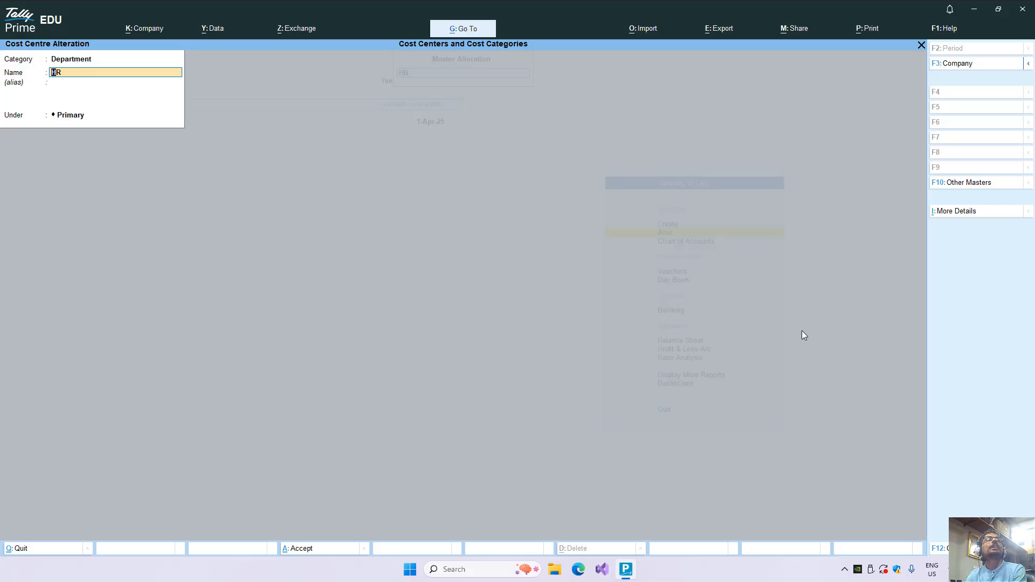
key(Up)
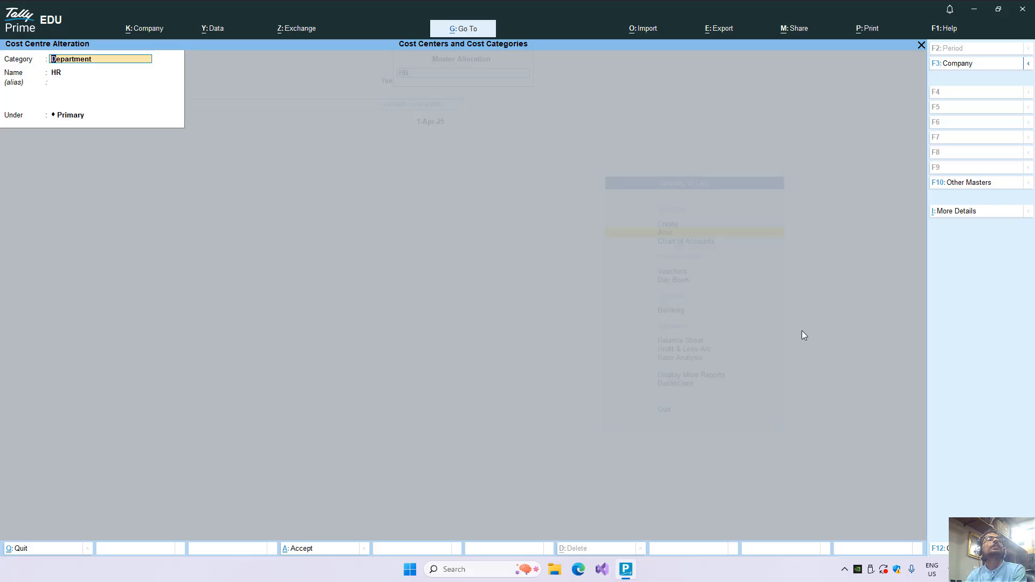
key(Escape)
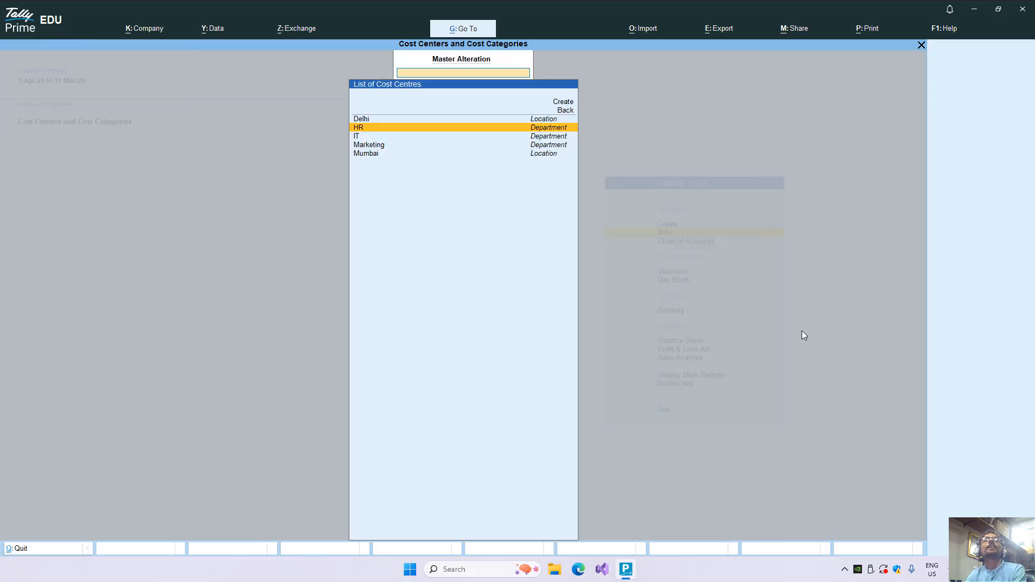
Step: Return to the Gateway of Tally and open the Trial Balance in its detailed format
key(Escape)
key(Escape)
key(Escape)
key(Escape)
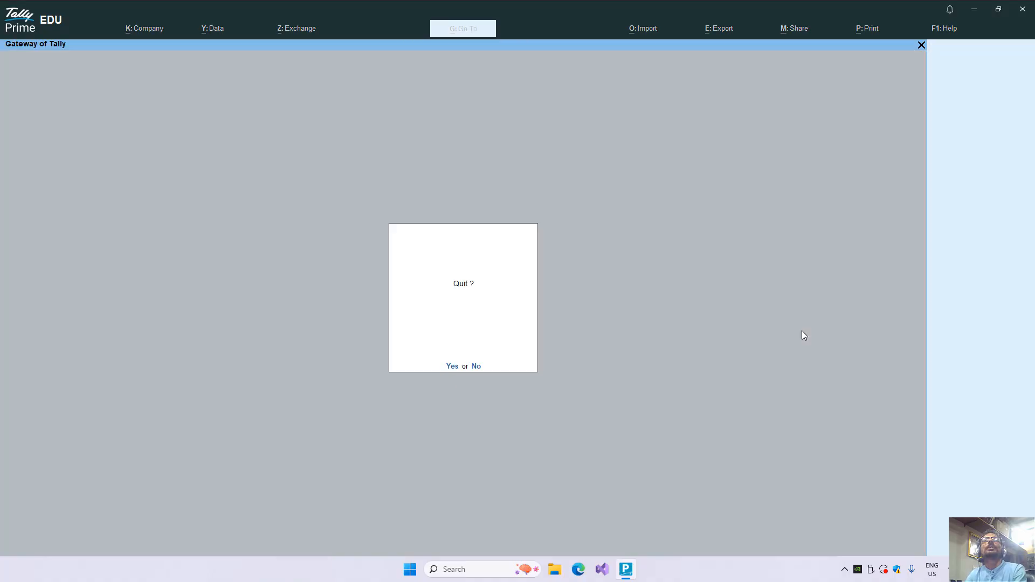
key(Up)
key(Up)
key(Up)
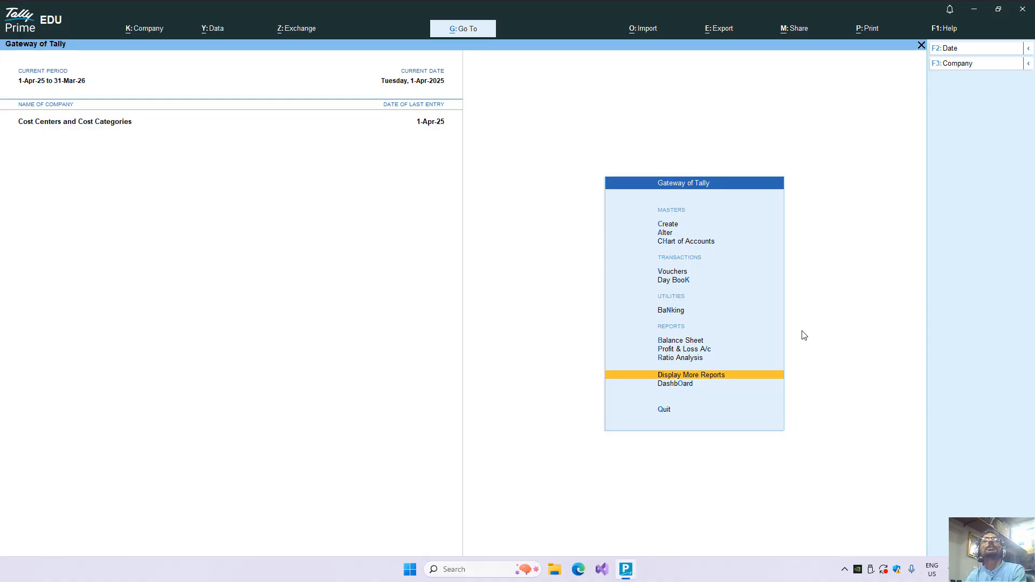
key(Return)
key(Return)
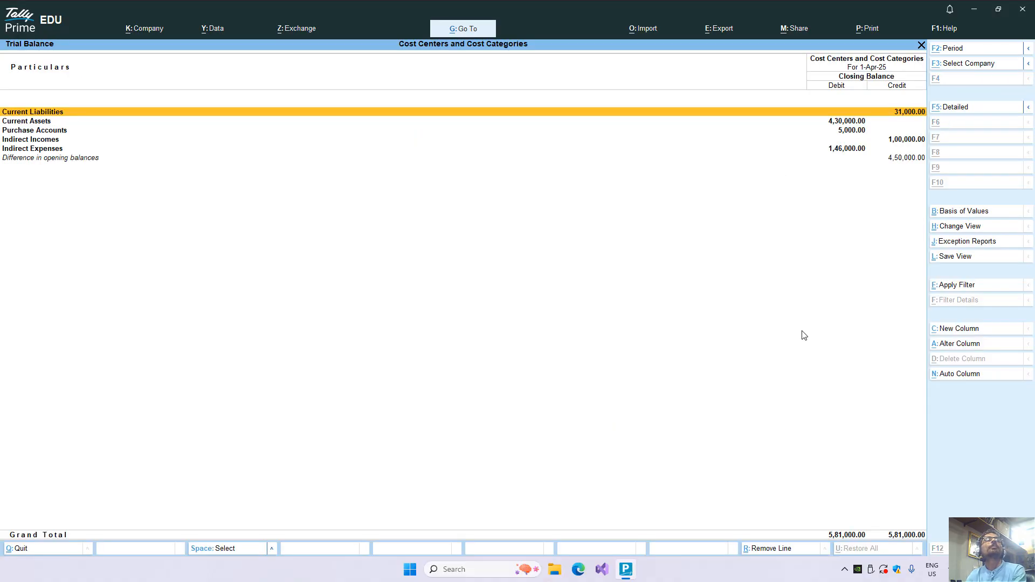
key(alt+F1)
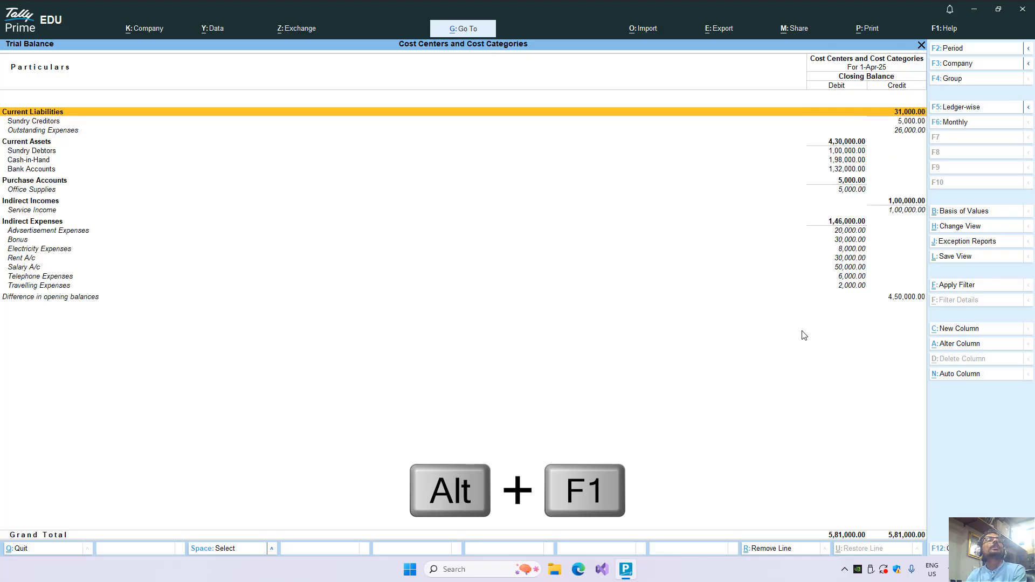
Step: Configure the Trial Balance to expand all levels in Detailed format by setting that option to Yes
key(Down)
key(Down)
key(Down)
key(Down)
key(Down)
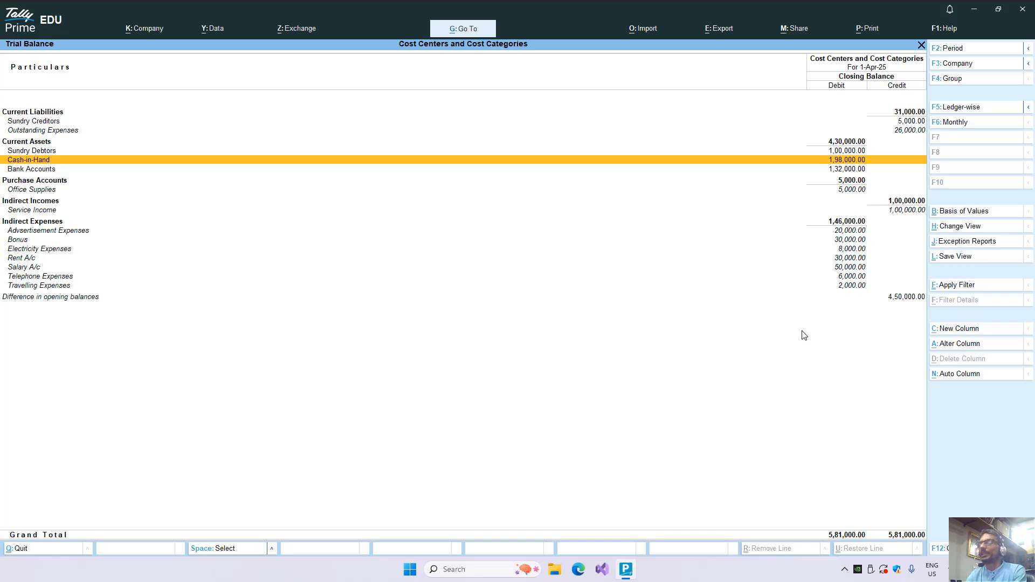
key(F12)
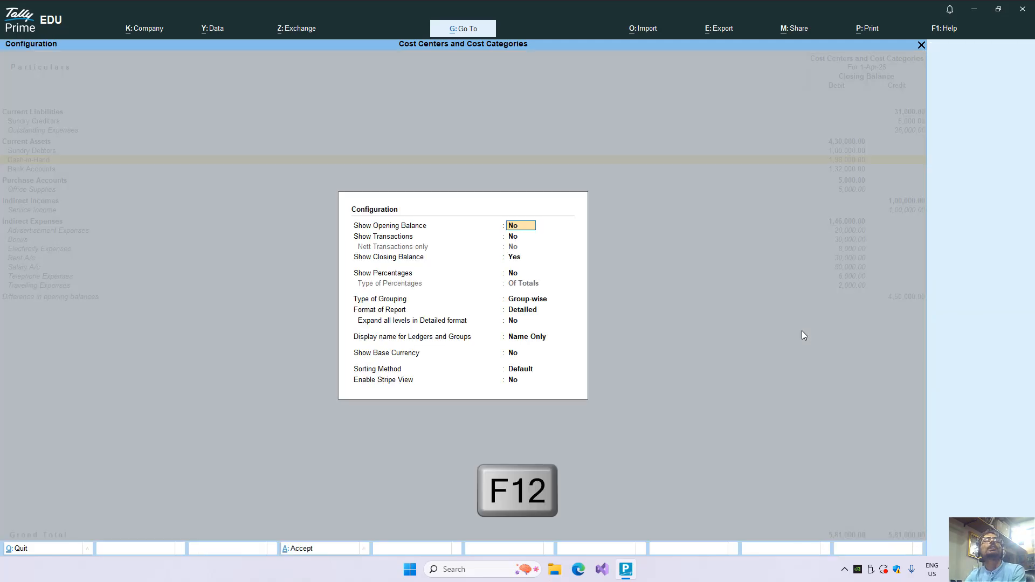
key(Down)
key(Down)
key(Down)
key(Down)
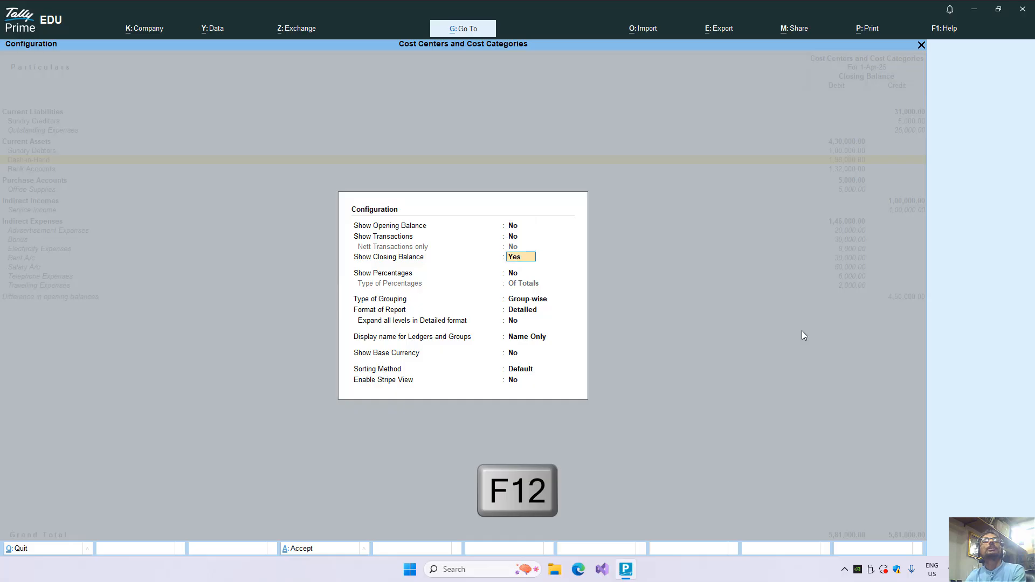
key(Return)
key(Return)
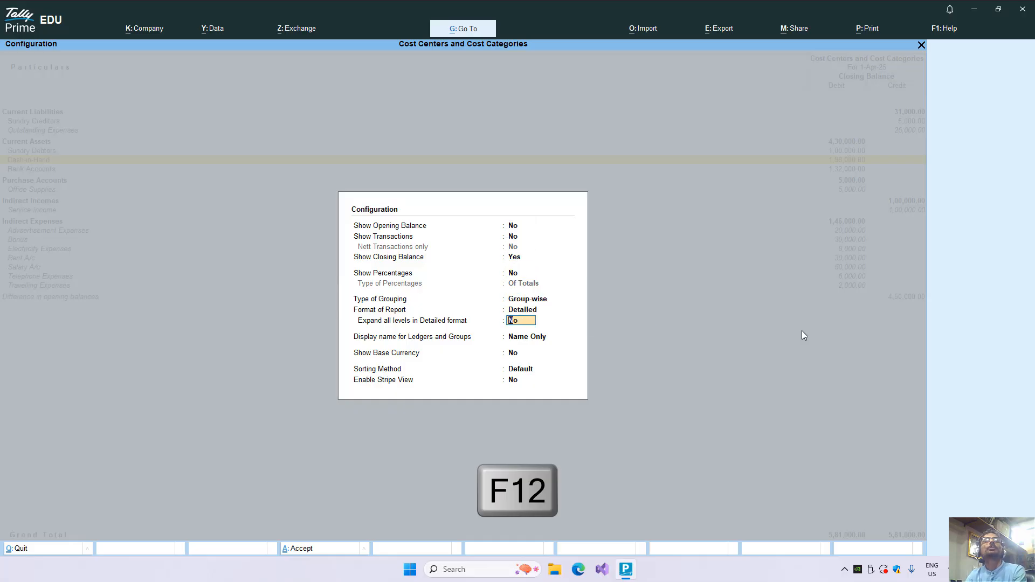
text(ye)
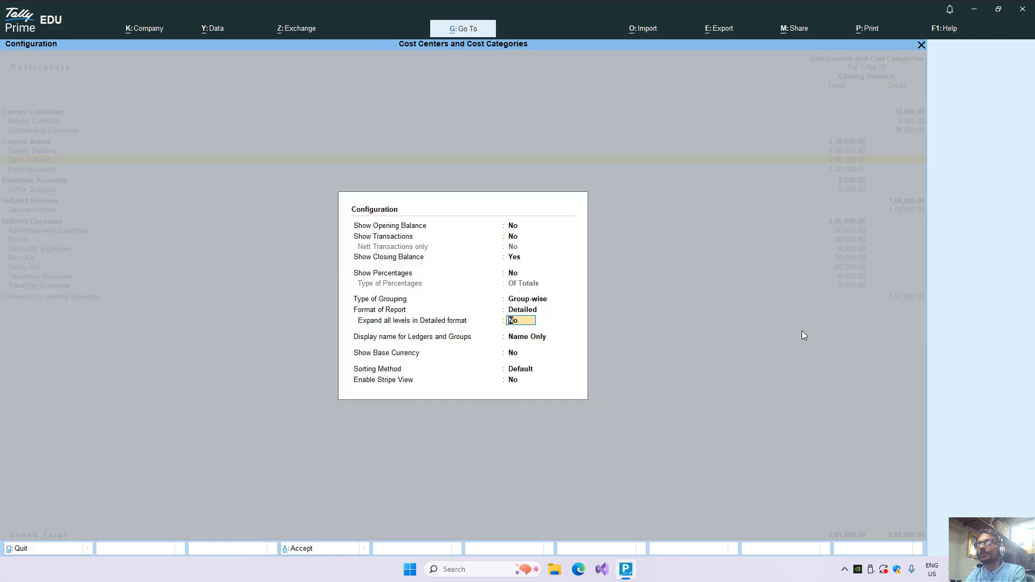
text(s)
key(Return)
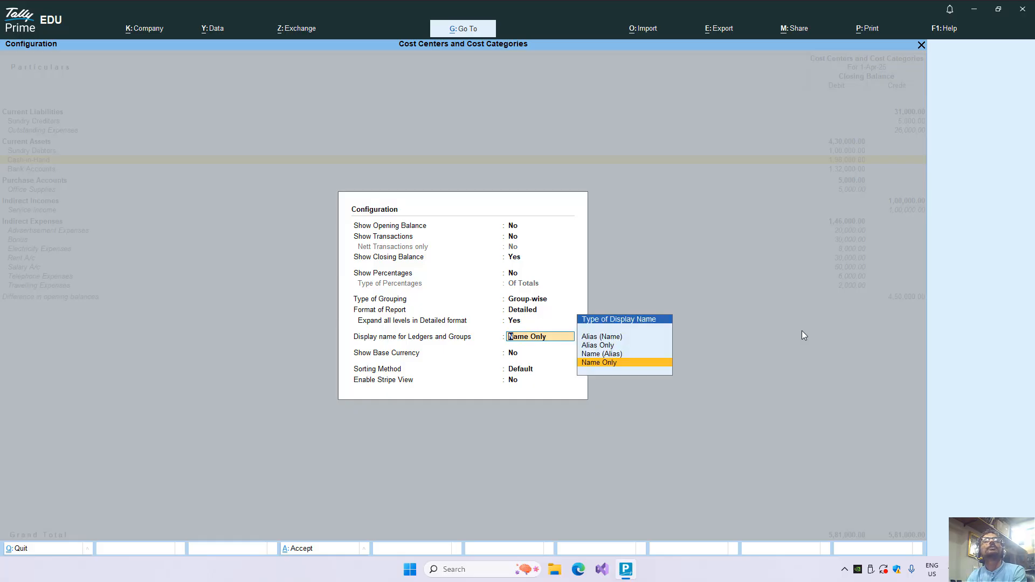
key(ctrl+a)
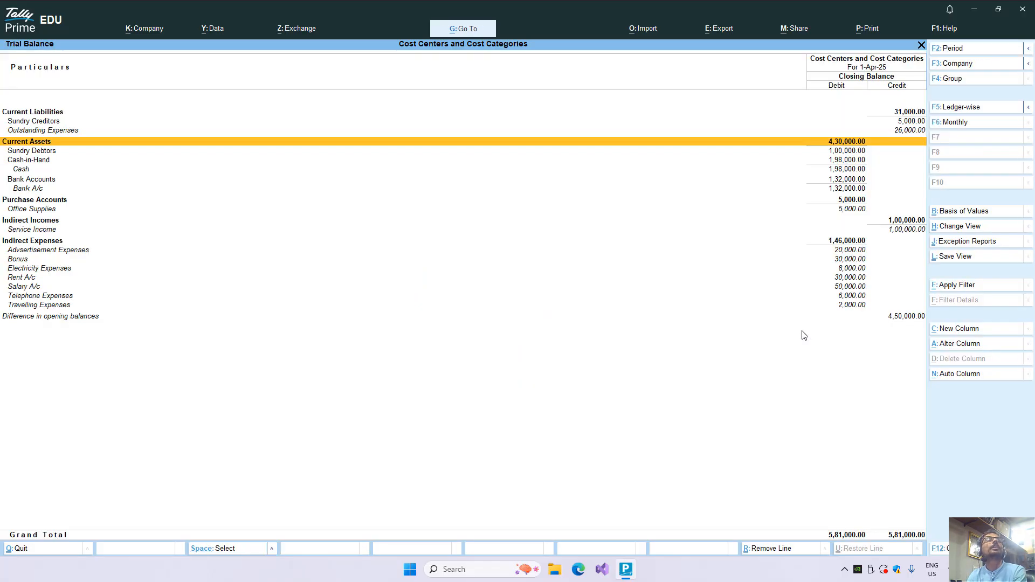
Step: Examine the ledgers in the expanded Trial Balance, from Current Assets through the Indirect Expenses
key(Down)
key(Down)
key(Down)
key(Down)
key(Down)
key(Down)
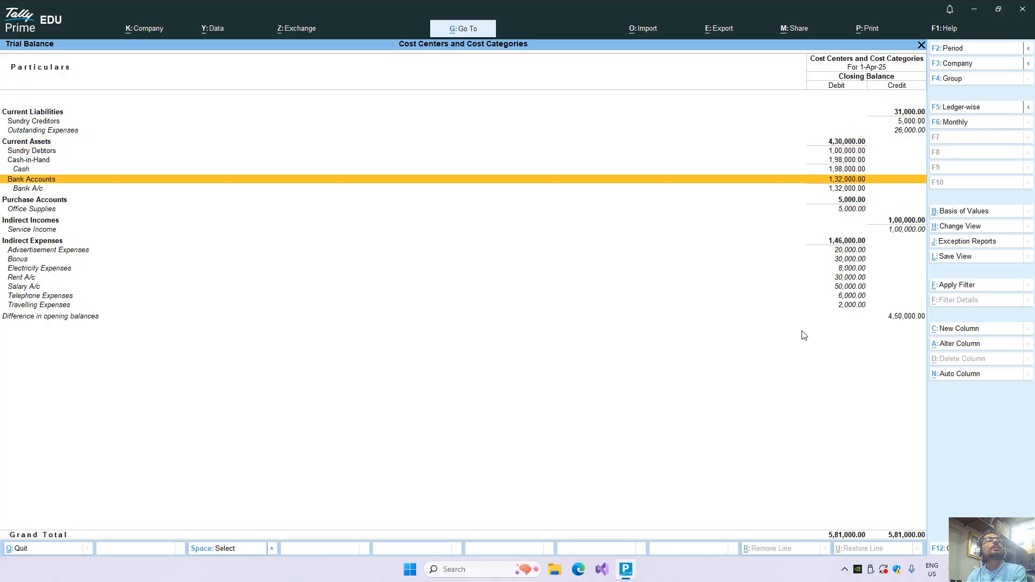
key(Down)
key(Down)
key(Down)
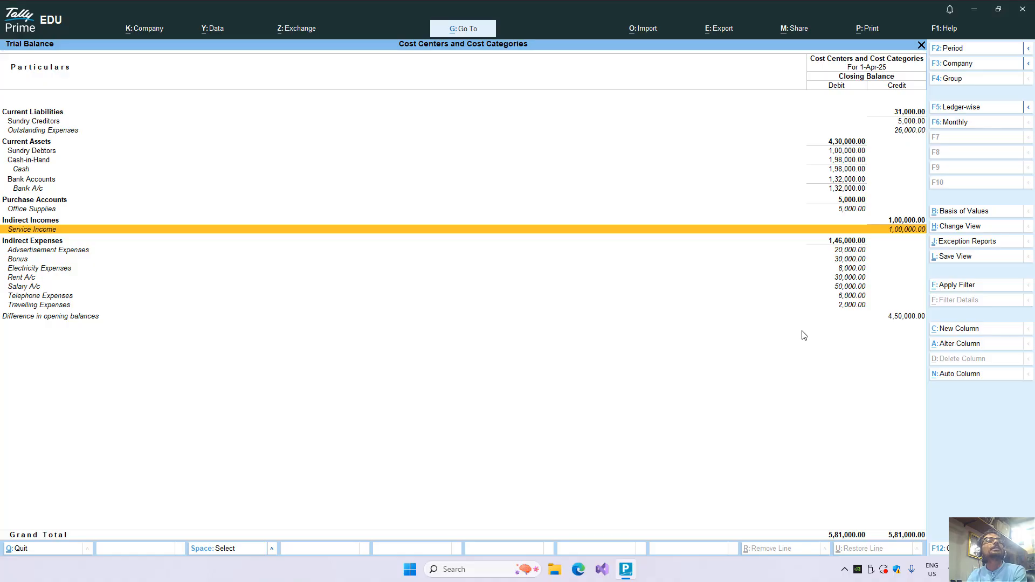
key(Down)
key(Down)
key(Down)
key(Down)
key(Down)
key(Down)
key(Down)
key(Down)
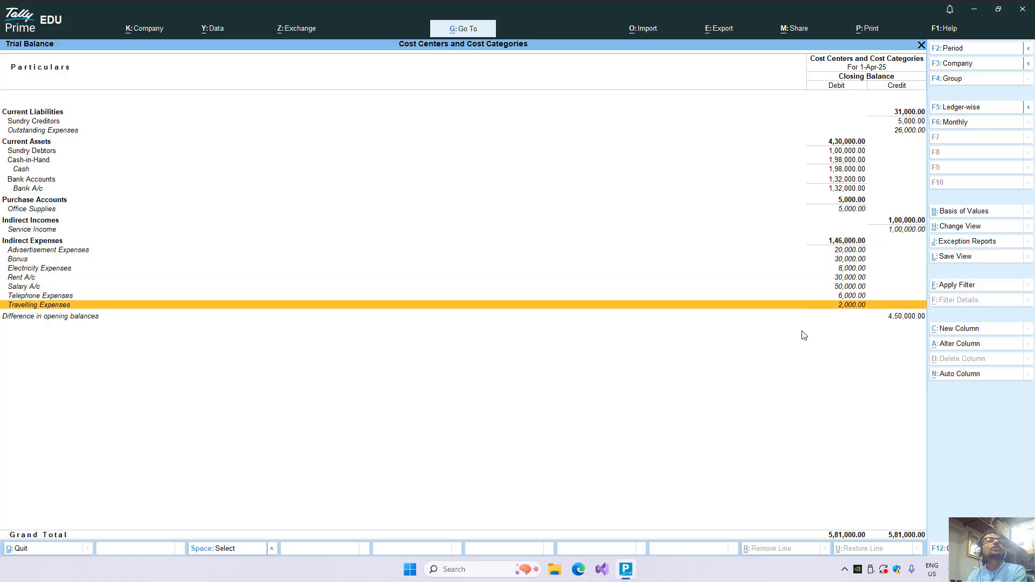
key(Up)
key(Up)
key(Up)
key(Up)
key(Up)
key(Up)
key(Up)
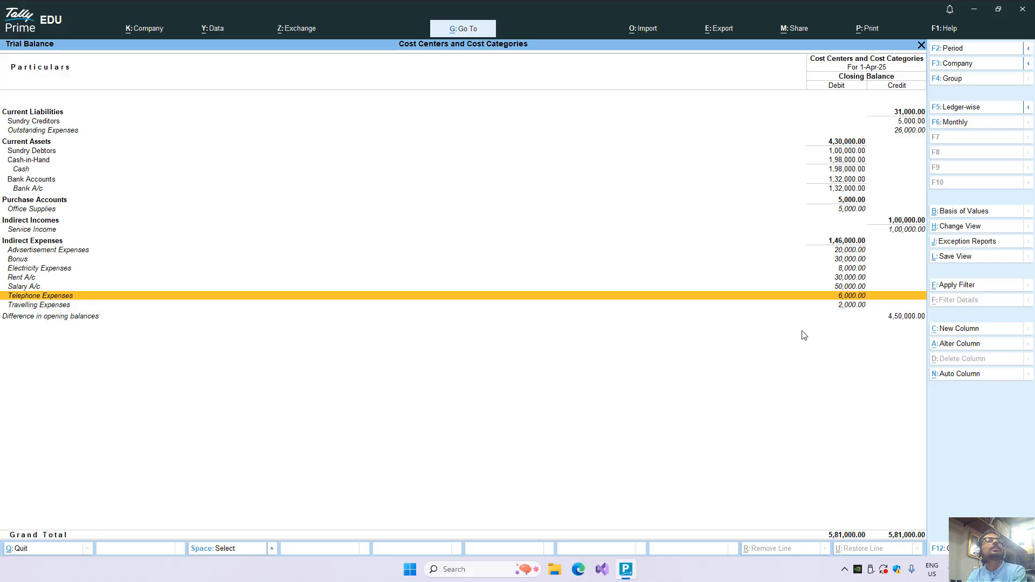
Step: Leave the Trial Balance and go to the Cost Centres reports under Statements of Accounts
key(Escape)
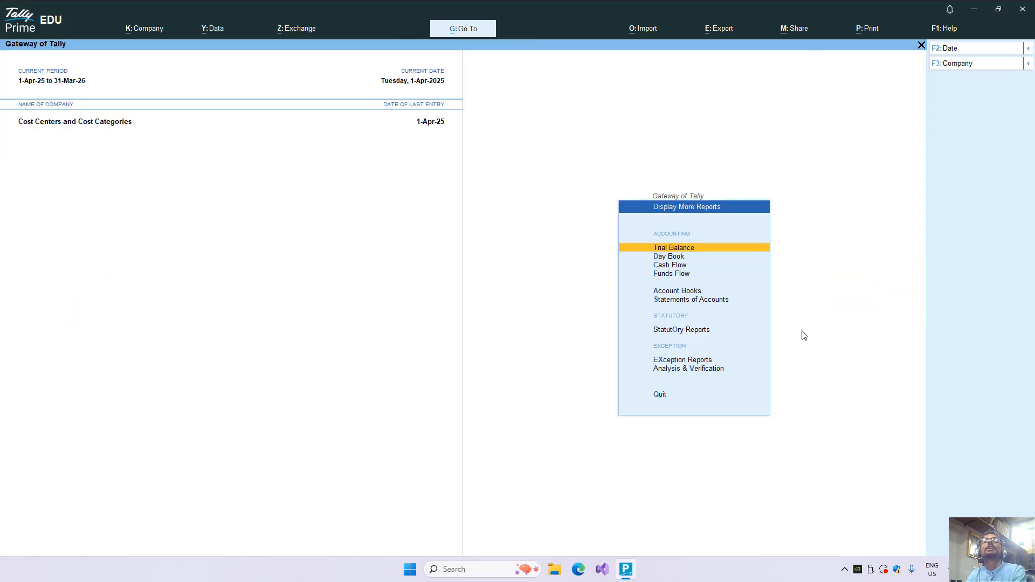
key(Down)
key(Down)
key(Down)
key(Down)
key(Return)
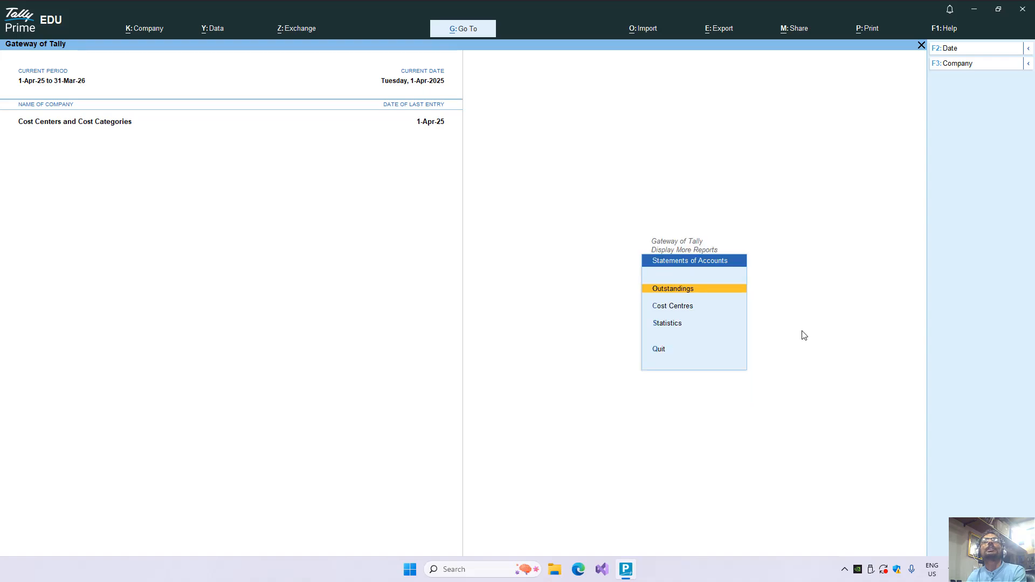
key(Escape)
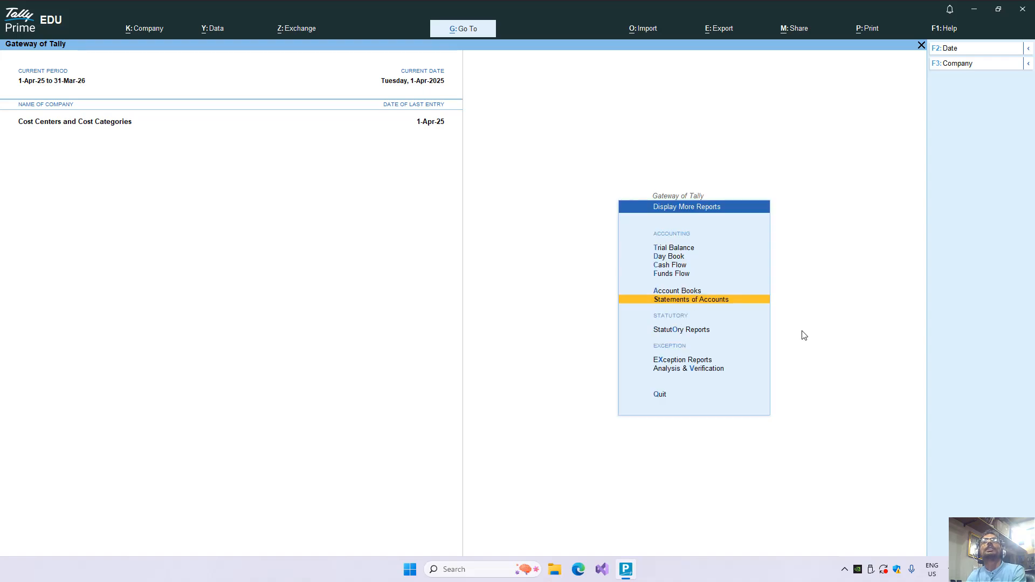
key(Return)
key(Down)
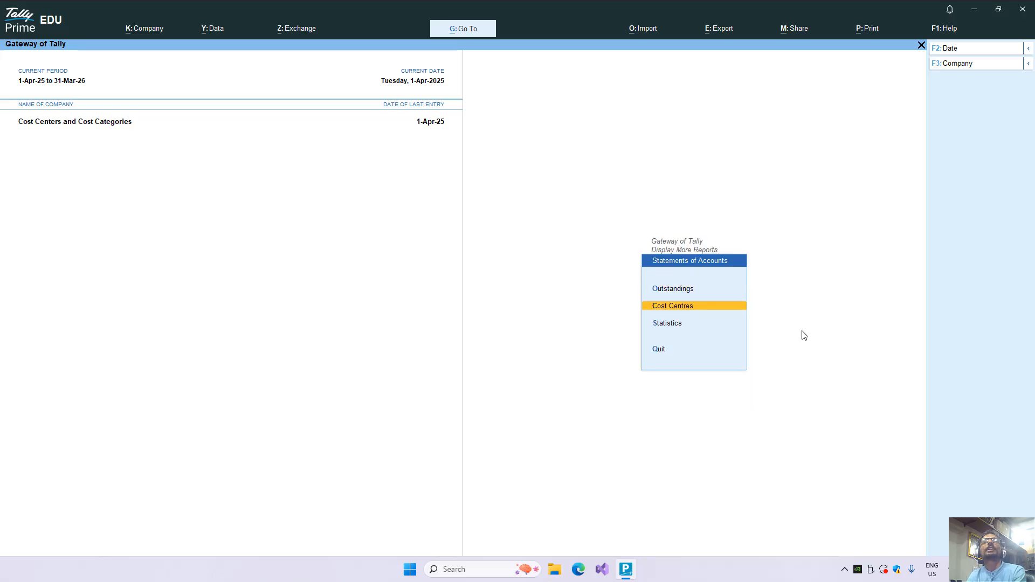
key(Return)
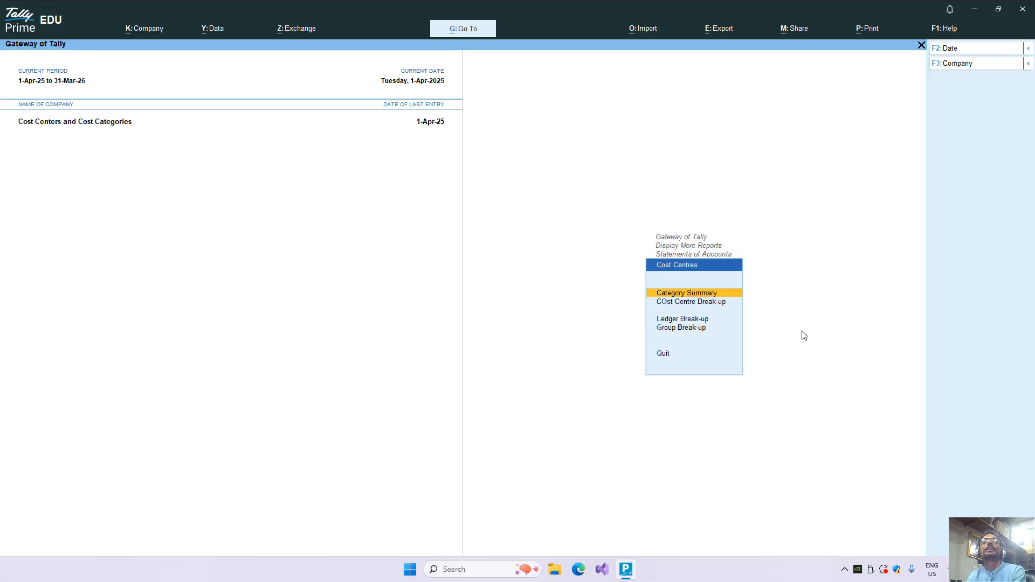
Step: Open the Cost Centre Break-up report for the Marketing cost centre
key(Down)
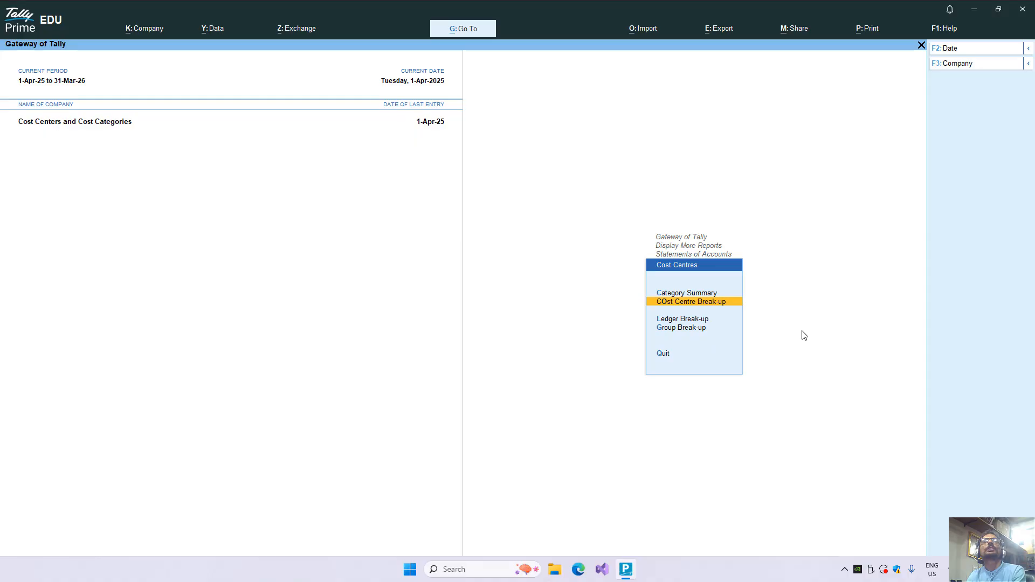
key(Return)
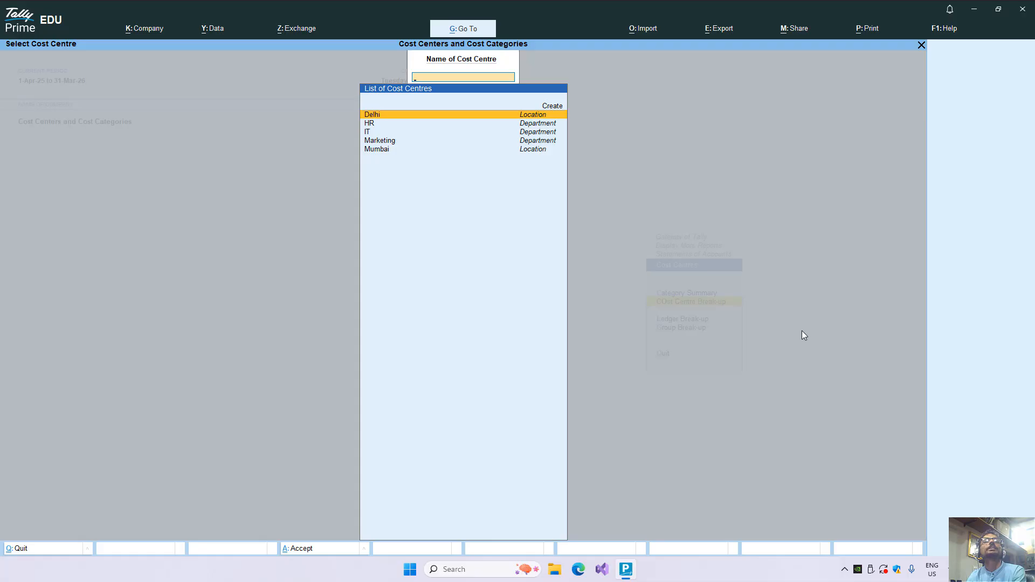
key(Down)
key(Down)
key(Down)
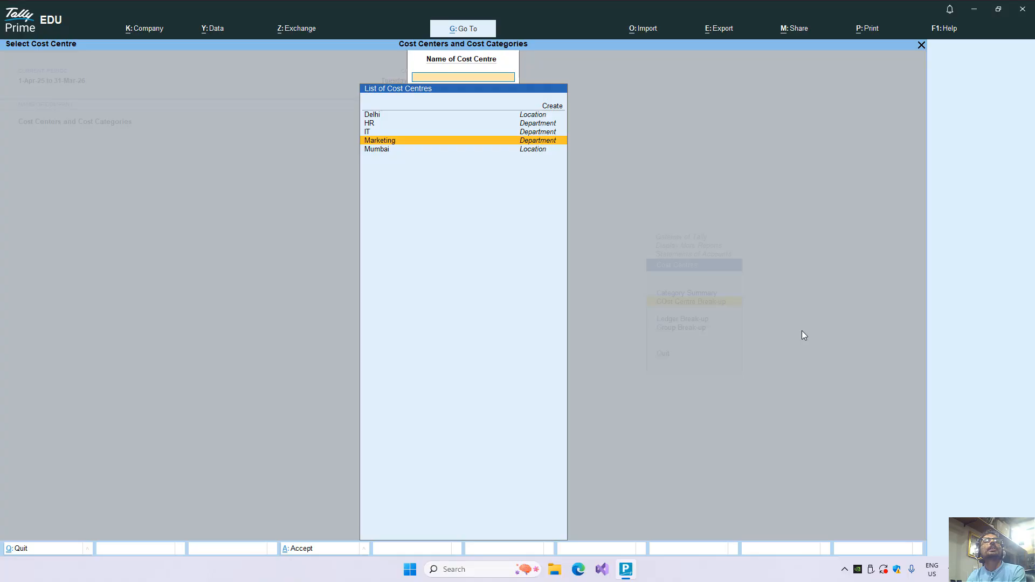
key(Return)
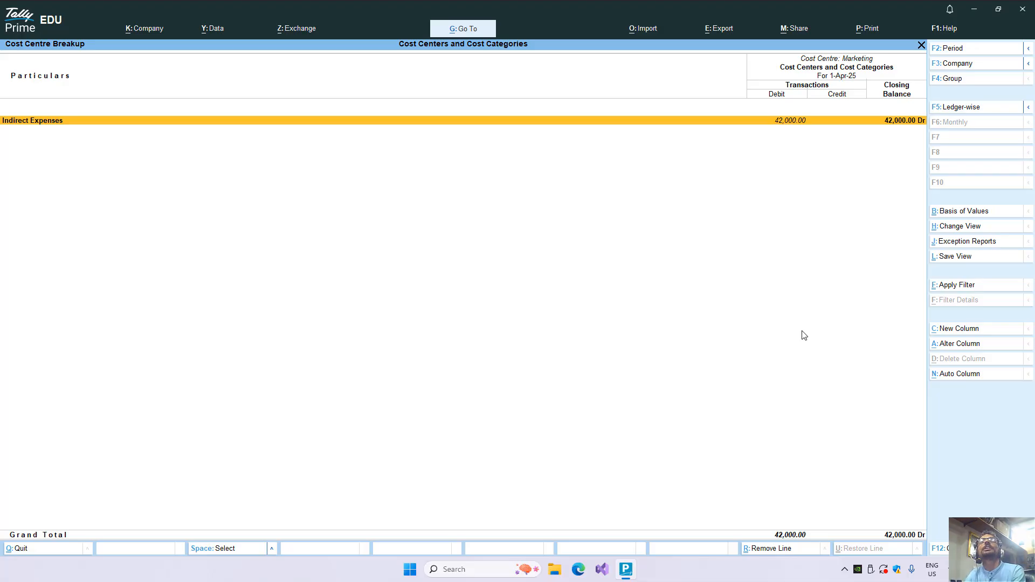
Step: Drill down from Marketing's Indirect Expenses through Travelling Expenses to its payment voucher
key(Return)
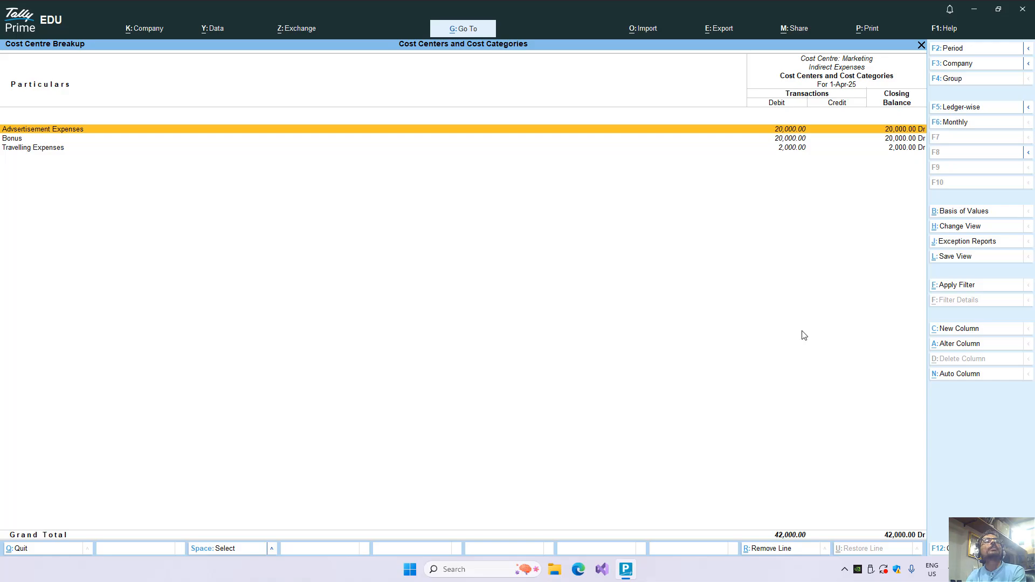
key(Down)
key(Down)
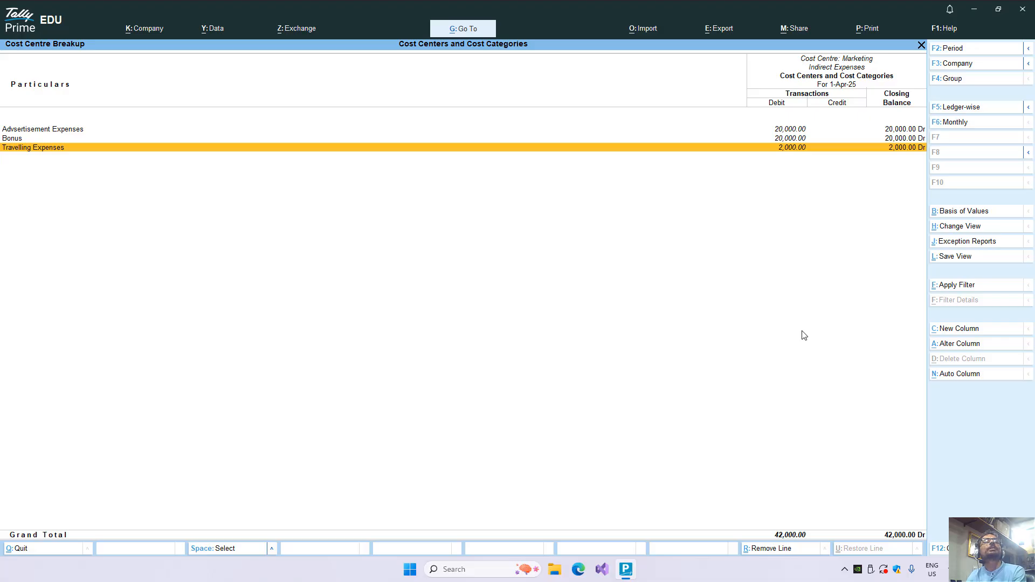
key(Return)
key(Return)
key(Return)
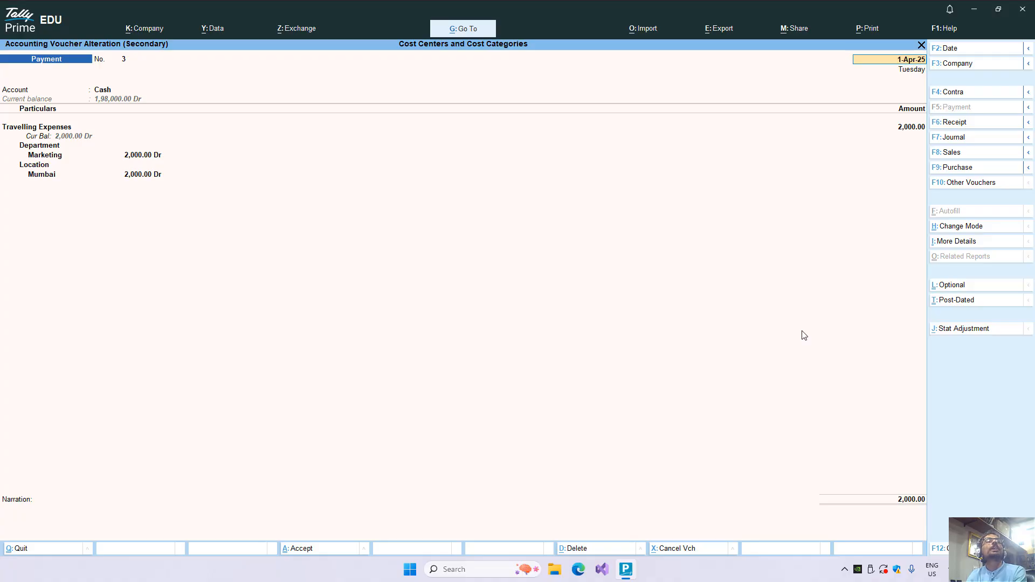
Step: Examine the Department and Location cost centre allocations of Travelling Expenses in the payment voucher
key(Return)
key(Return)
key(Return)
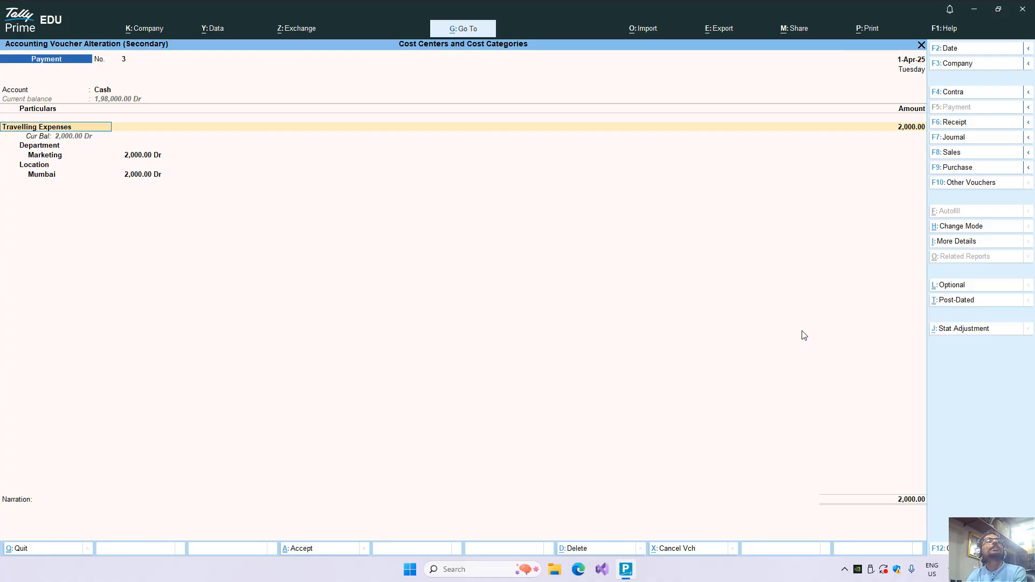
key(Return)
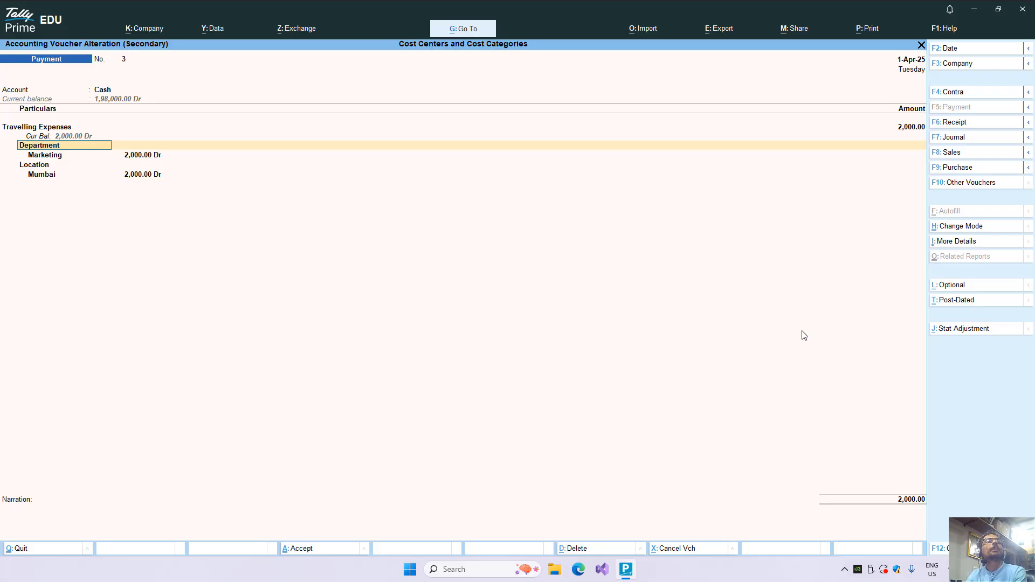
key(Return)
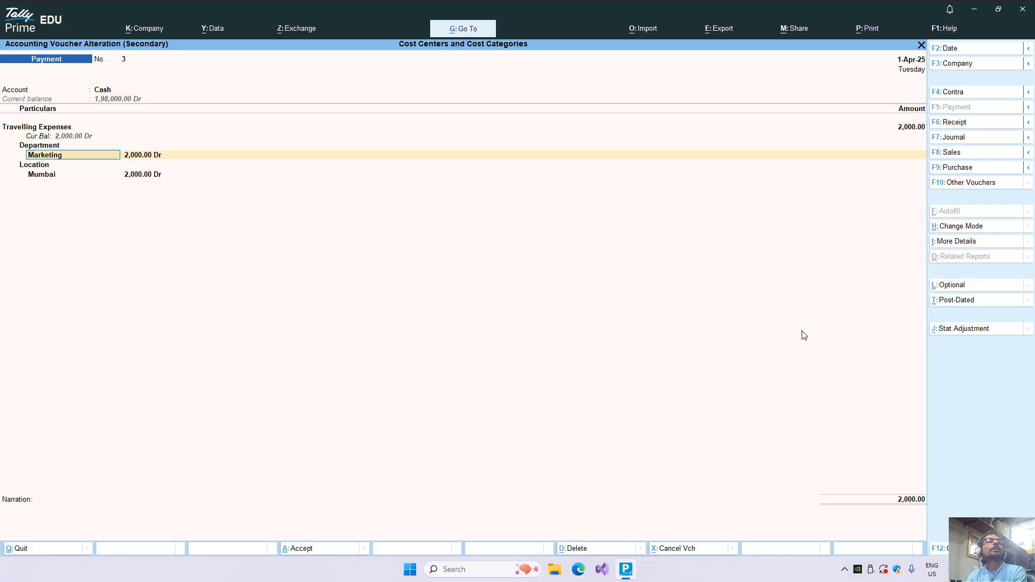
key(Return)
key(Return)
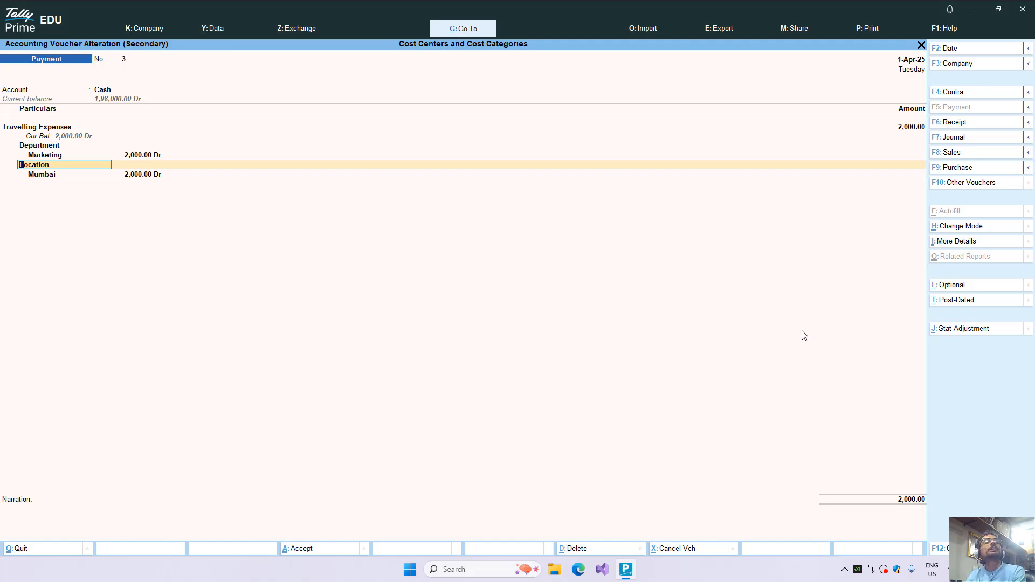
key(Return)
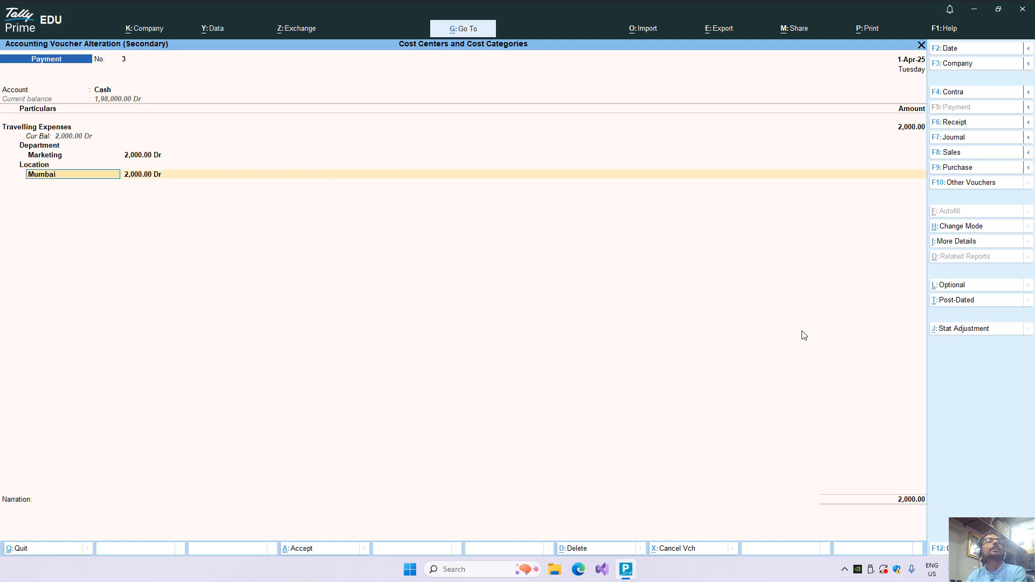
key(Return)
key(Return)
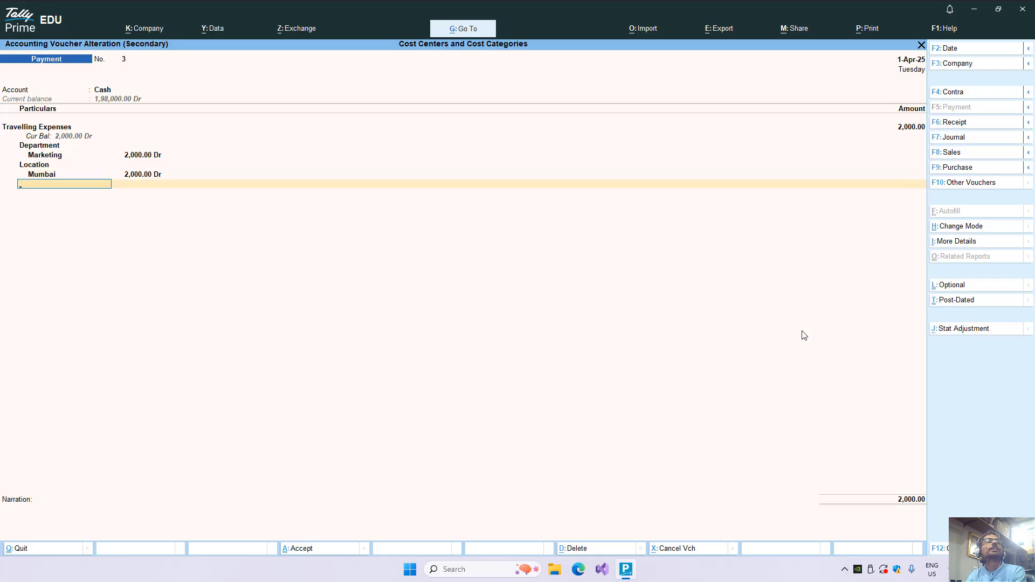
Step: Leave the voucher and open the Cost Centre Break-up report for the Delhi cost centre
key(Escape)
key(Escape)
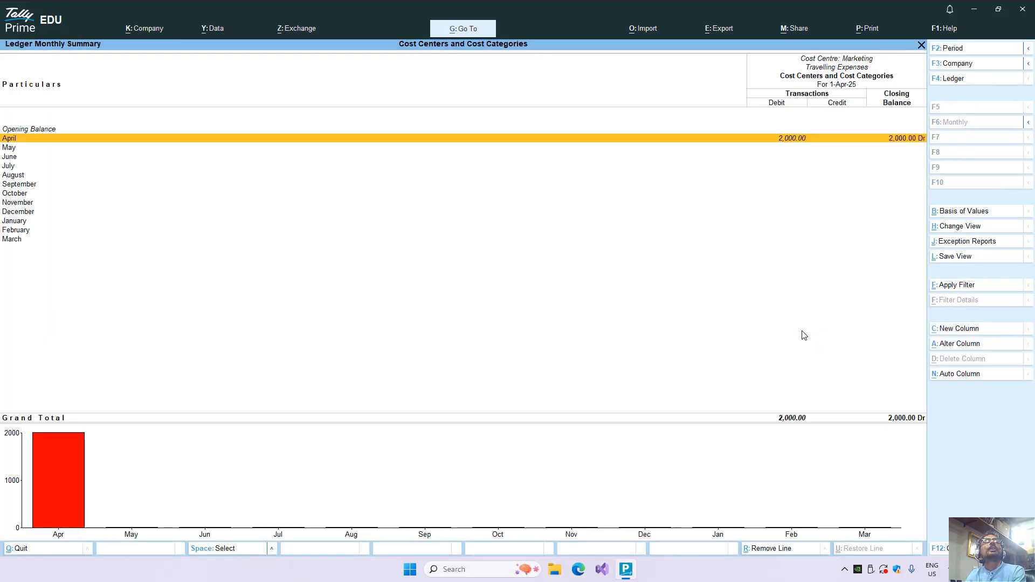
key(Escape)
key(Escape)
key(Escape)
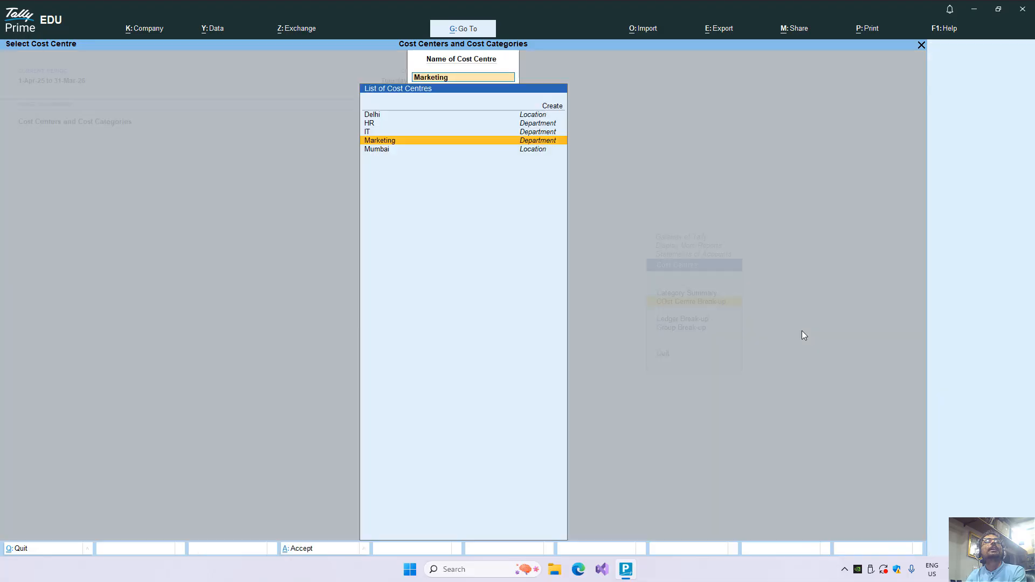
key(Up)
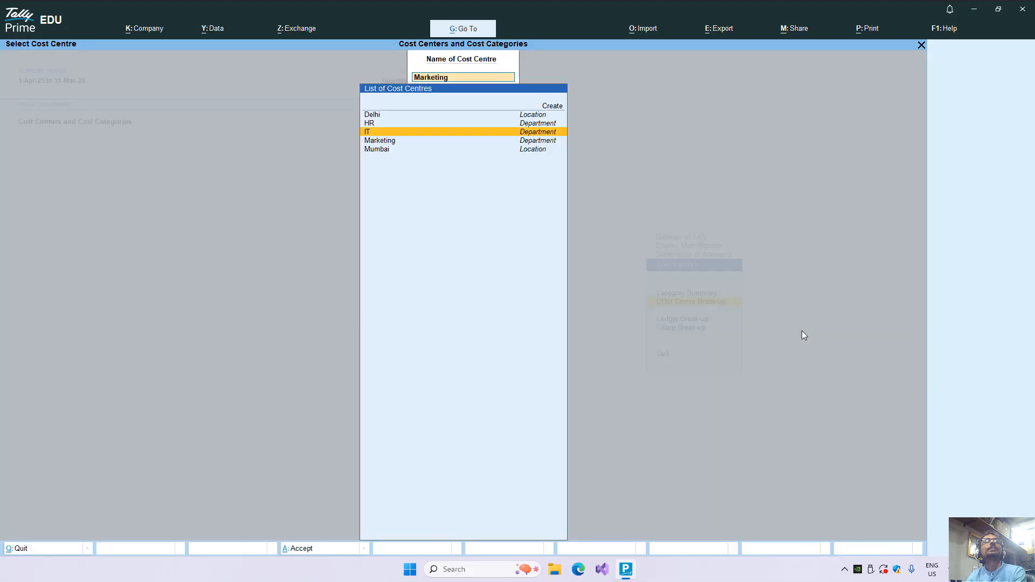
key(Up)
key(Up)
key(Return)
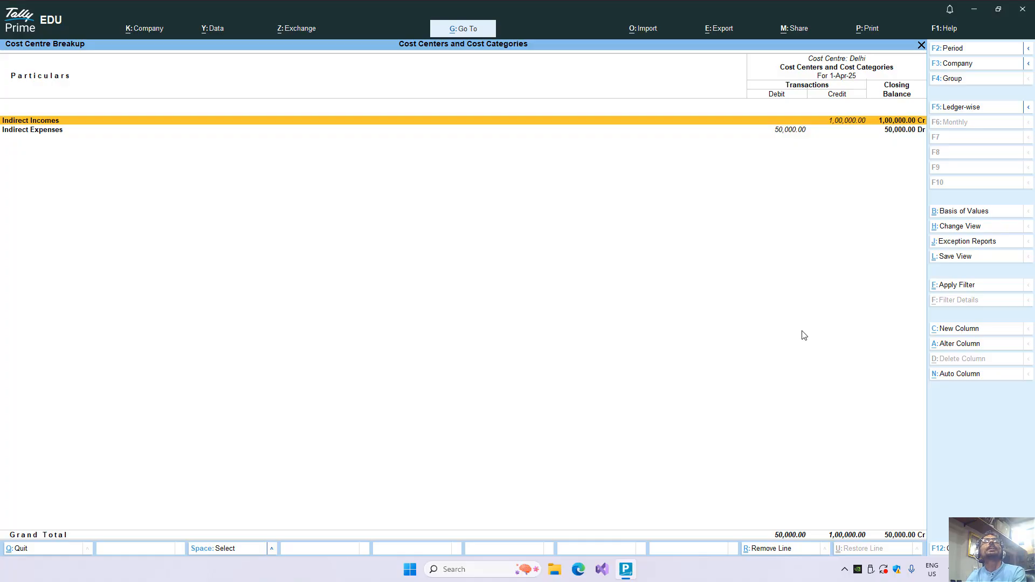
Step: Expand Delhi's break-up to show the ledgers under Indirect Incomes and Indirect Expenses
key(Down)
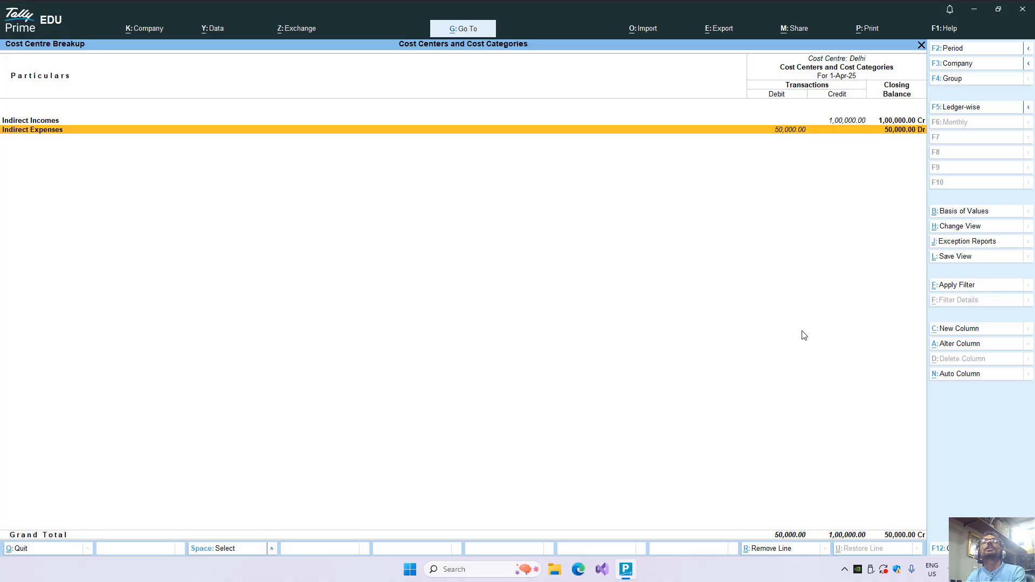
key(Up)
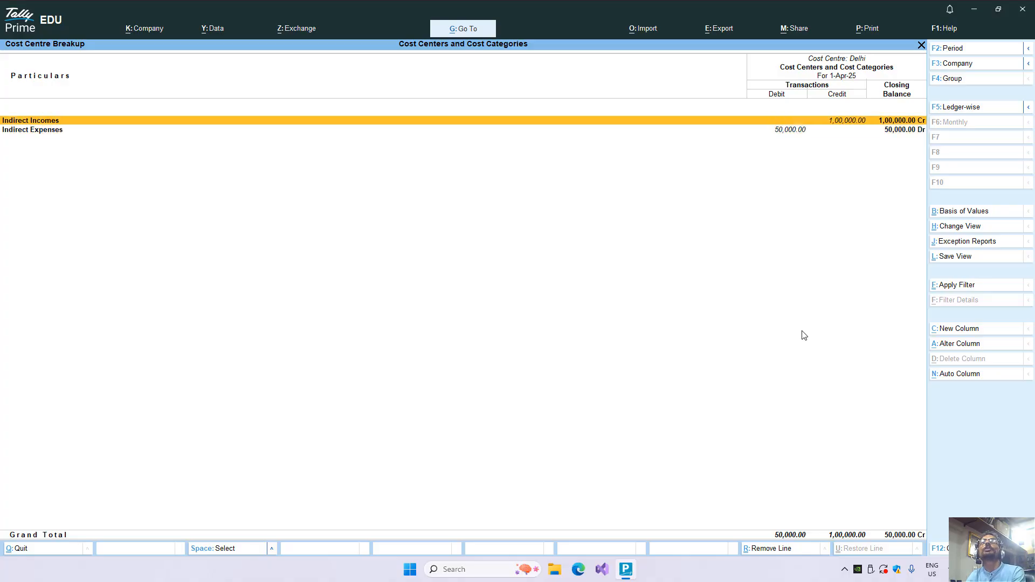
key(alt+F1)
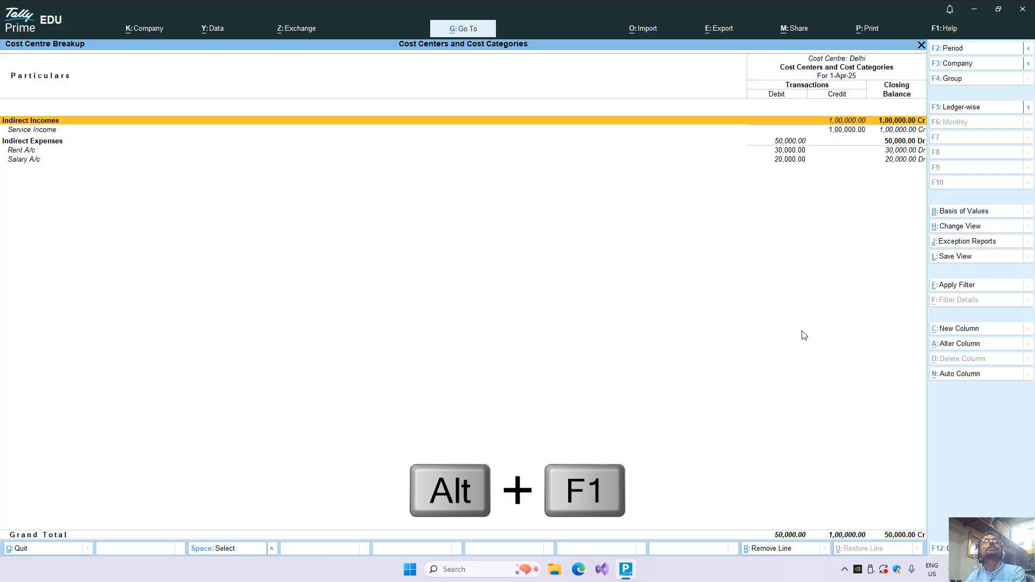
key(Down)
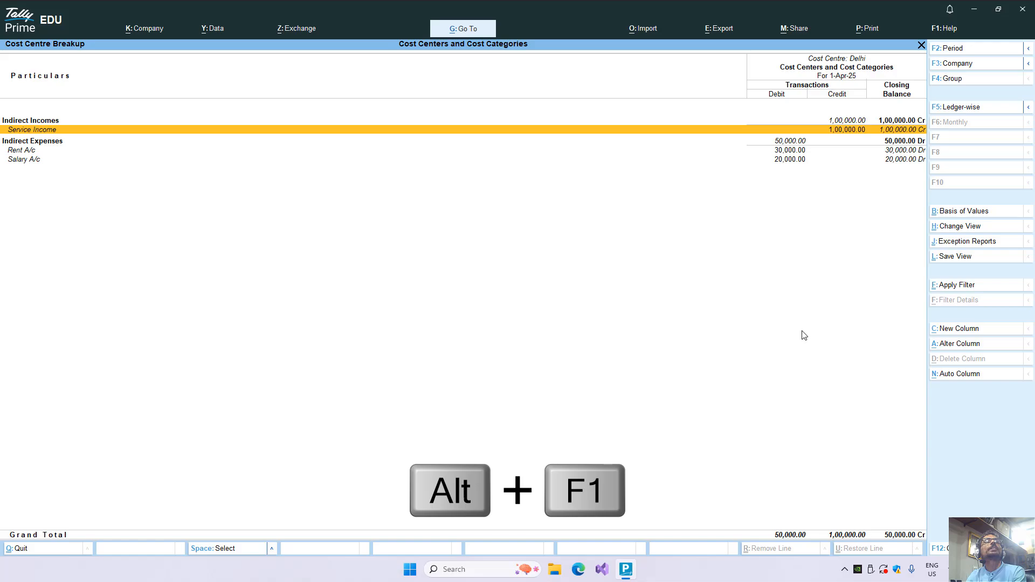
Step: Leave the cost centre reports and open the Trial Balance from the Display More Reports list
key(Escape)
key(Escape)
key(Escape)
key(Escape)
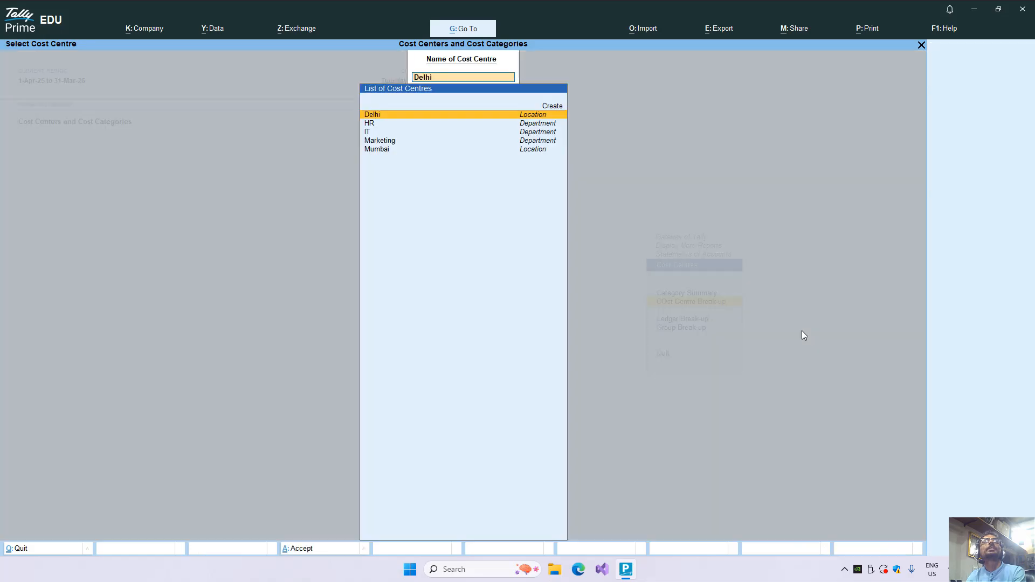
key(Up)
key(Up)
key(Up)
key(Up)
key(Up)
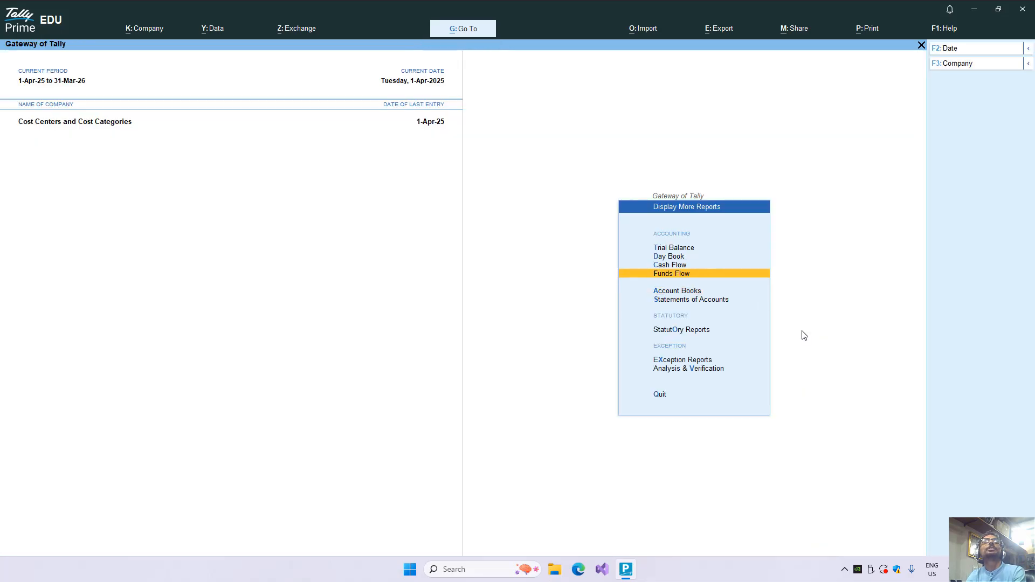
key(Down)
key(Down)
key(Up)
key(Up)
key(Return)
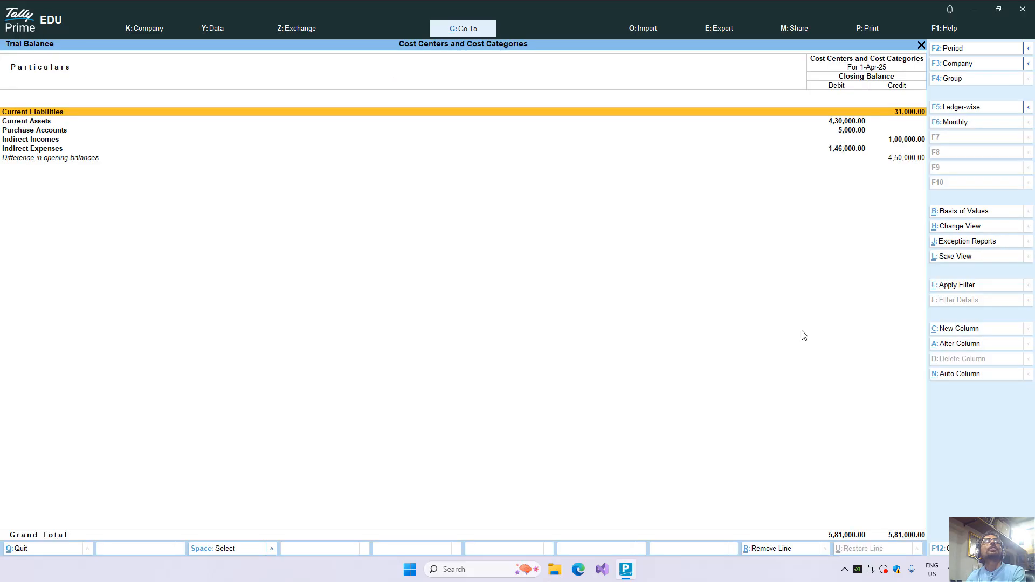
Step: Show the Trial Balance in Detailed format and set Expand all levels in Detailed format to Yes
key(alt+F5)
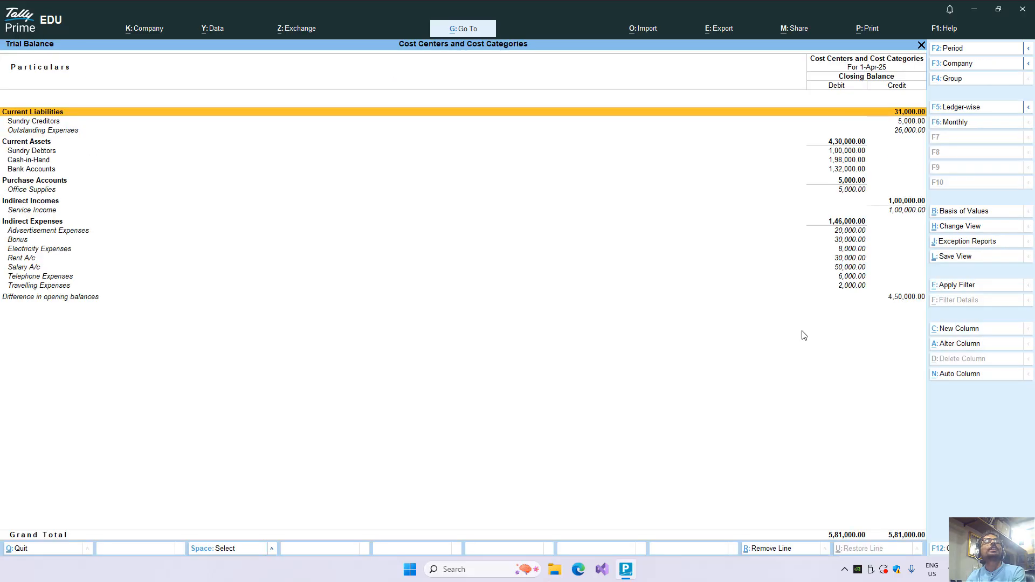
key(F12)
key(Down)
key(Down)
key(Down)
key(Down)
key(Down)
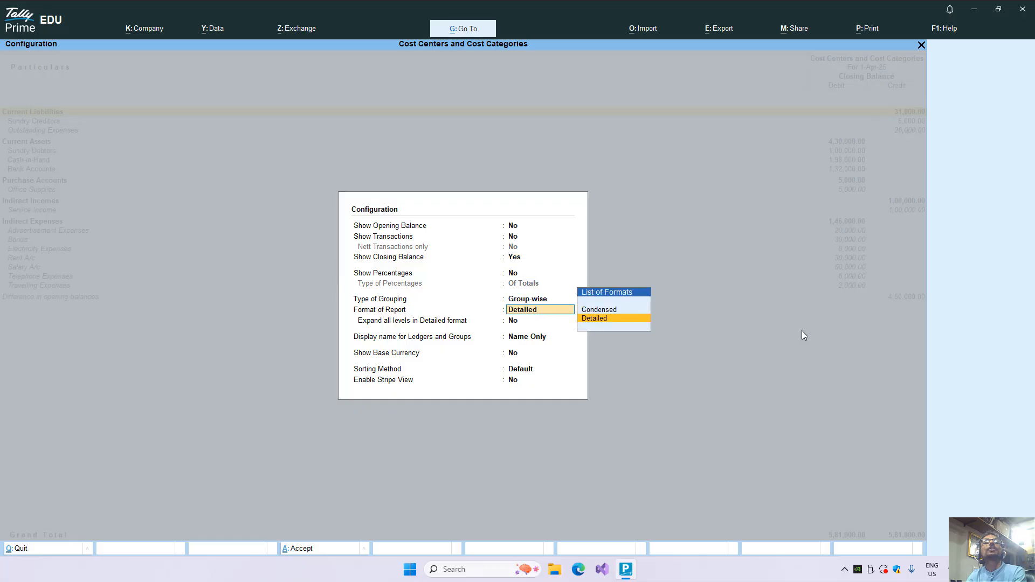
key(Return)
text(ye)
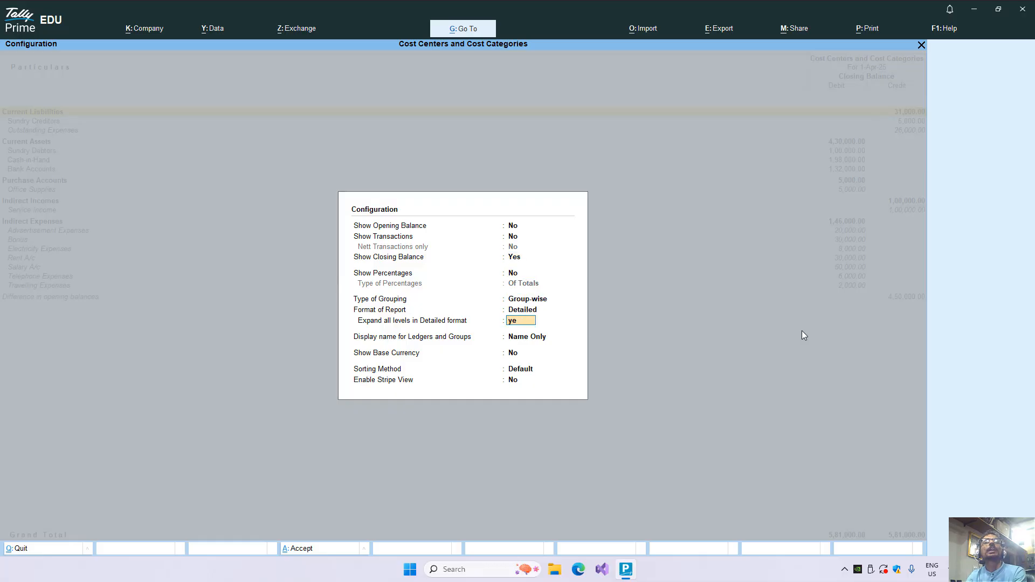
key(Return)
key(ctrl+a)
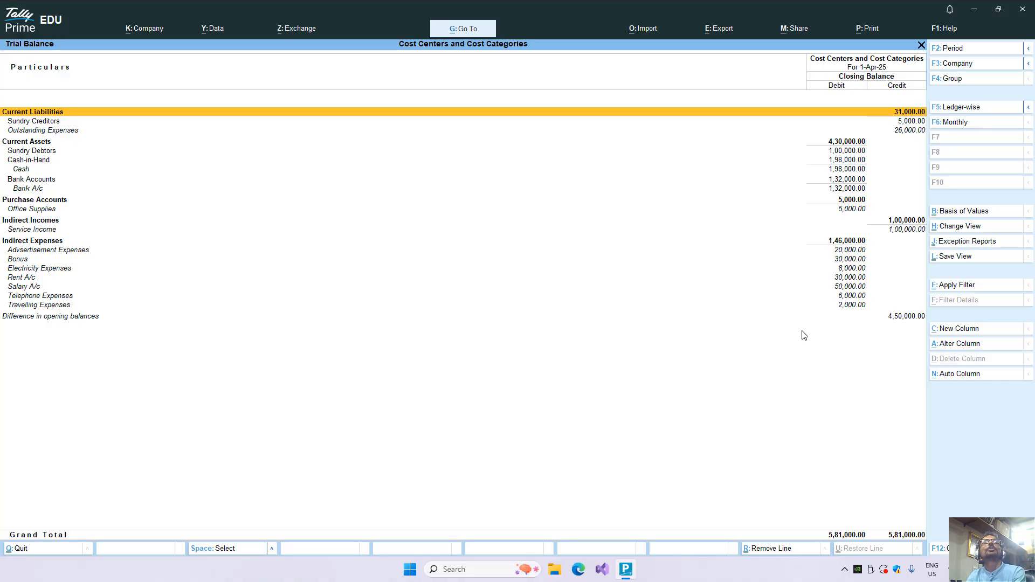
Step: Return to the Gateway of Tally and open the company features for alteration
key(Escape)
key(Escape)
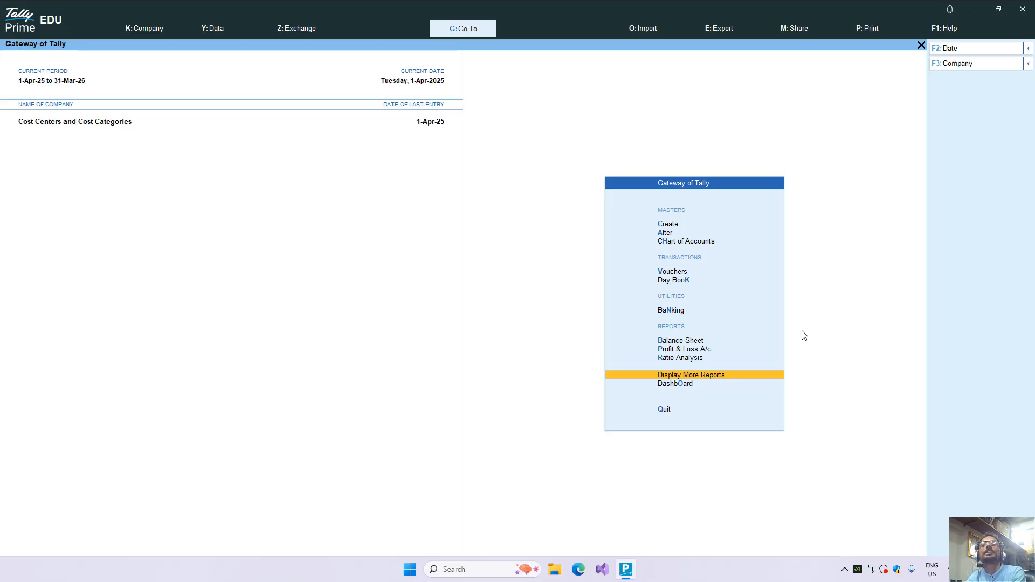
key(F11)
key(F11)
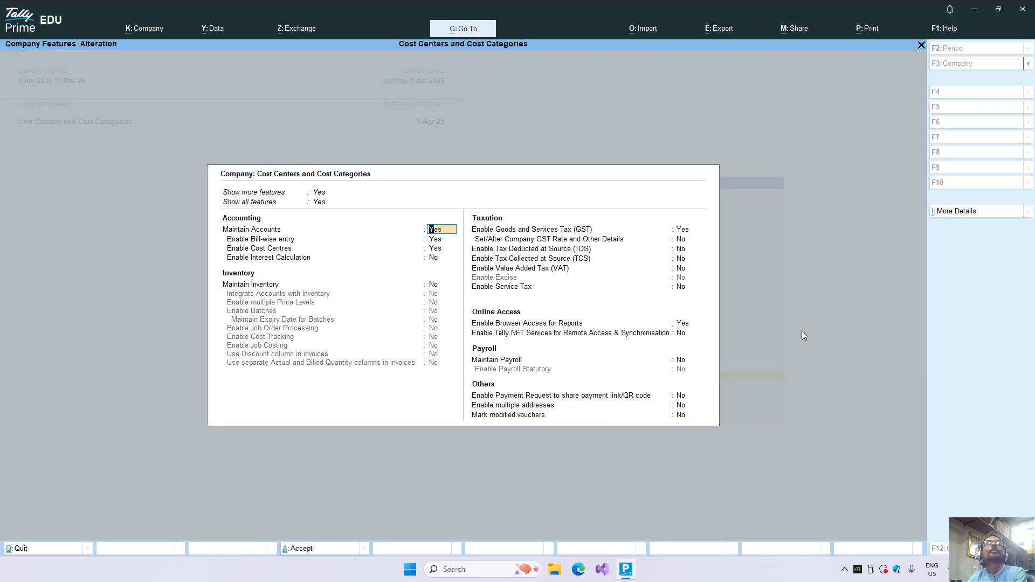
Step: Review the accounting features around Enable Cost Centres and accept the company features with it set to Yes
key(Up)
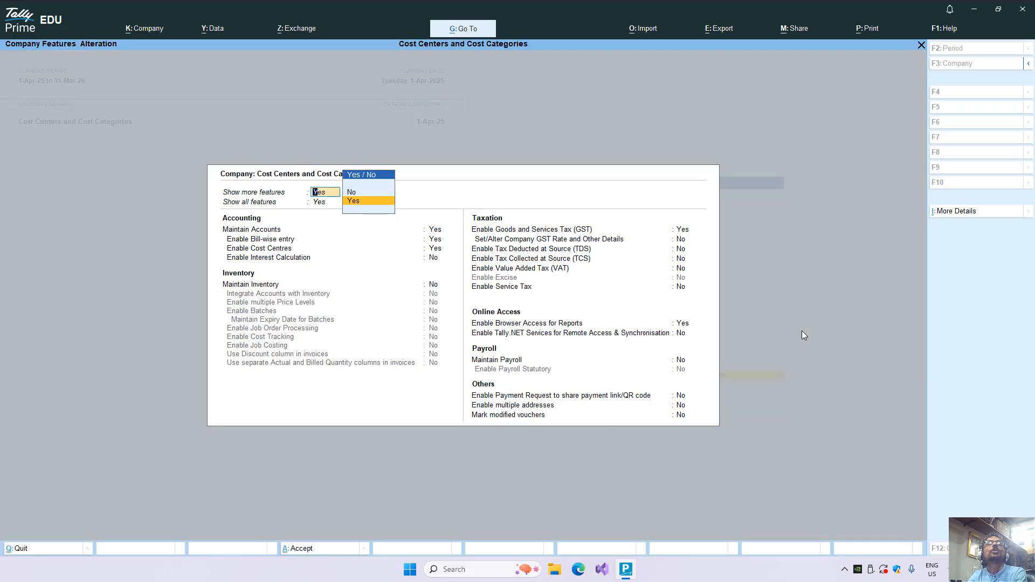
key(Return)
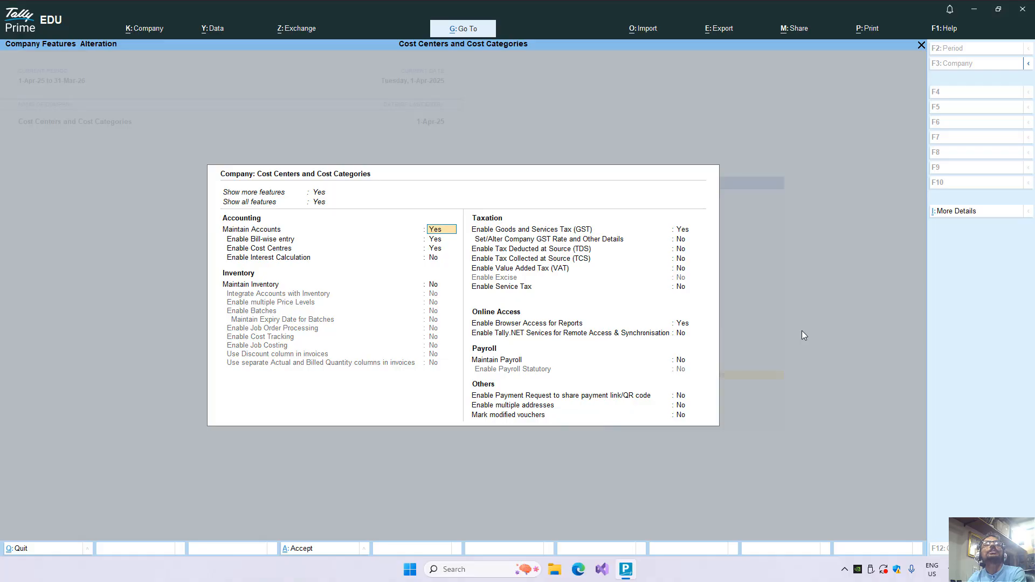
key(Return)
key(Return)
key(Return)
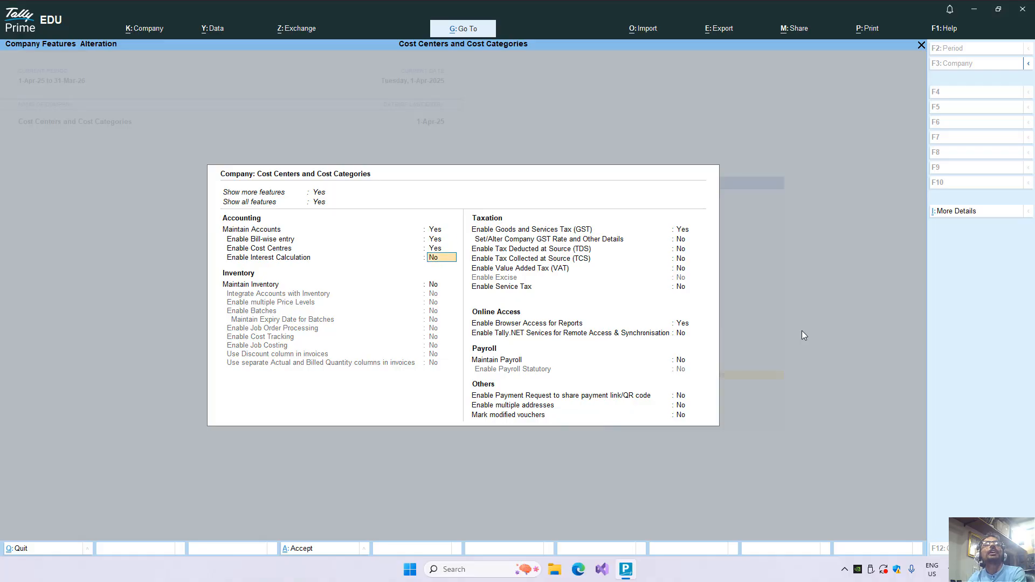
key(Up)
key(Up)
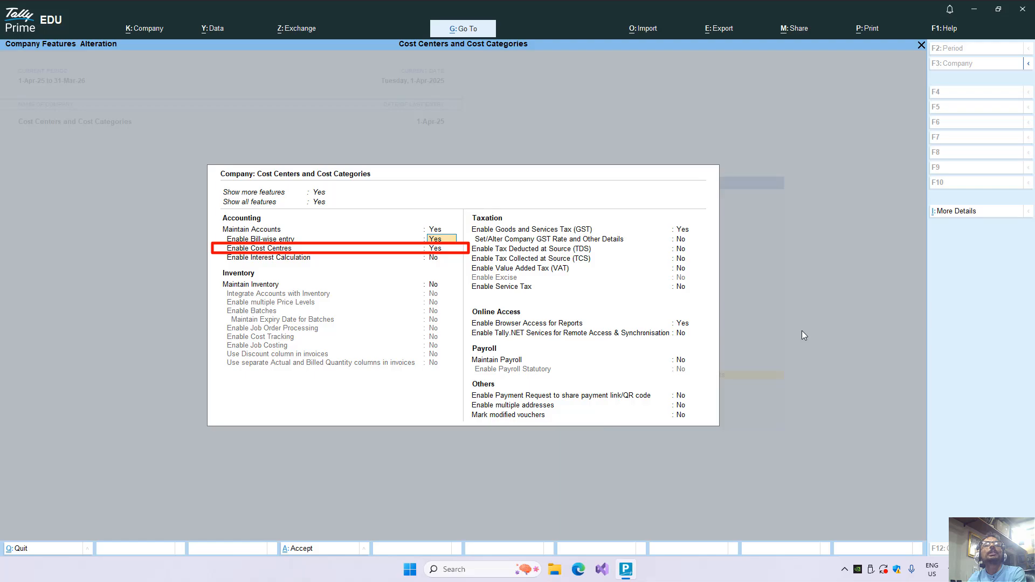
key(Return)
key(Return)
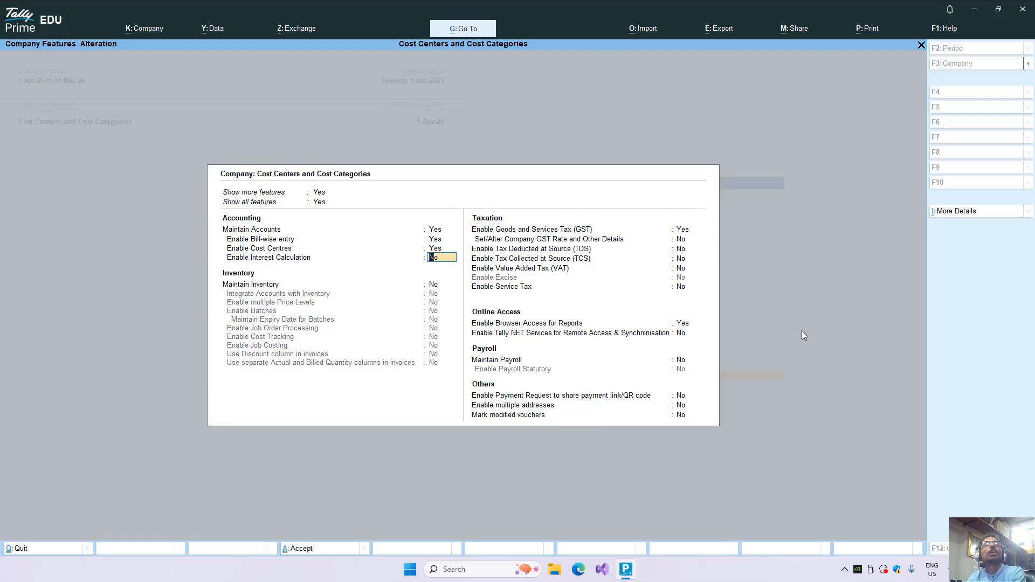
key(Up)
key(Up)
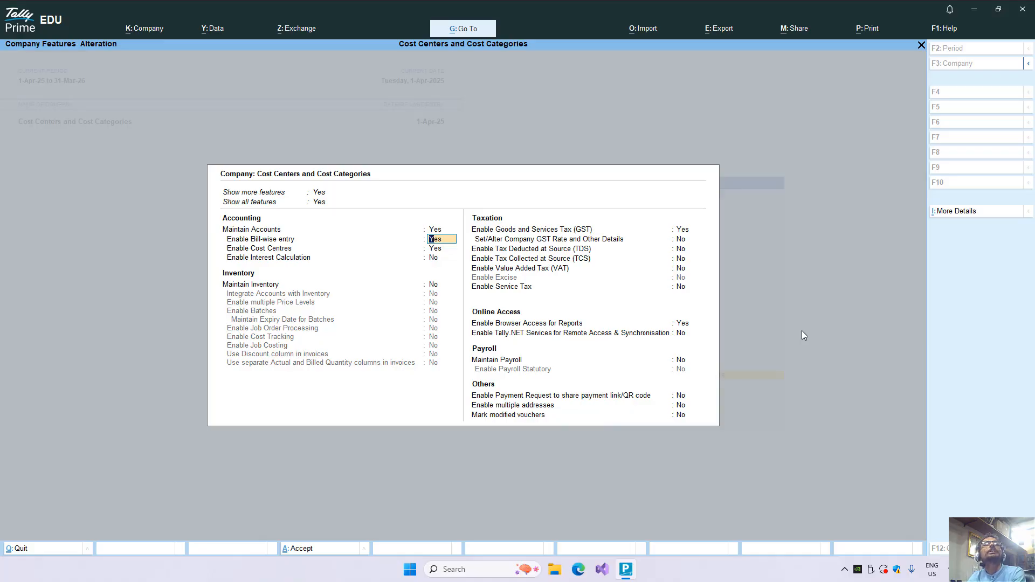
key(ctrl+a)
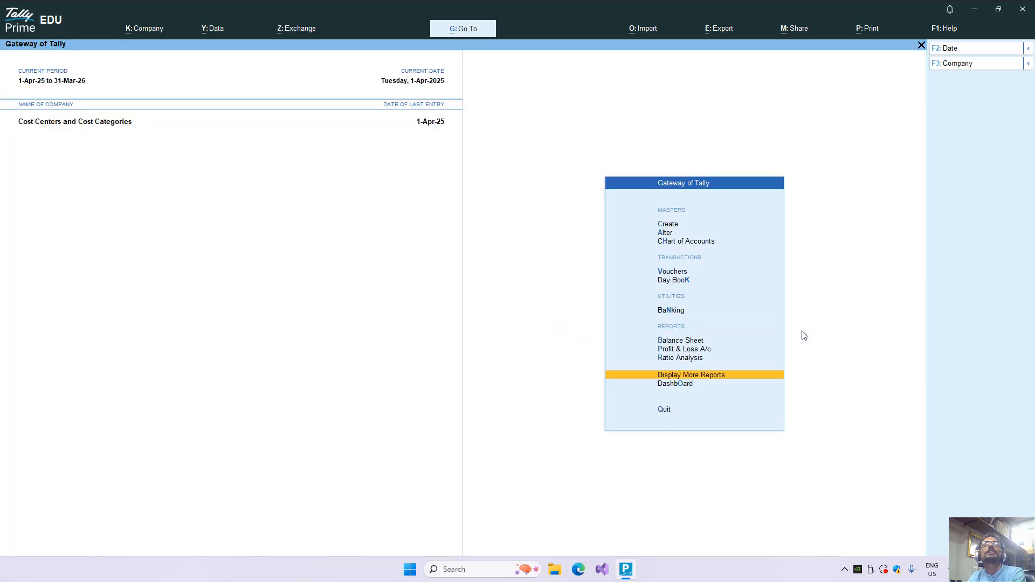
Step: Open the list of masters for creation from the Gateway of Tally and locate Cost Category and Cost Centre
key(Down)
key(Down)
key(Down)
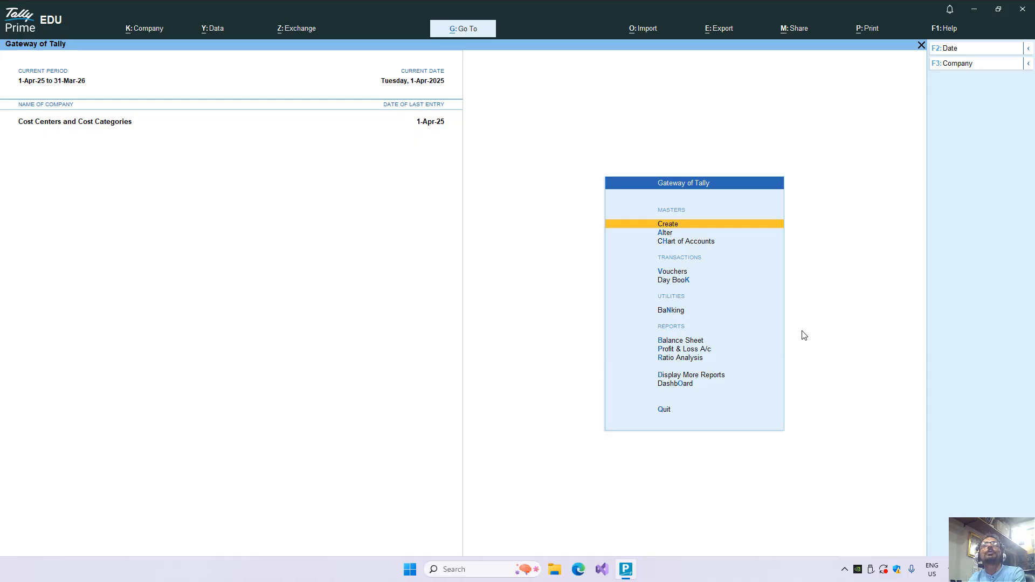
key(Return)
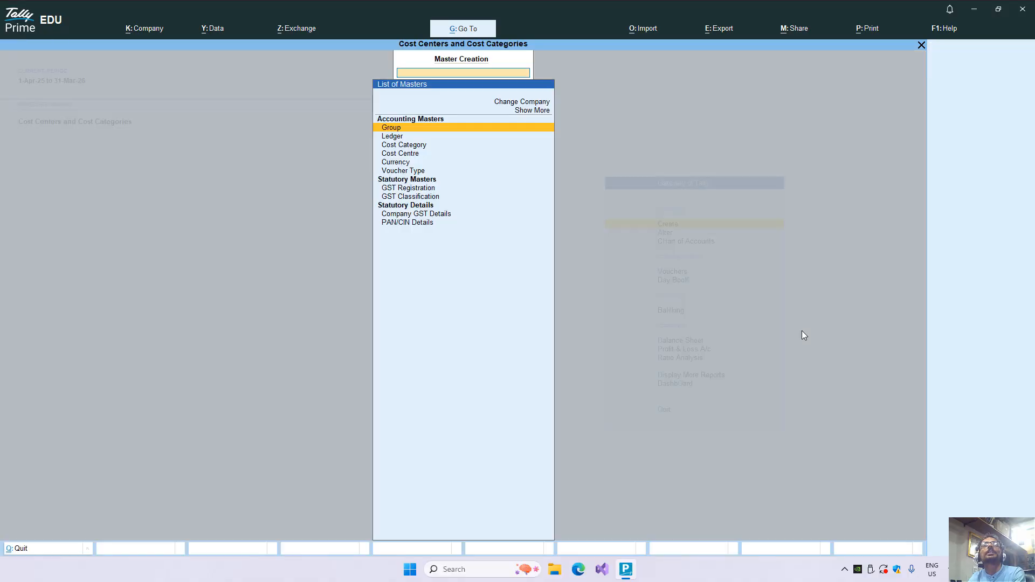
key(Down)
key(Down)
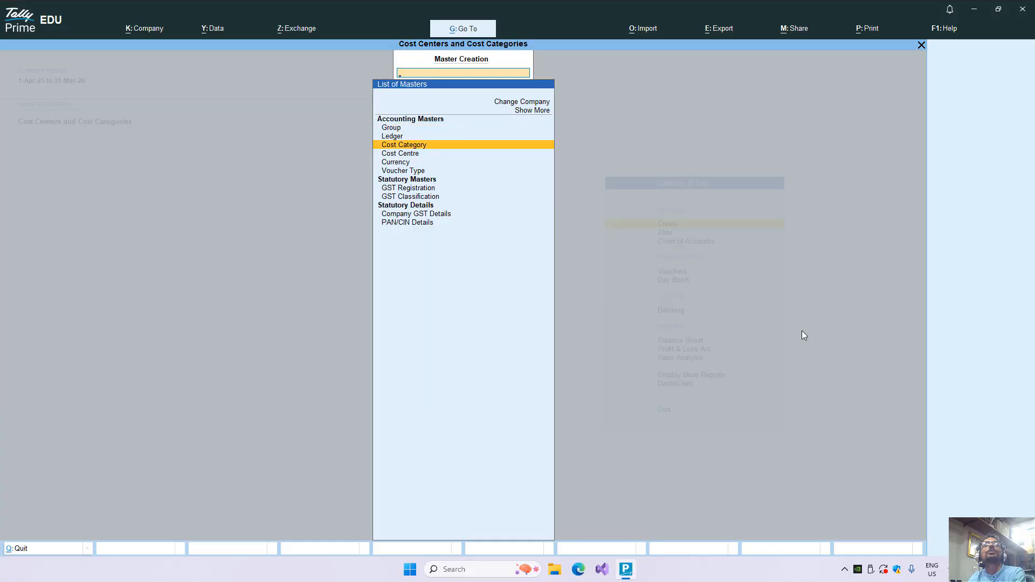
key(Down)
key(Up)
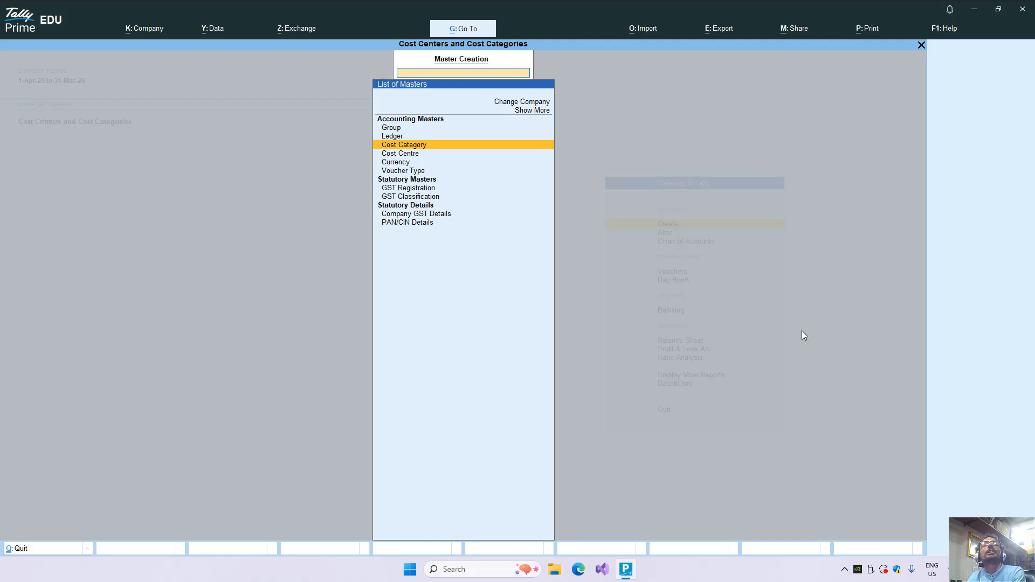
key(Down)
key(Up)
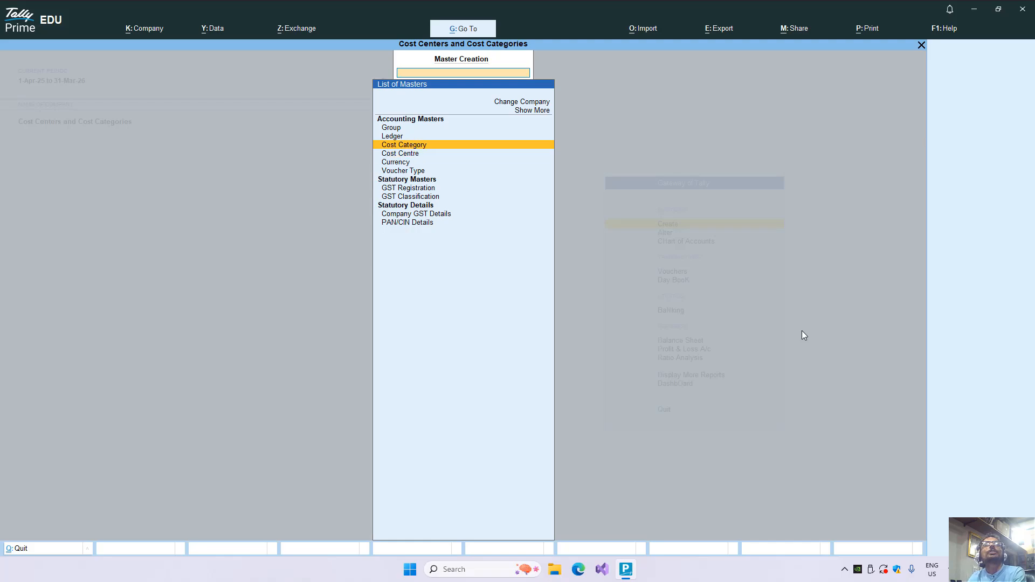
Step: Expand the List of Masters to show more master types
key(Up)
key(Up)
key(Up)
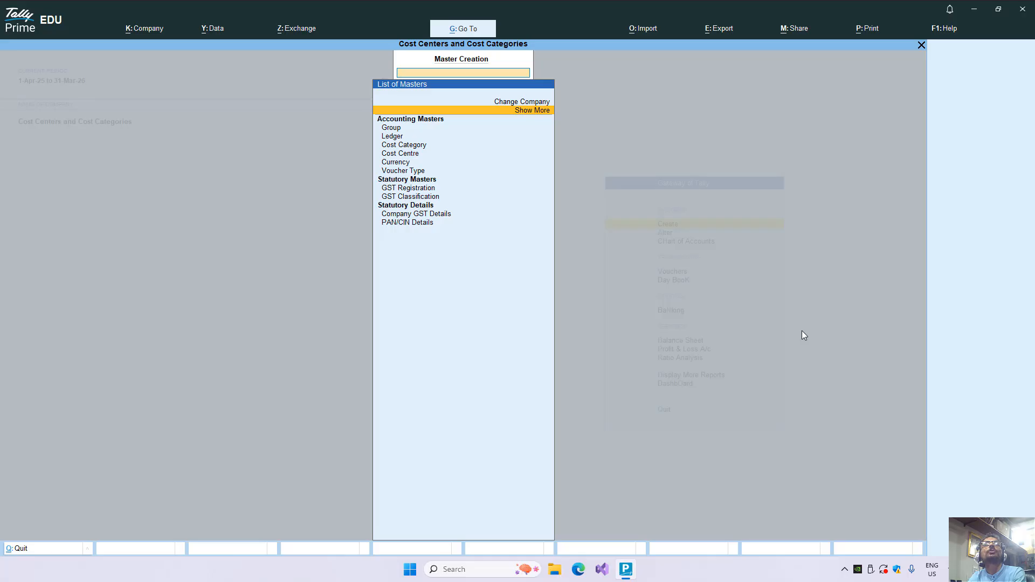
key(Return)
Step: Examine the expanded accounting masters, comparing the Cost Category and Cost Centre entries
key(Down)
key(Down)
key(Down)
key(Down)
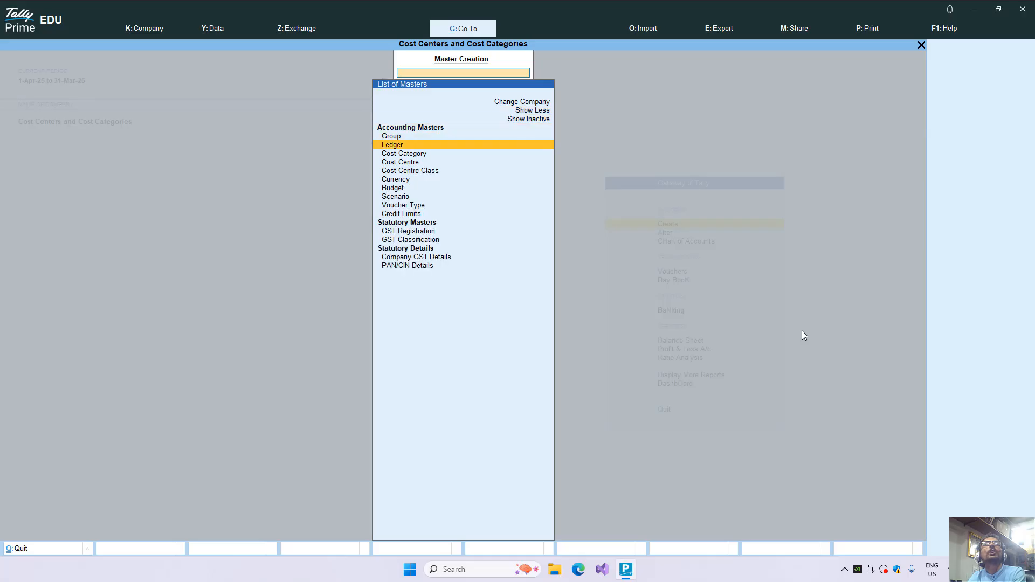
key(Down)
key(Down)
key(Down)
key(Down)
key(Down)
key(Down)
key(Down)
key(Down)
key(Down)
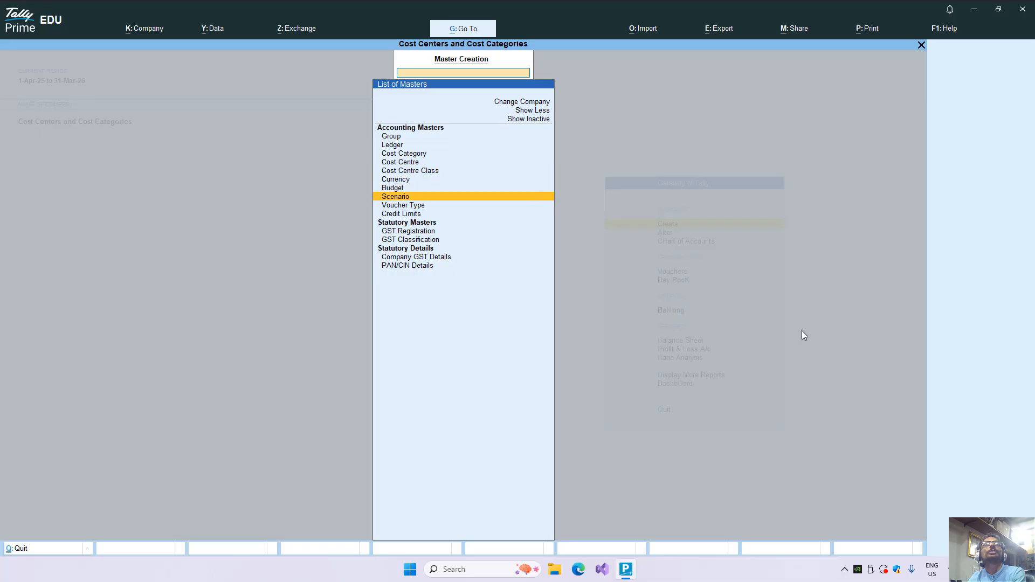
key(Up)
key(Up)
key(Up)
key(Up)
key(Up)
key(Up)
key(Up)
key(Up)
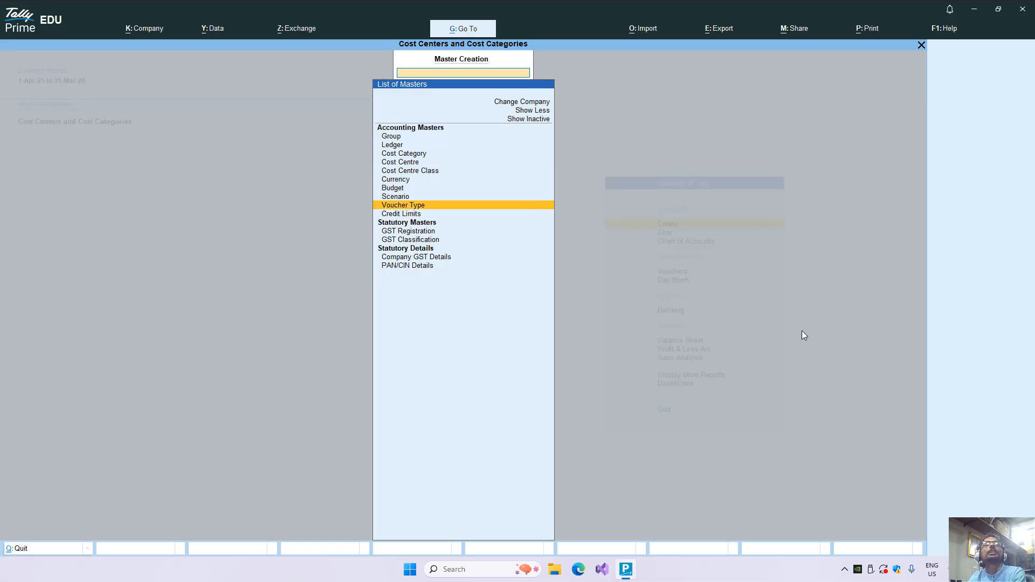
key(Up)
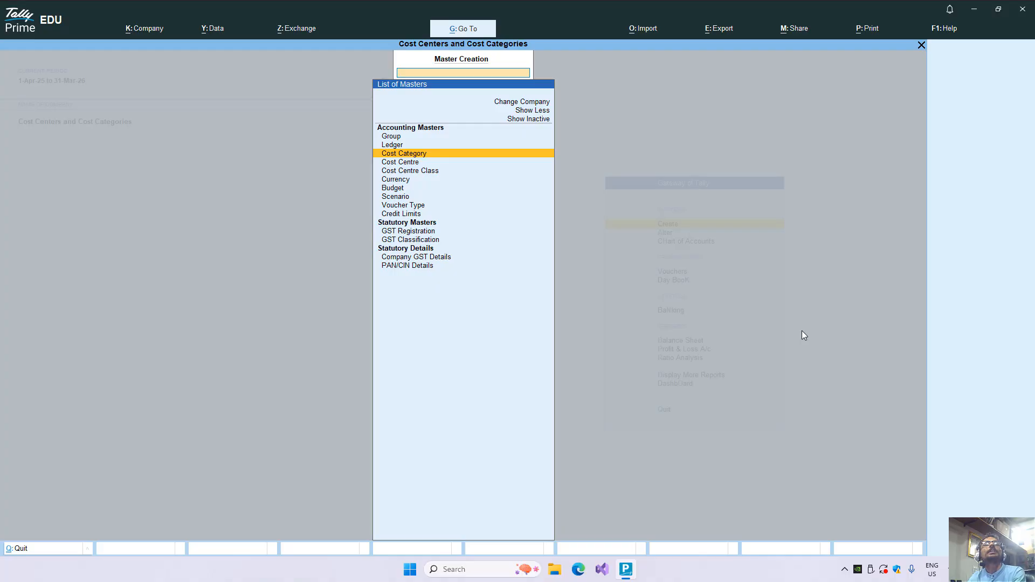
key(Down)
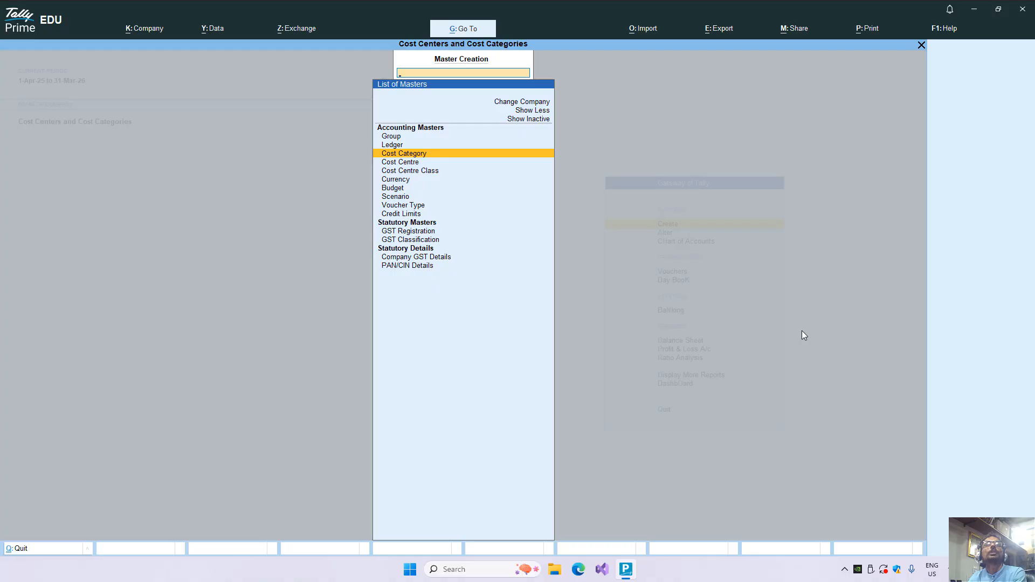
key(Down)
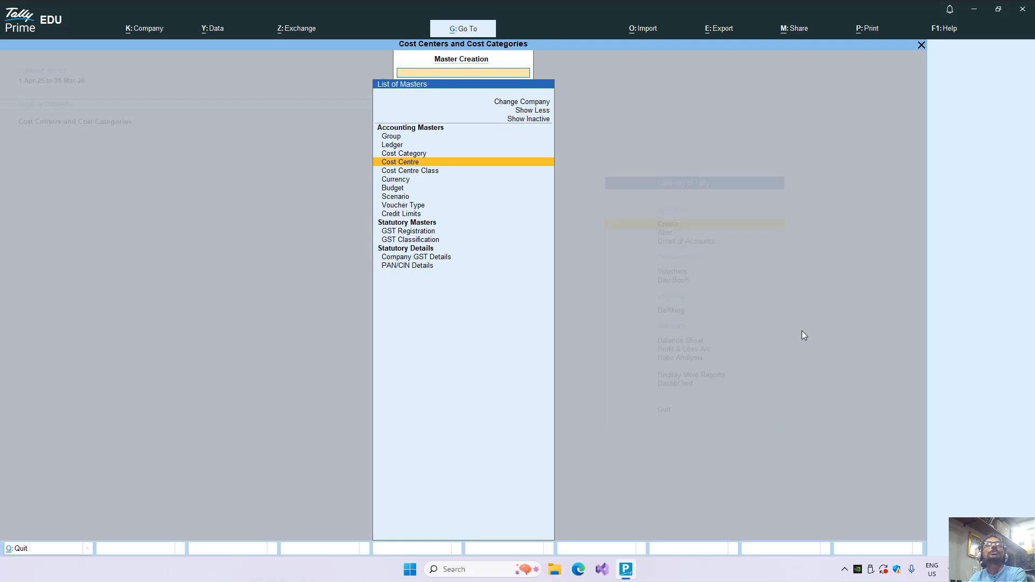
key(Up)
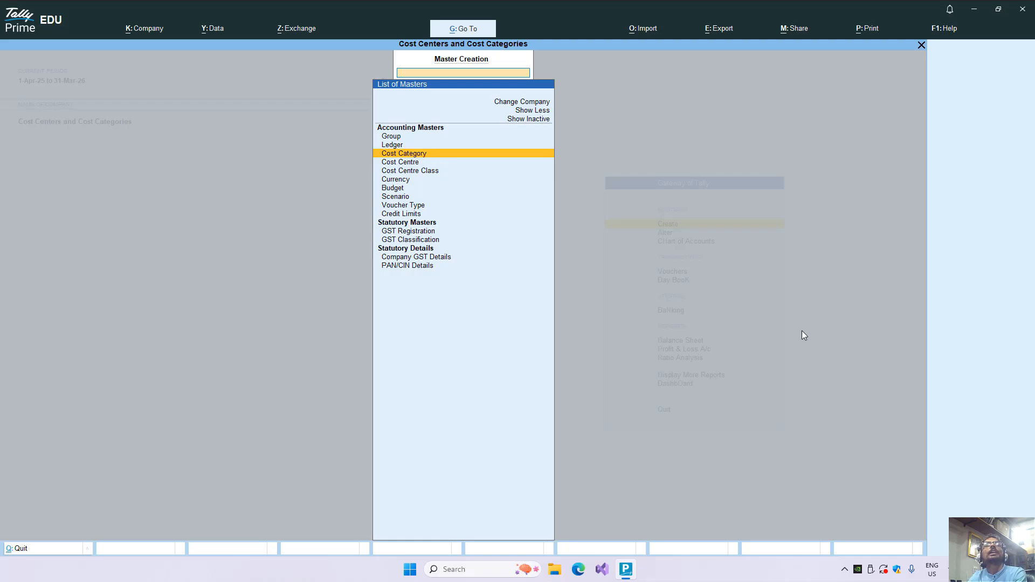
key(Down)
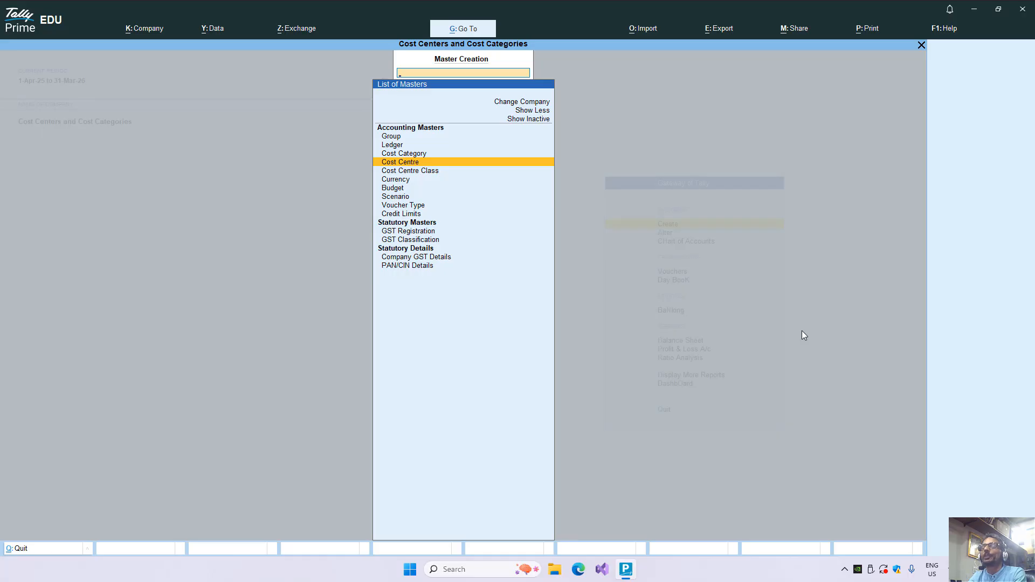
Step: Create the cost category Family Member with Allocate Revenue Items set to Yes and Allocate Non-revenue items set to No
key(Up)
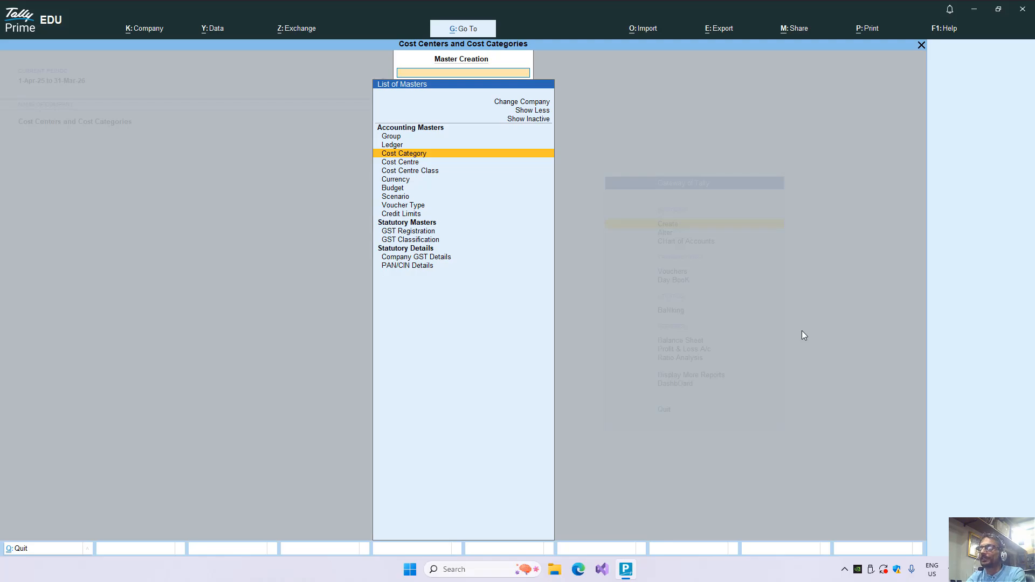
key(Return)
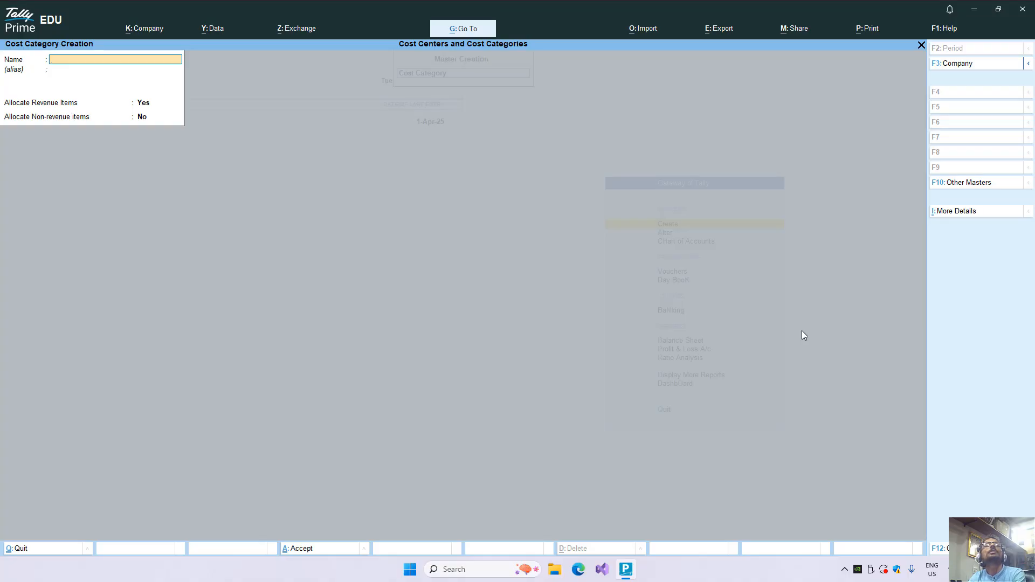
text(Family)
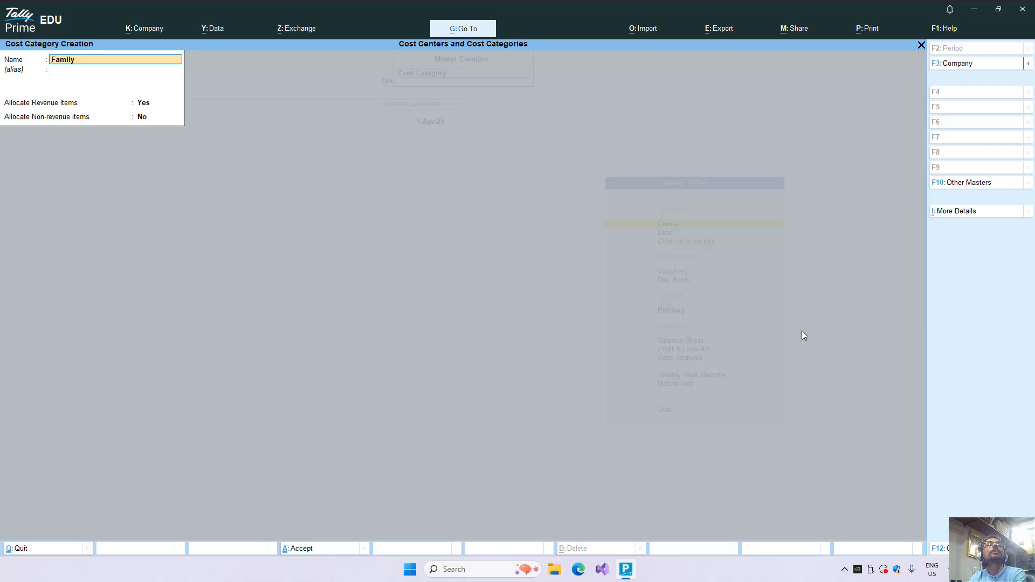
text( Member)
key(Return)
key(Return)
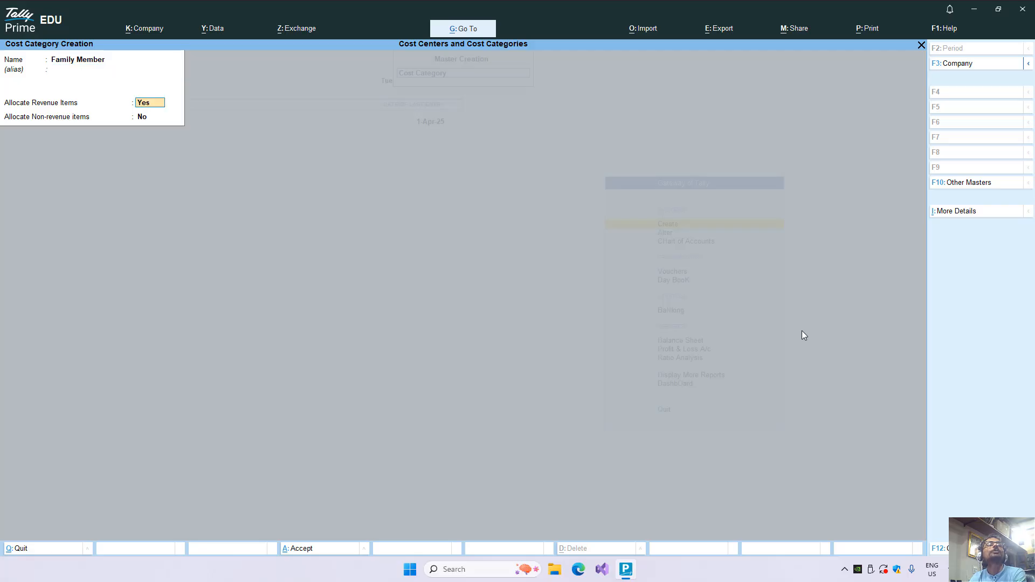
key(Return)
key(Return)
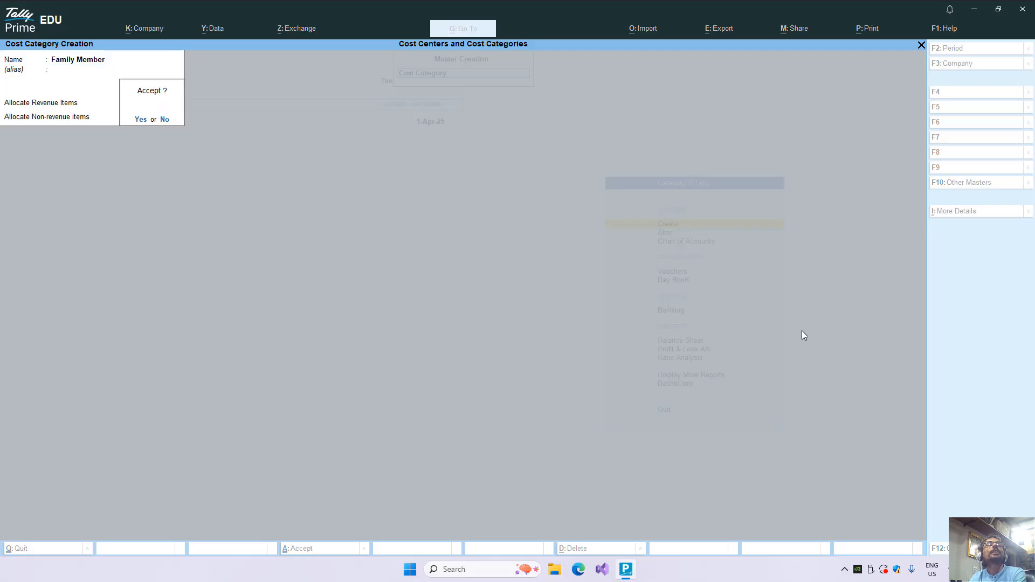
key(Return)
Step: Create a cost category named Expenses Type with the default allocation settings
text(Ex)
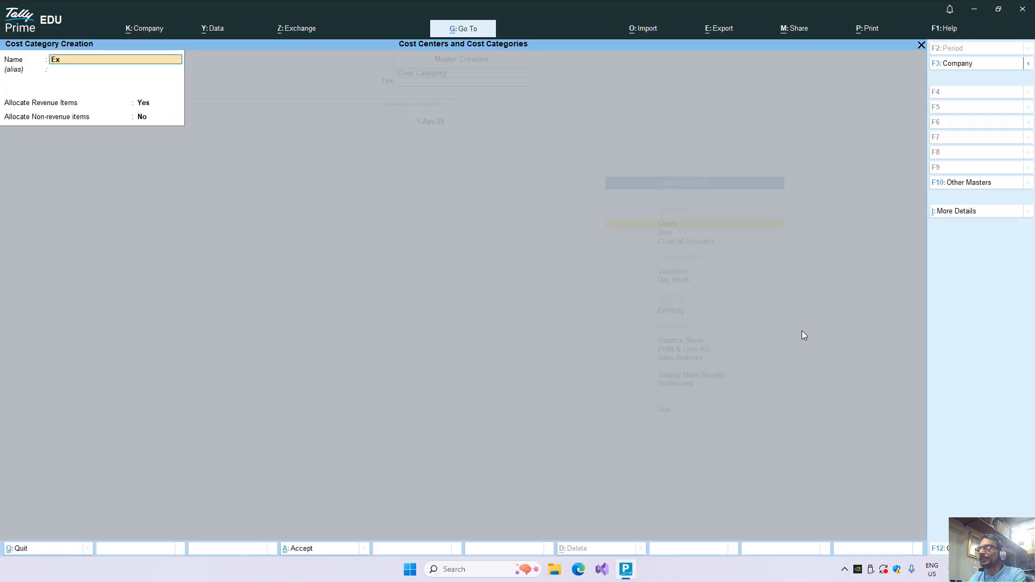
text(penses Typ)
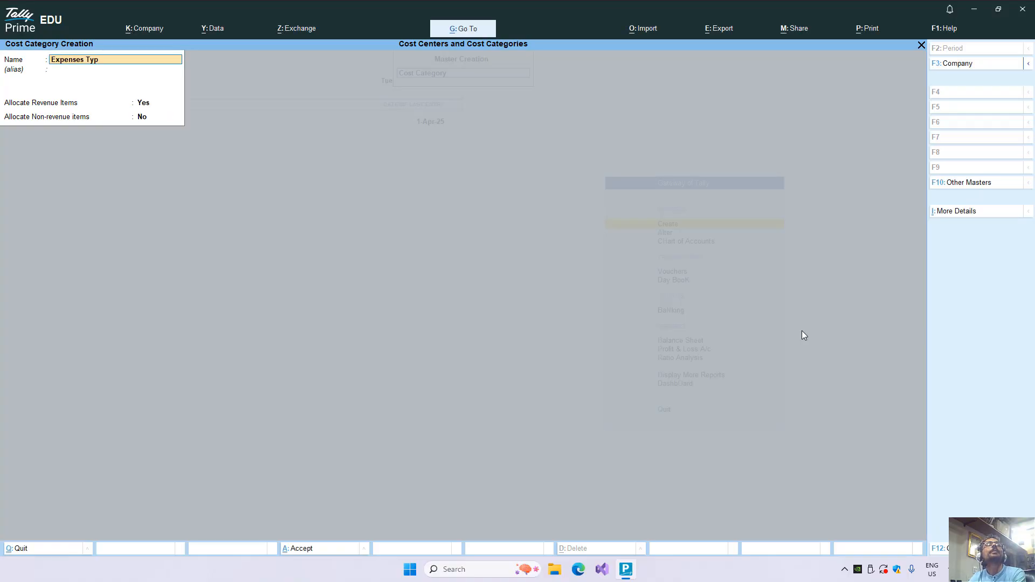
text(e)
key(Return)
key(Return)
key(Return)
key(Return)
key(Return)
Step: Leave cost category creation, start creating a cost centre and set its category to Family Member
key(Escape)
key(Return)
key(Down)
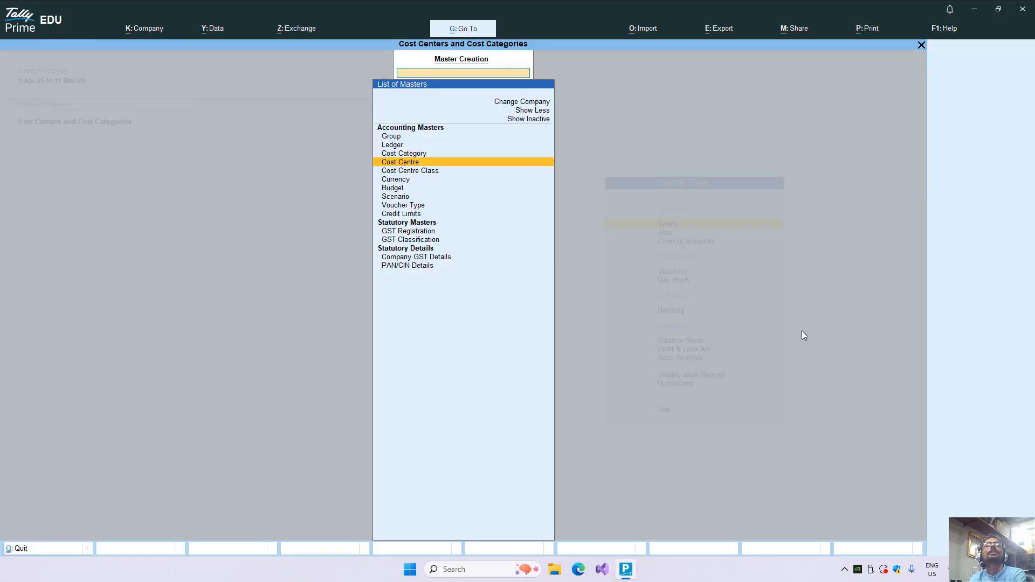
key(Return)
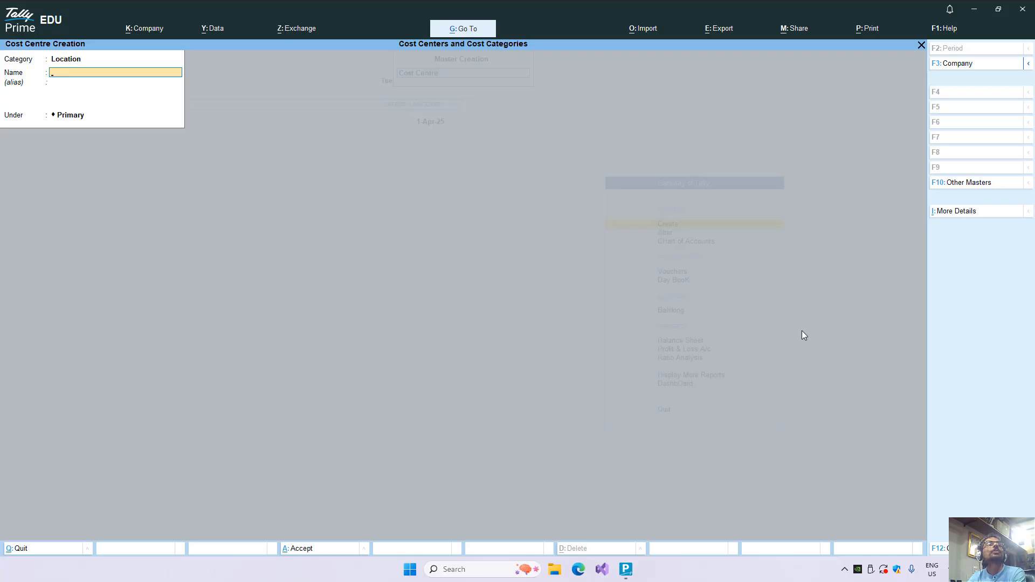
key(BackSpace)
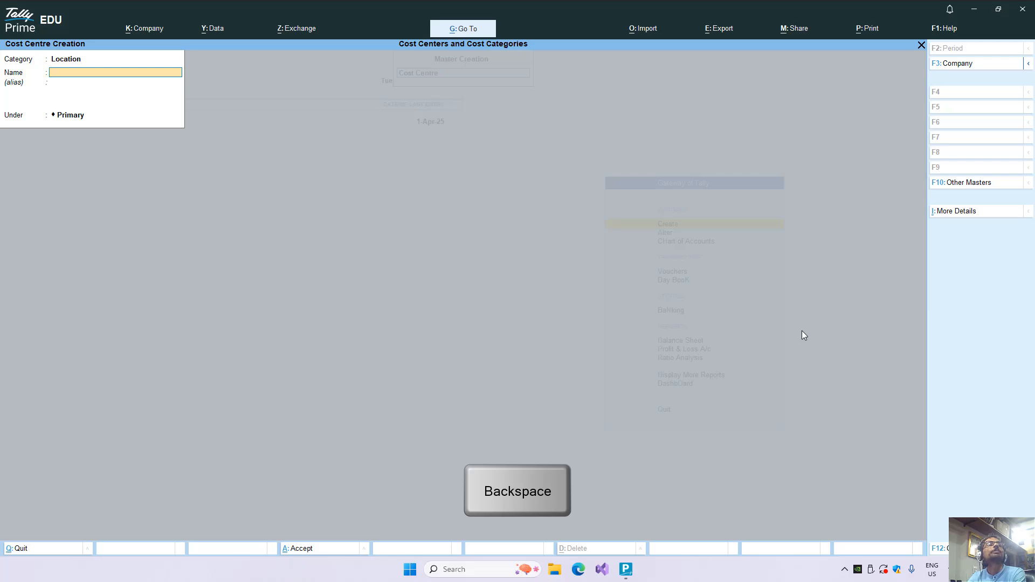
key(BackSpace)
key(BackSpace)
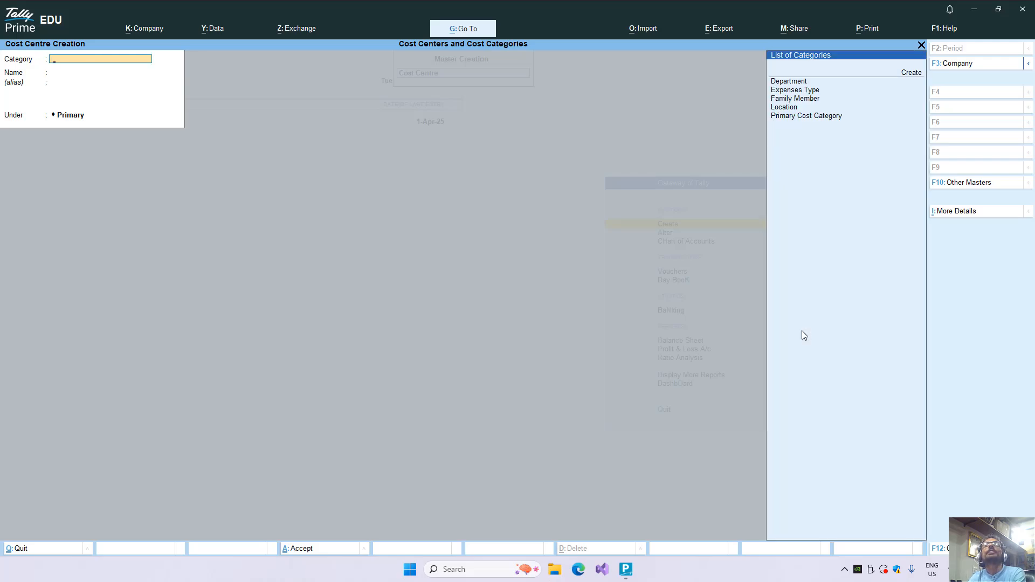
key(Down)
key(Down)
key(Return)
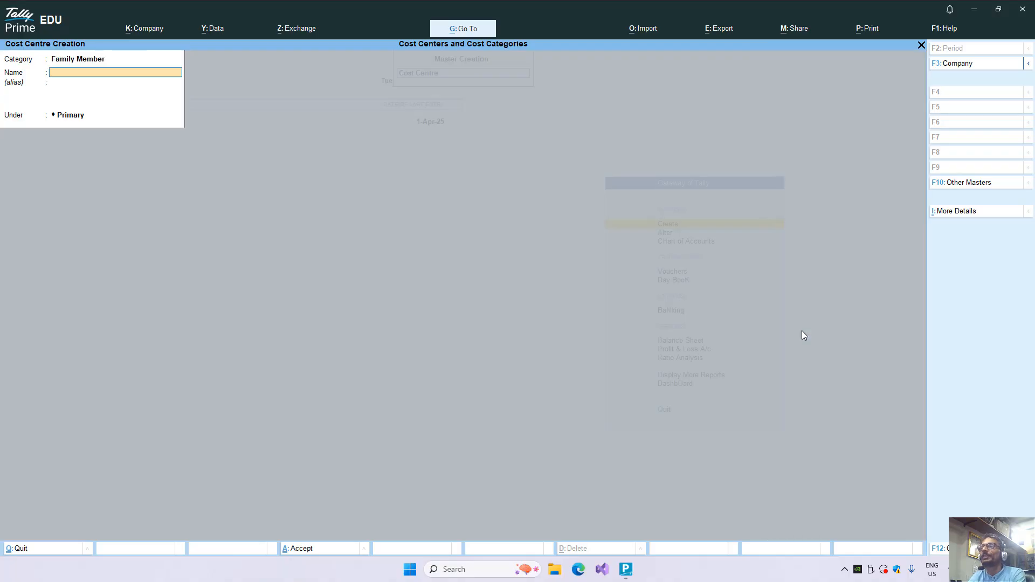
Step: Create the cost centre Self under Primary in the Family Member category
text(Se)
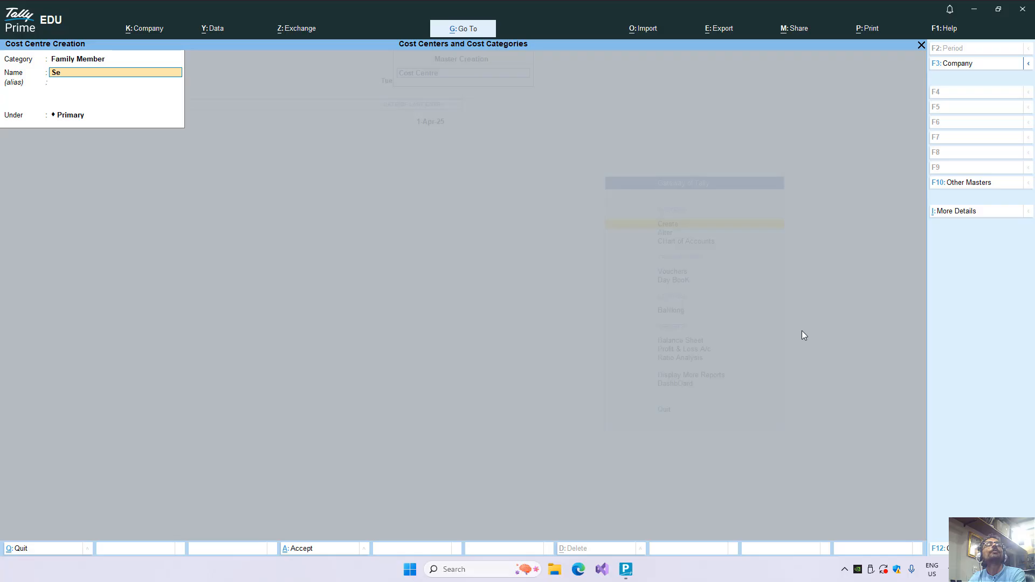
text(lf)
key(Return)
key(Return)
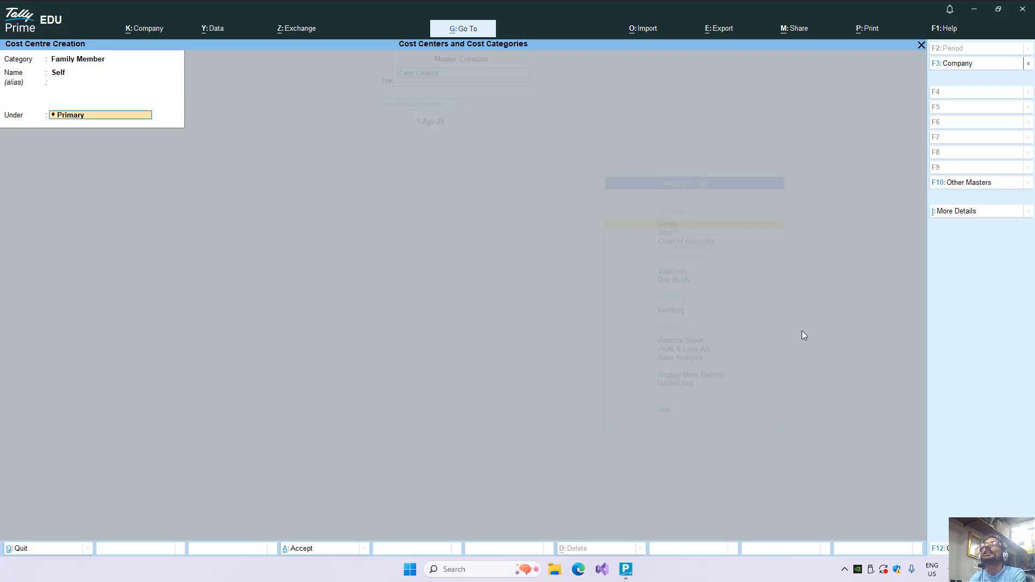
key(Return)
Step: Create the cost centre Spouse under Primary in the Family Member category
text(Spi)
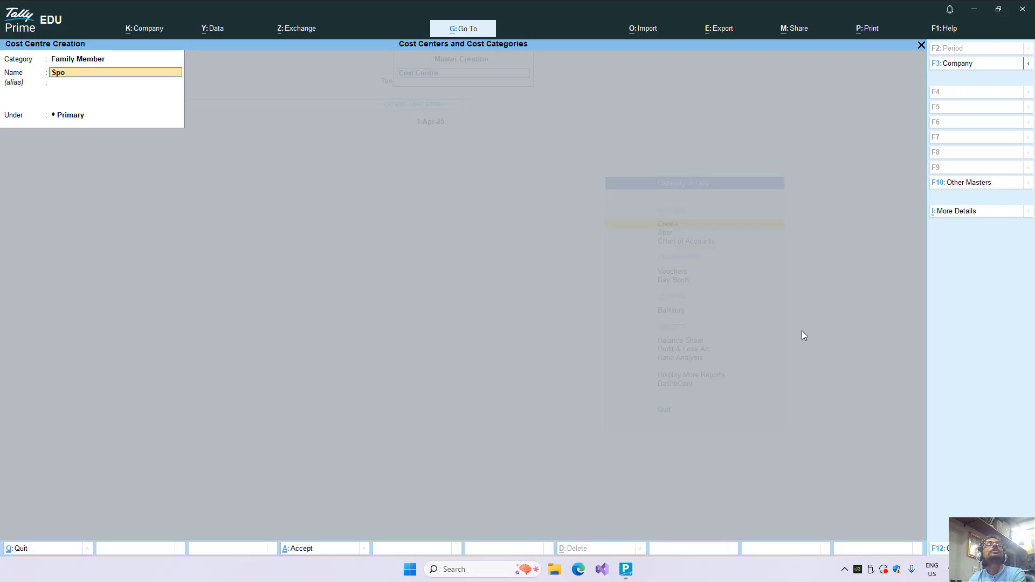
text(use)
key(Return)
key(Return)
key(Return)
Step: Create the cost centre Children under Primary in the Family Member category
text(Cj)
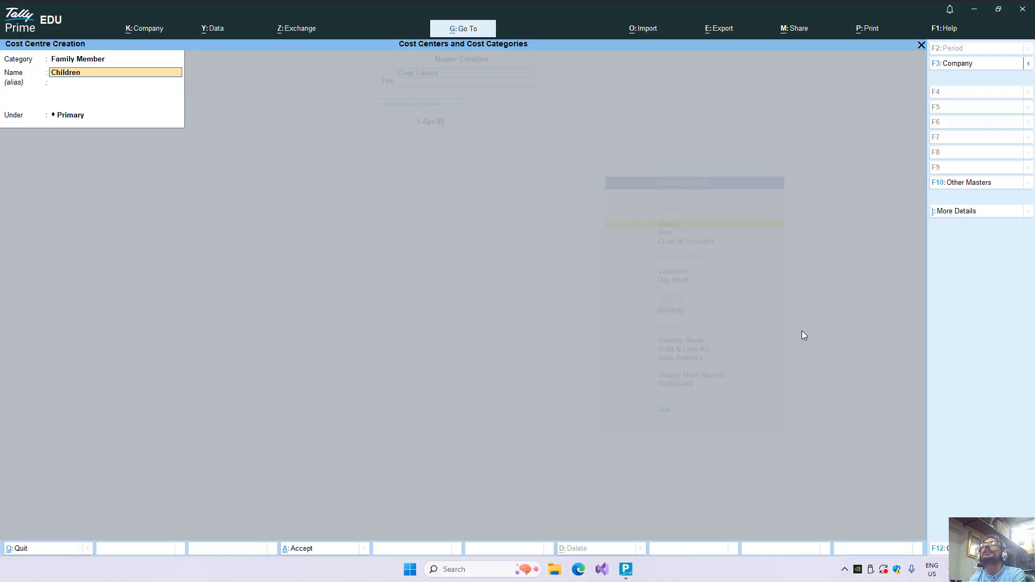
key(Return)
key(Return)
key(Return)
key(Return)
Step: Create the cost centre Parents under Primary in the Family Member category
text(P)
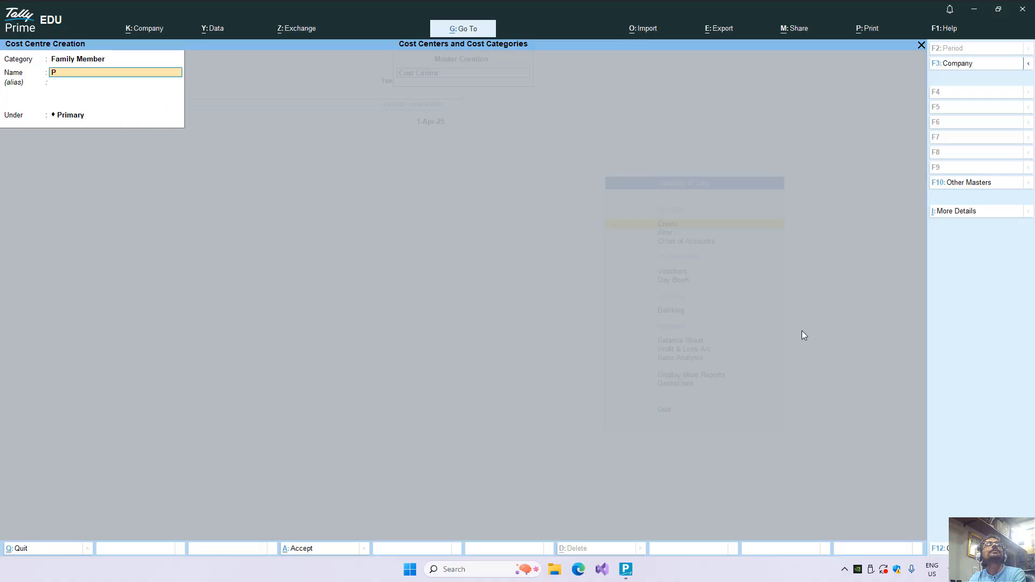
text(arents)
key(Return)
key(Return)
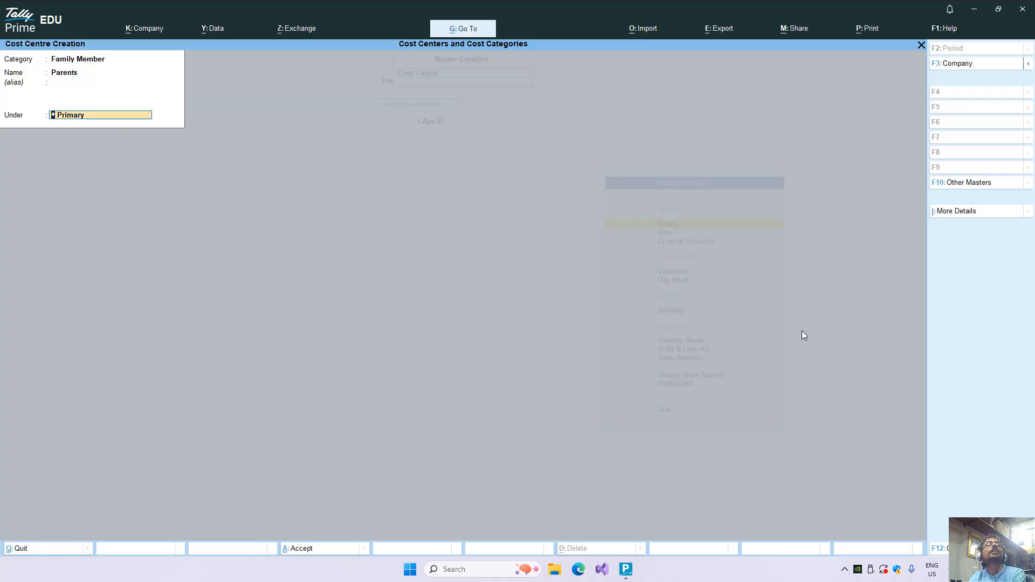
key(Return)
key(Return)
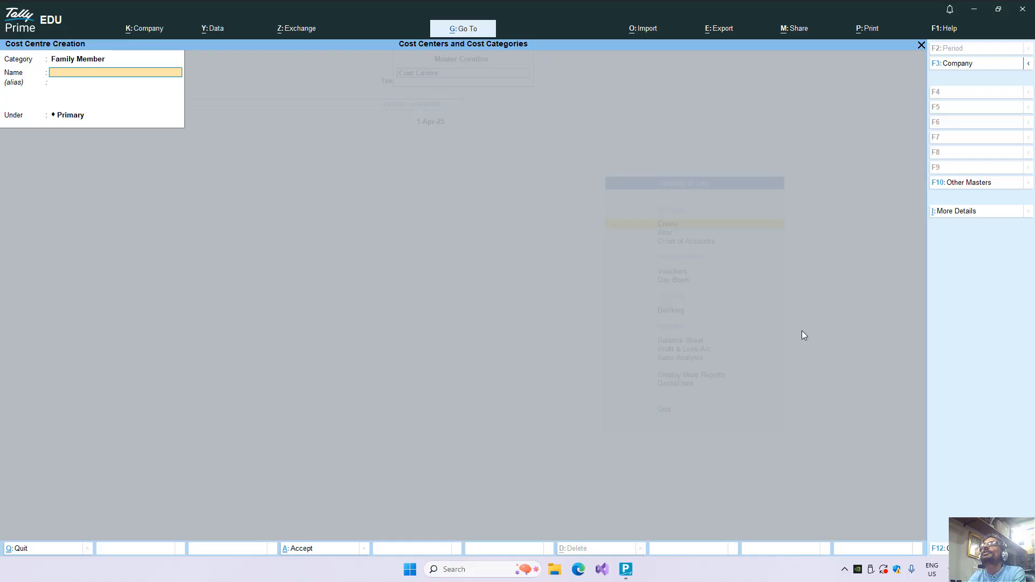
Step: Switch the category to Expenses Type and create the cost centre Grocery under Primary
key(BackSpace)
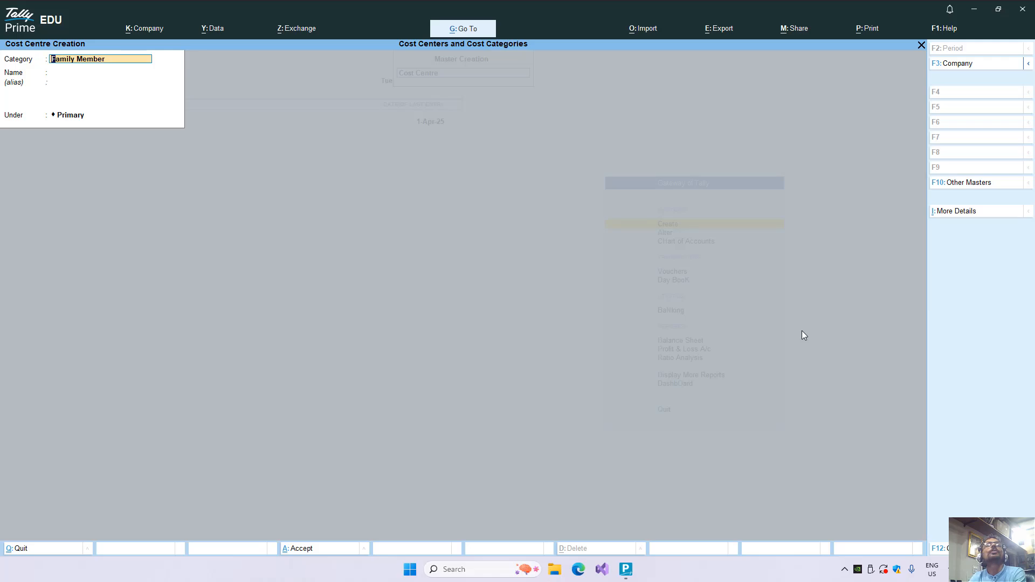
key(BackSpace)
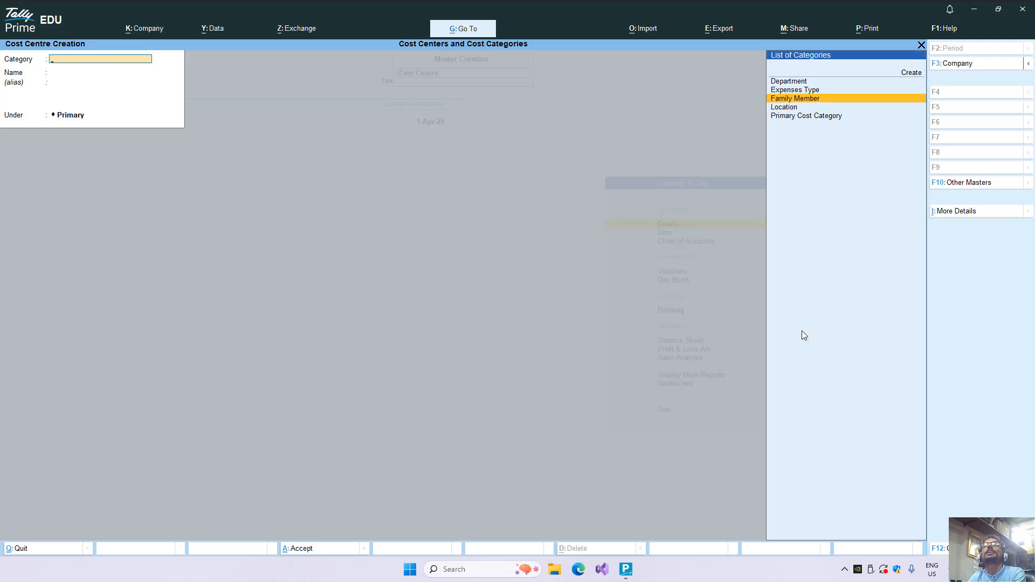
key(Up)
key(Return)
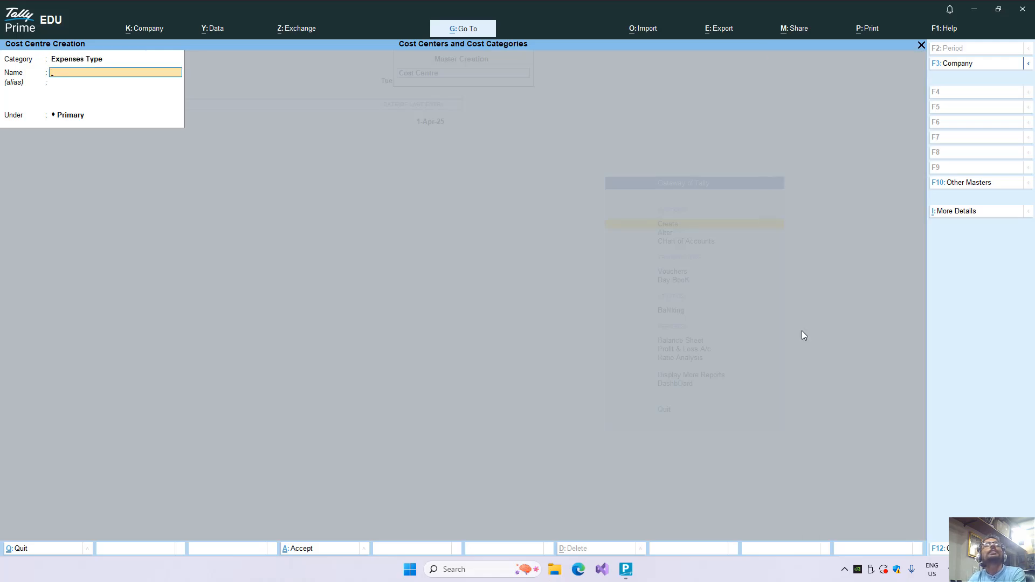
text(Grocery)
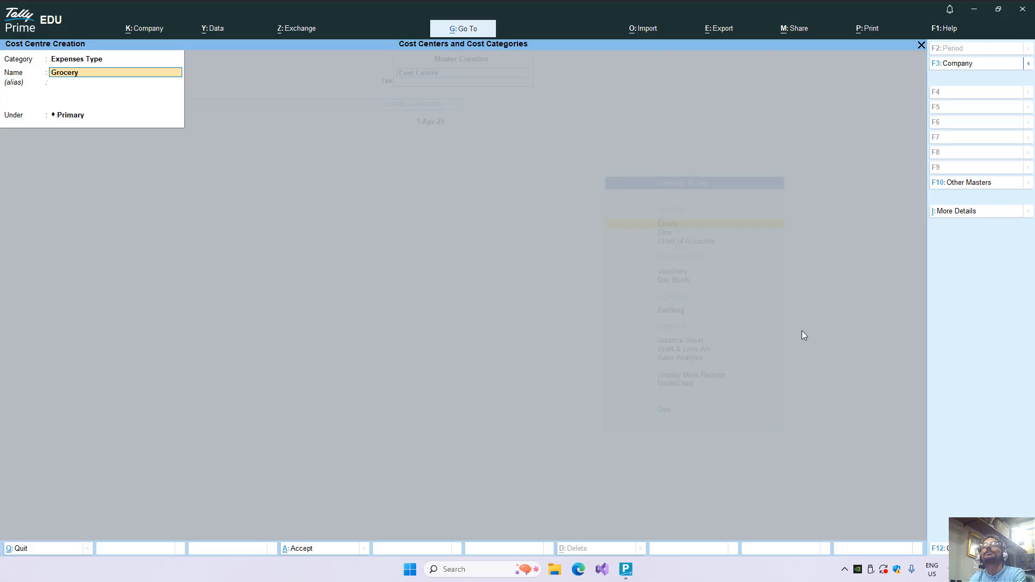
key(Return)
key(Return)
key(Return)
key(Return)
Step: Create the cost centre Rent under Primary in the Expenses Type category
text(Re)
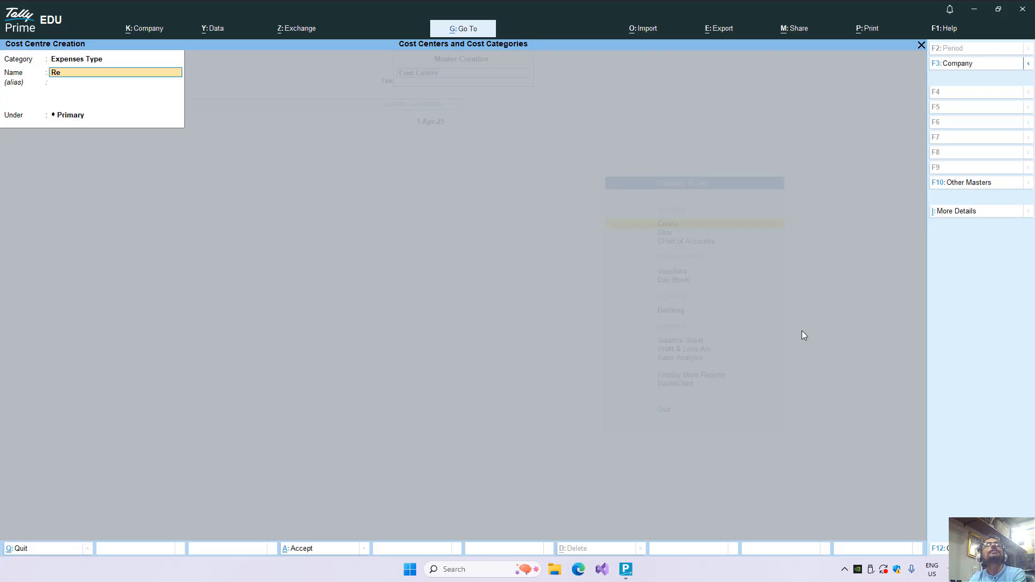
text(nt)
key(Return)
key(Return)
key(Return)
key(Return)
Step: Create the cost centre Utilities Bill under Primary in the Expenses Type category
text(Utio)
text(liti)
text(es Bi)
key(Return)
key(Return)
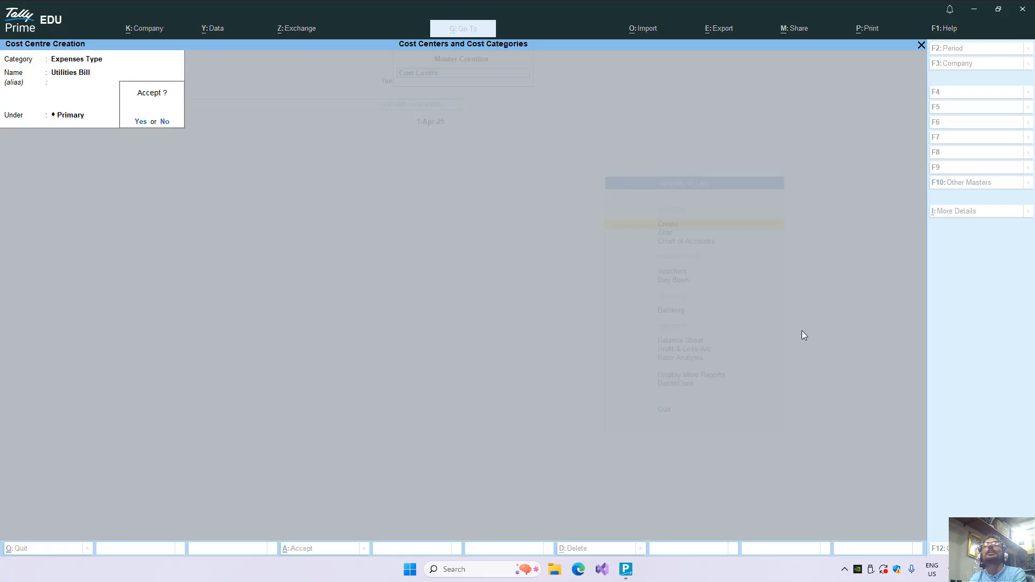
key(Return)
Step: Create the cost centre Education under Primary in the Expenses Type category
text(Education)
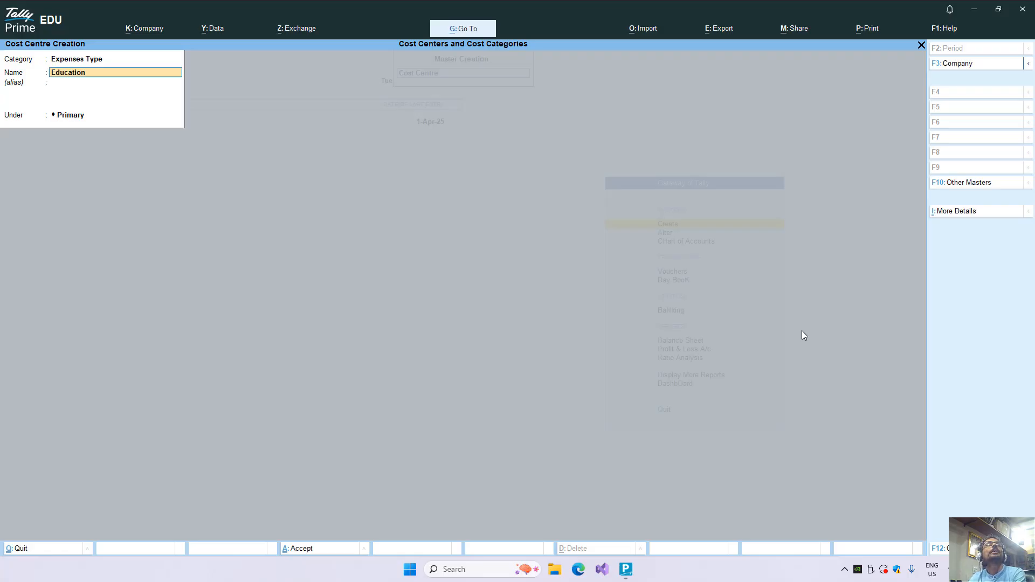
key(Return)
key(Return)
key(Return)
Step: Create the cost centre Medical under Primary in the Expenses Type category and return to the Gateway of Tally
text(Medical)
key(Return)
key(Return)
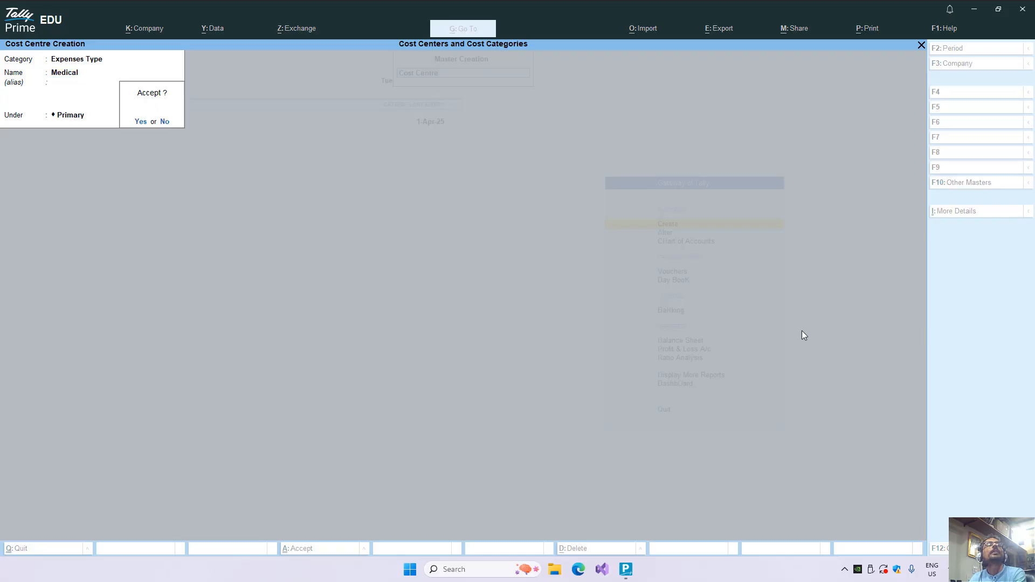
key(Return)
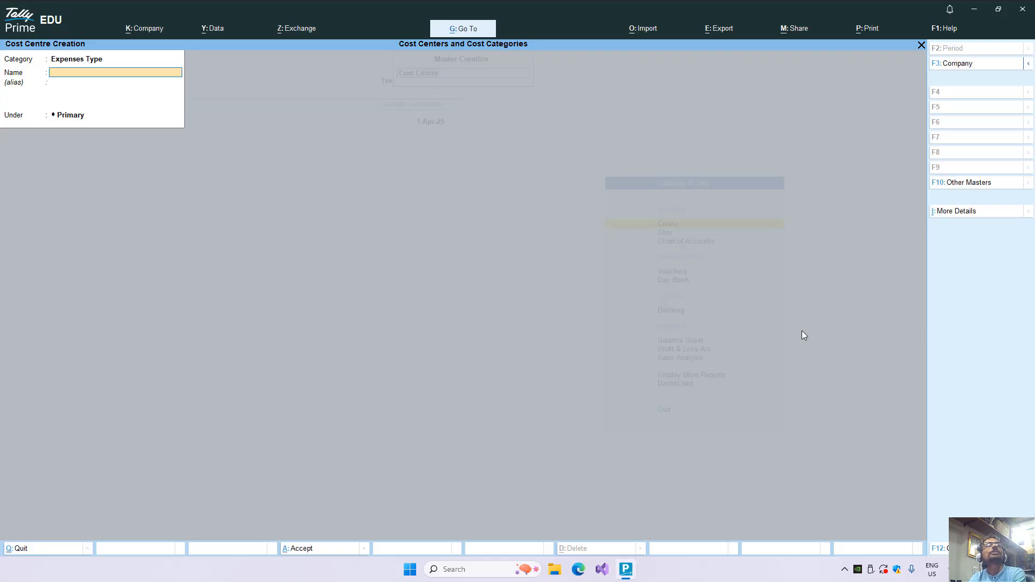
key(Escape)
key(Escape)
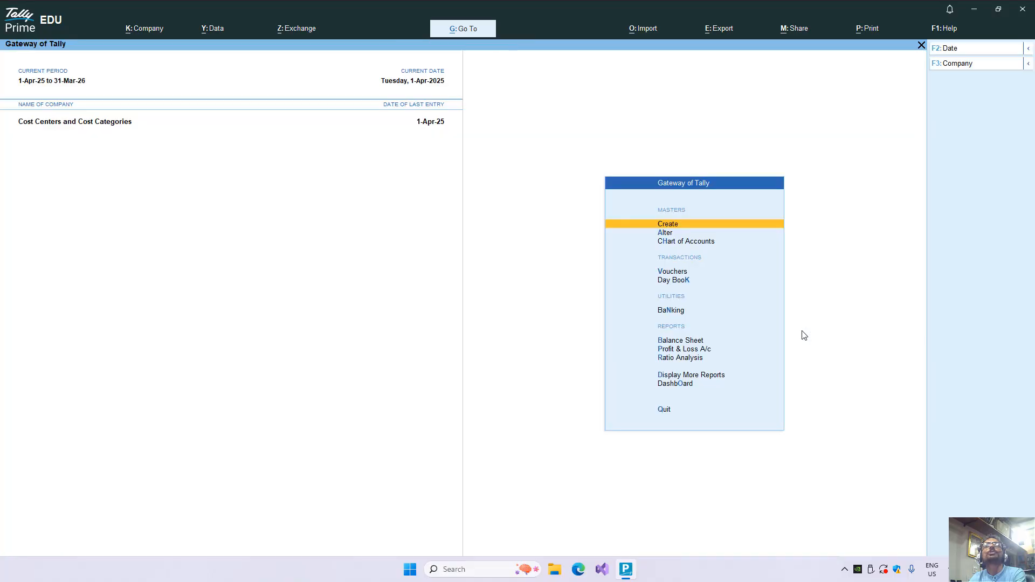
Step: Start a new payment voucher with Bank A/c as the paying account
key(Down)
key(Down)
key(Down)
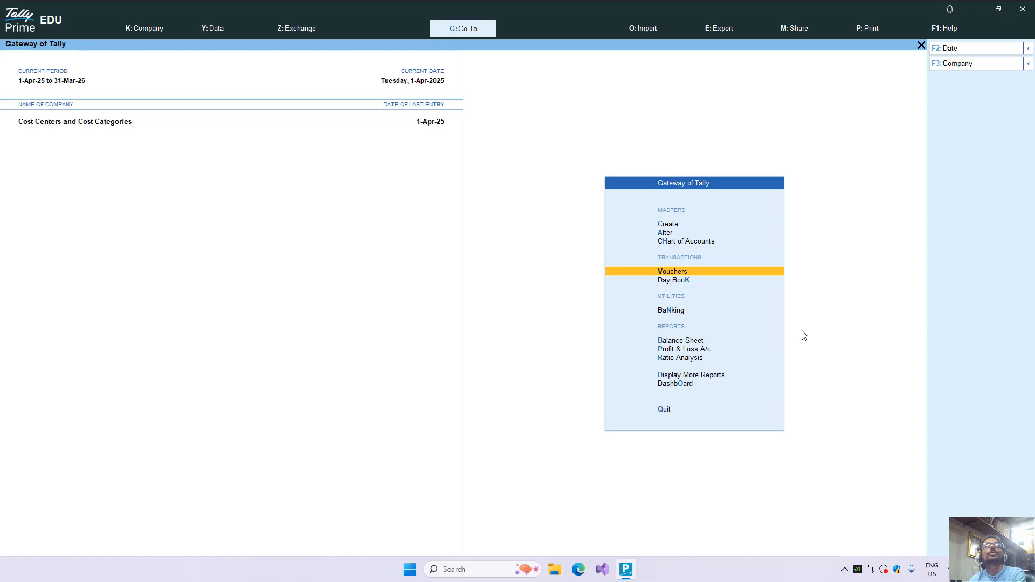
key(Return)
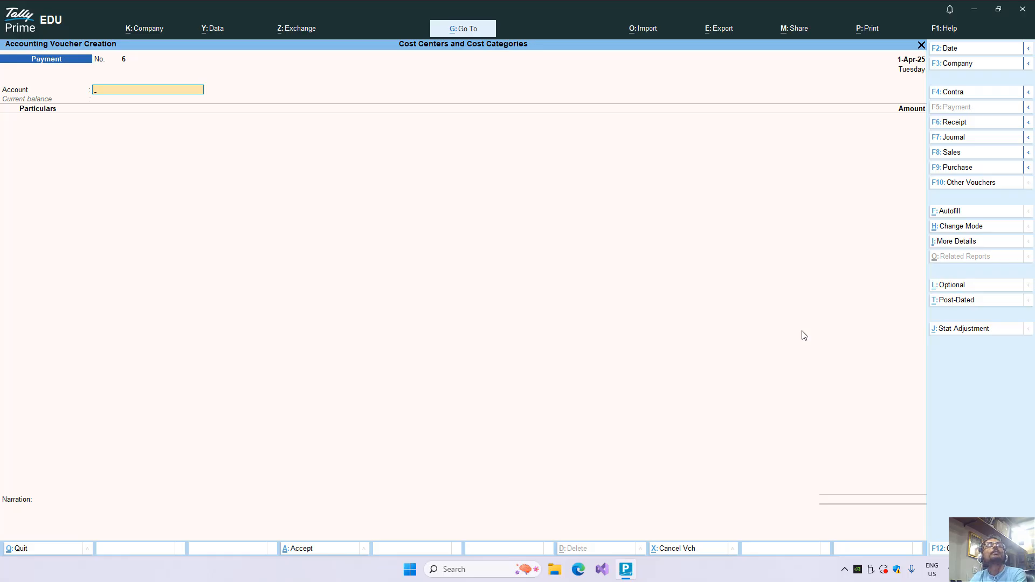
text(Bank)
key(Return)
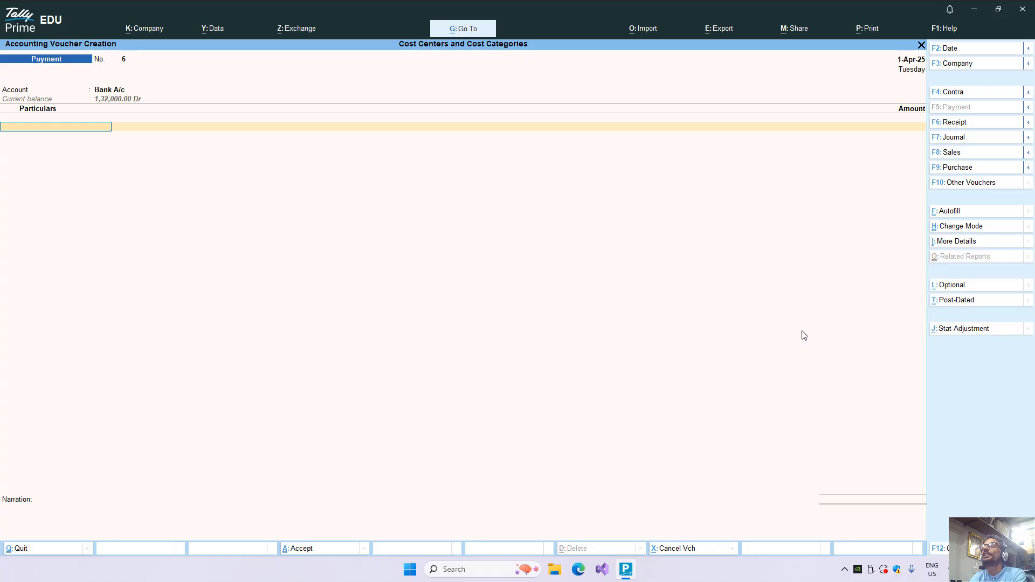
Step: Create a ledger named Drawing A/c under the Capital Account group from within the payment voucher
key(alt+c)
text(Drawin)
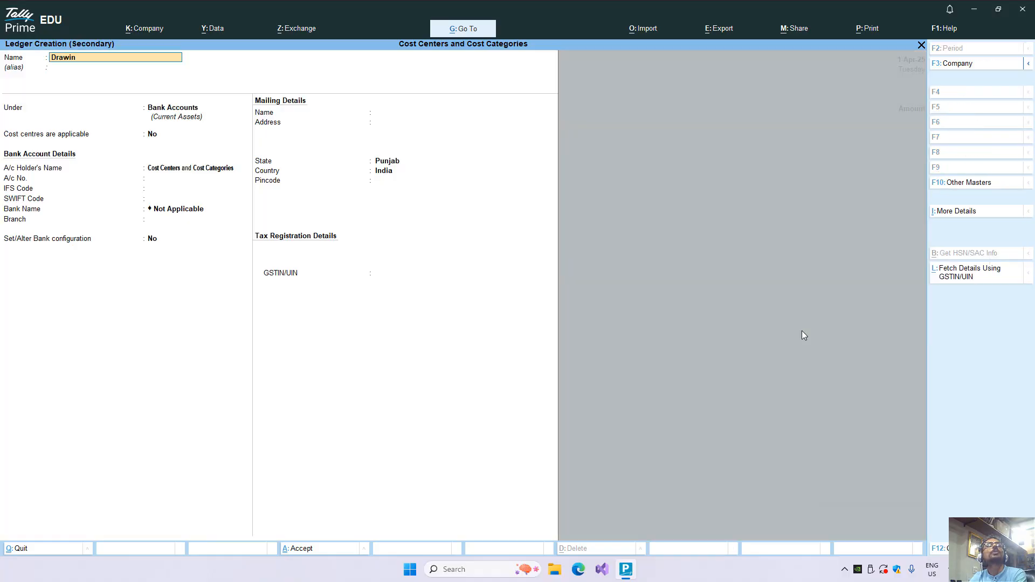
text(g A/c)
key(Return)
text(ca)
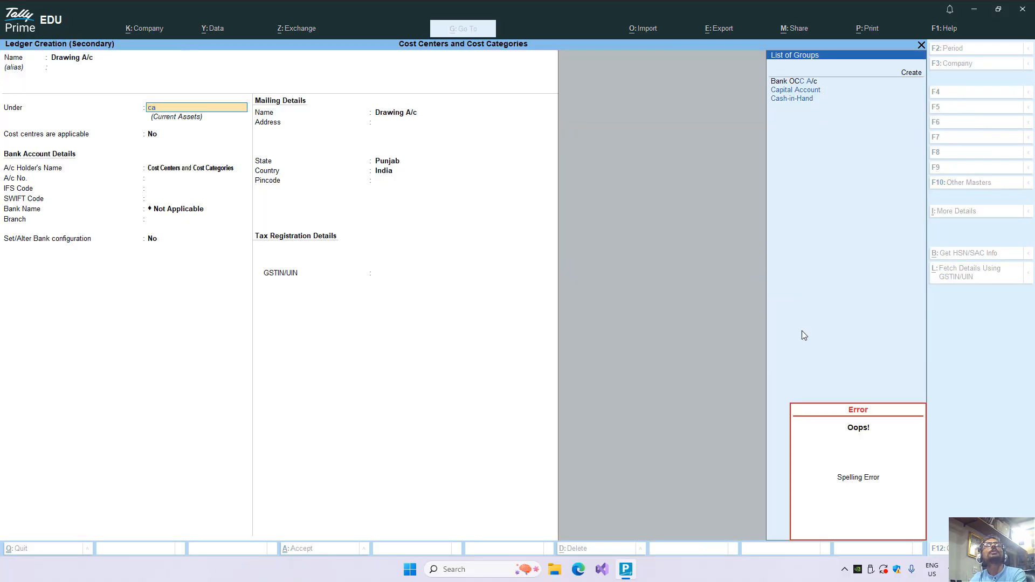
text(p)
key(Return)
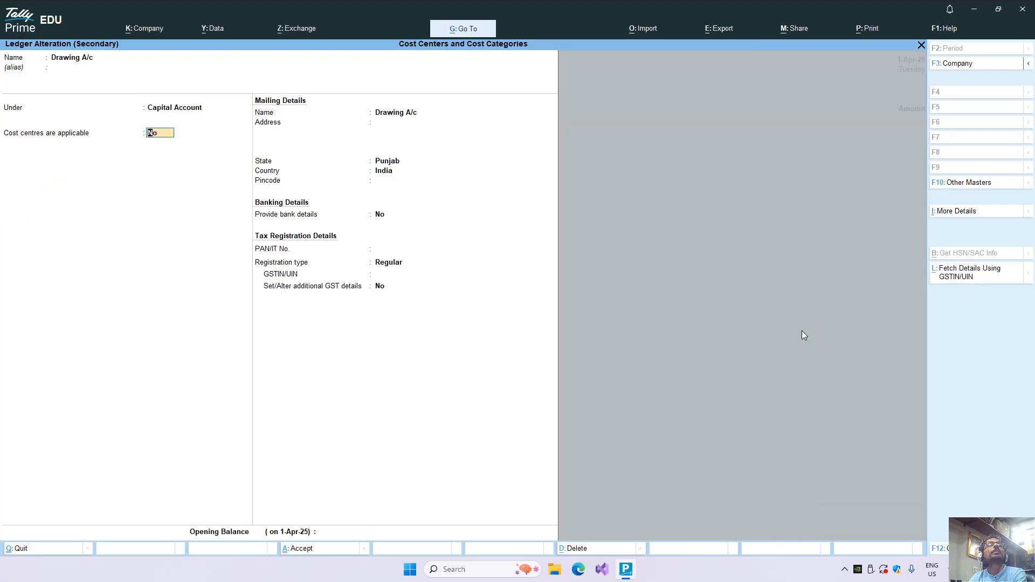
Step: Make cost centres applicable to the Drawing A/c ledger, save it, and enter 5,000 as its payment amount
text(ye)
key(Return)
key(Return)
key(Return)
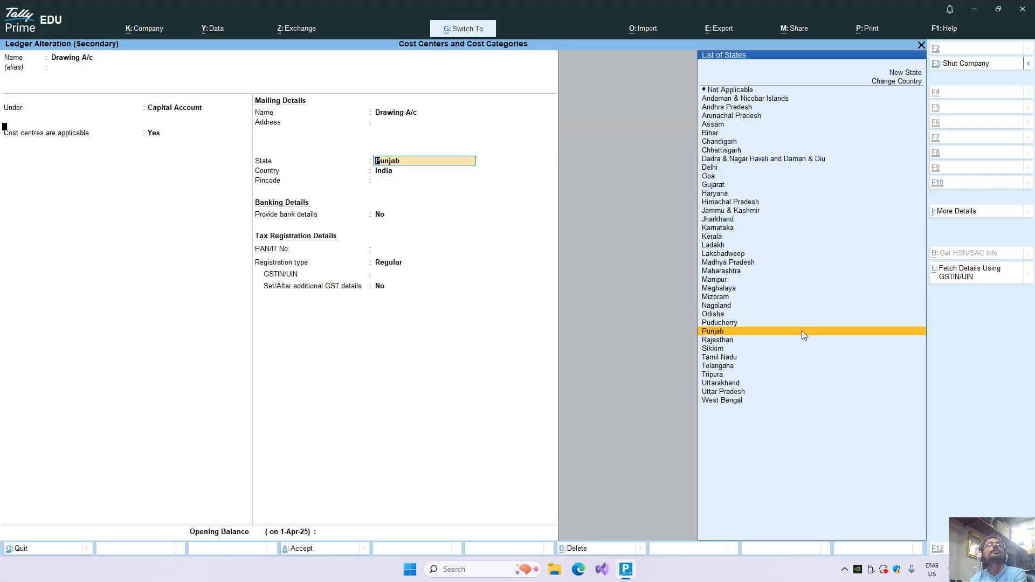
key(ctrl+a)
key(Return)
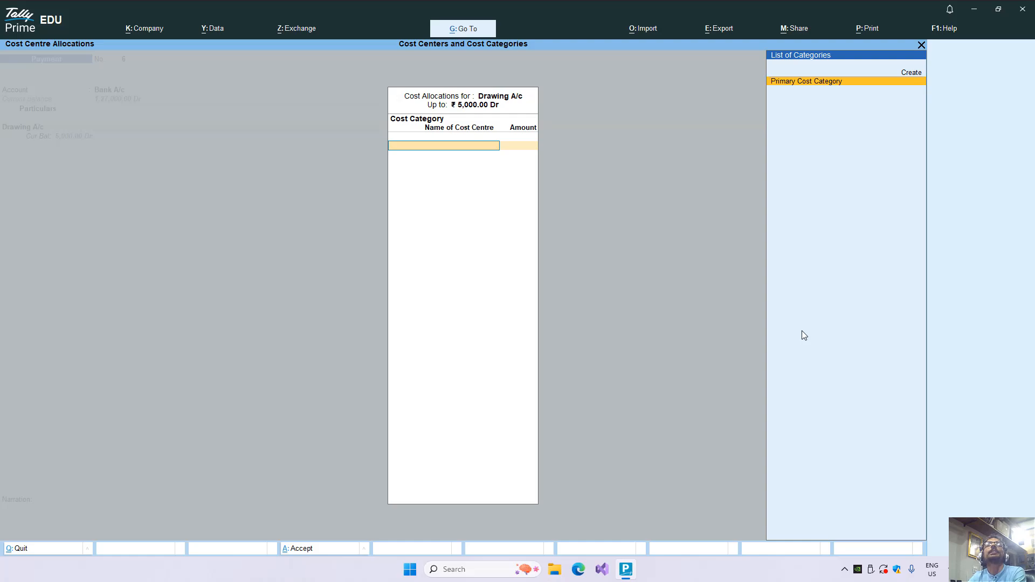
Step: Leave the cost allocation and reopen the Drawing A/c ledger to check its group and cost centre setting
key(Escape)
key(Return)
key(BackSpace)
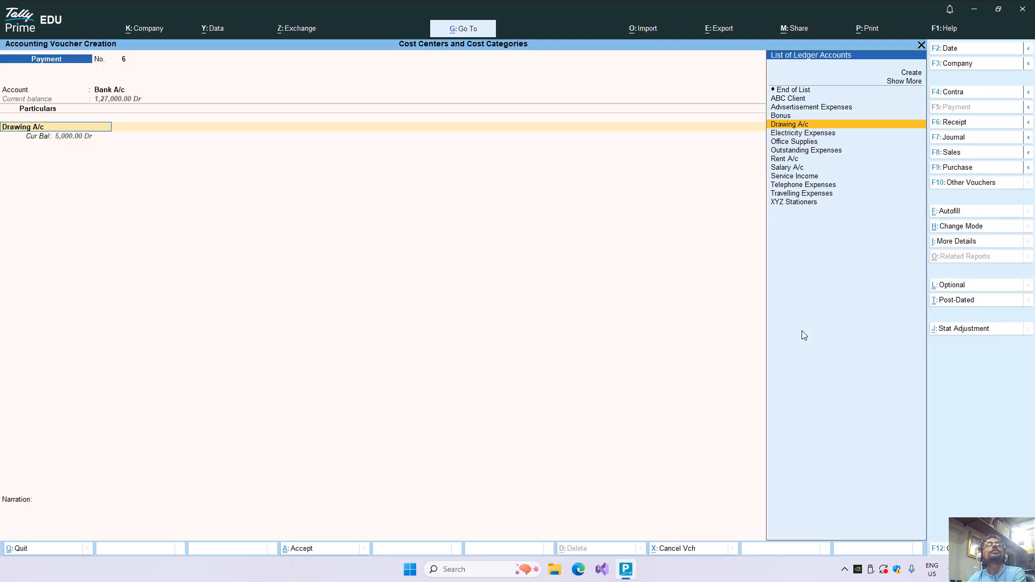
key(ctrl+Return)
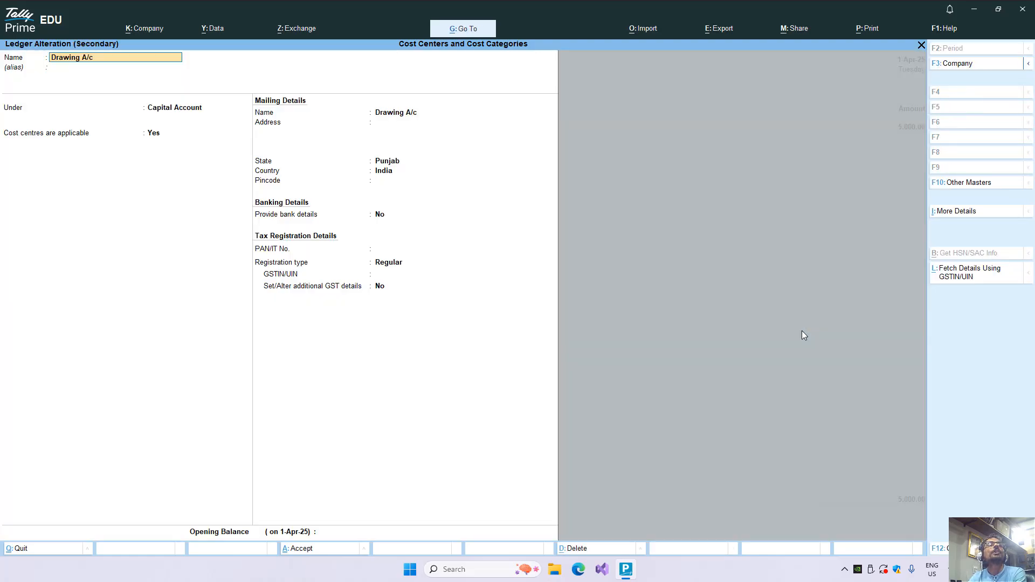
key(Return)
key(Return)
key(Return)
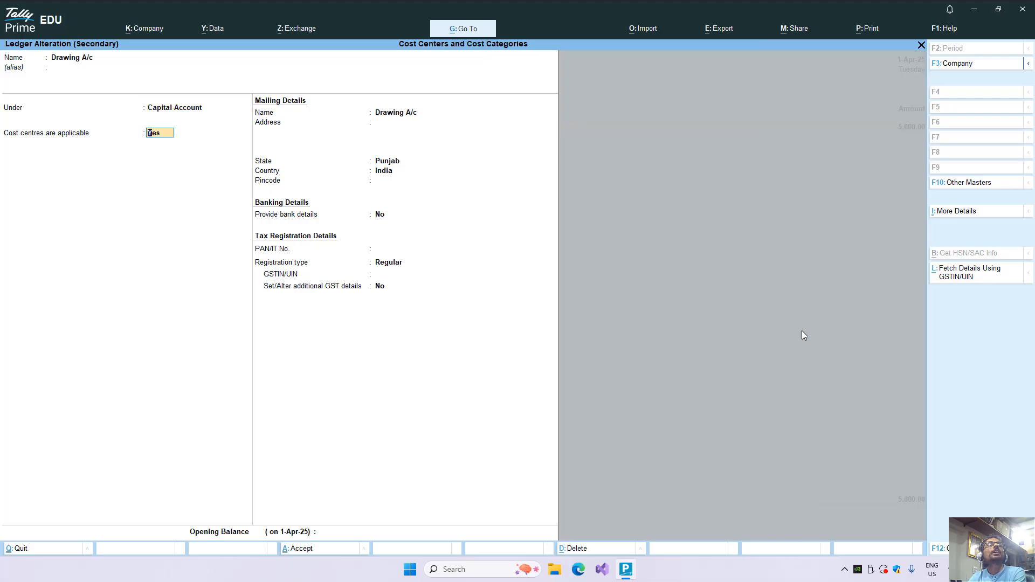
key(BackSpace)
key(Return)
key(BackSpace)
key(BackSpace)
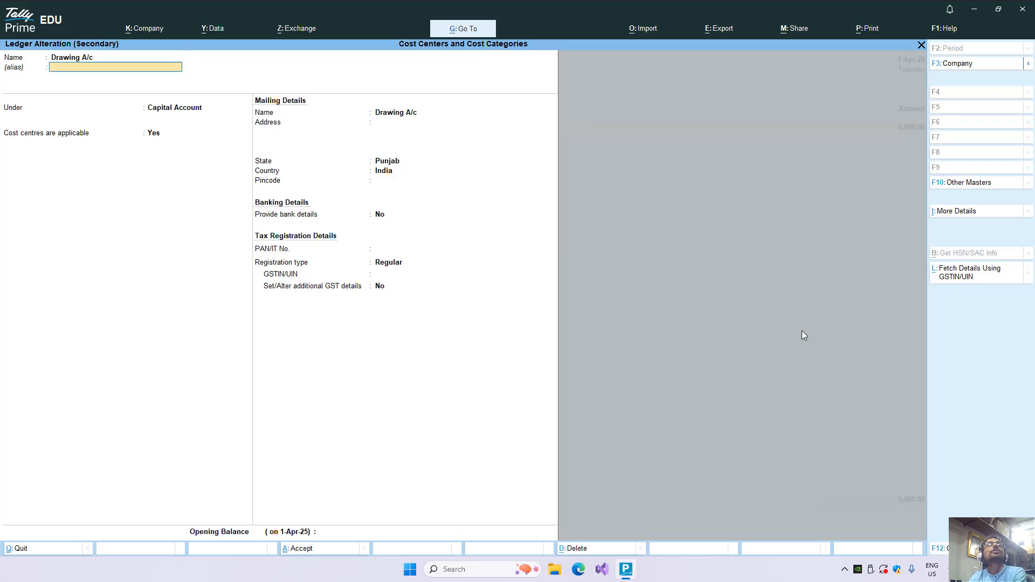
key(Return)
key(Return)
key(Return)
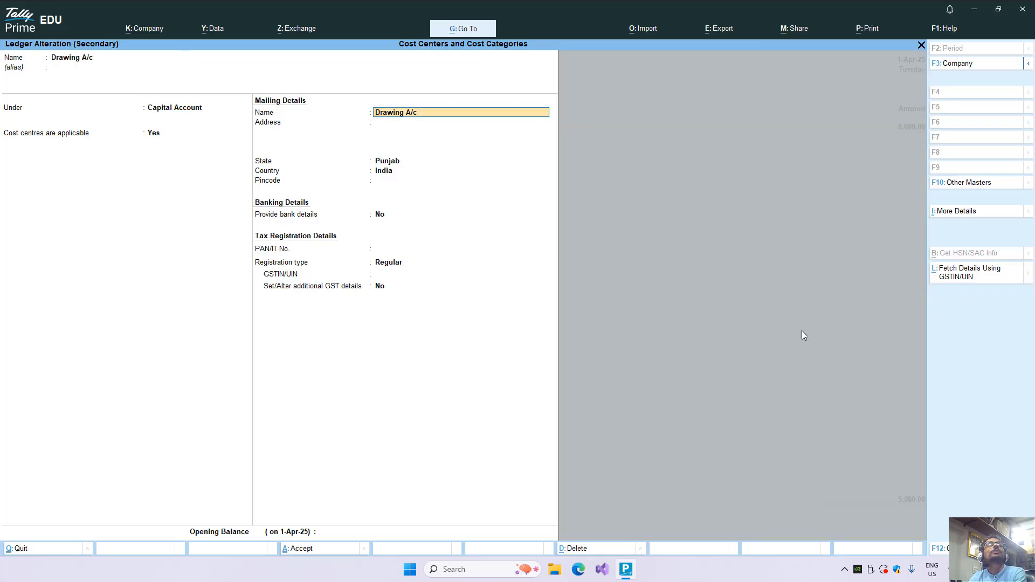
key(ctrl+a)
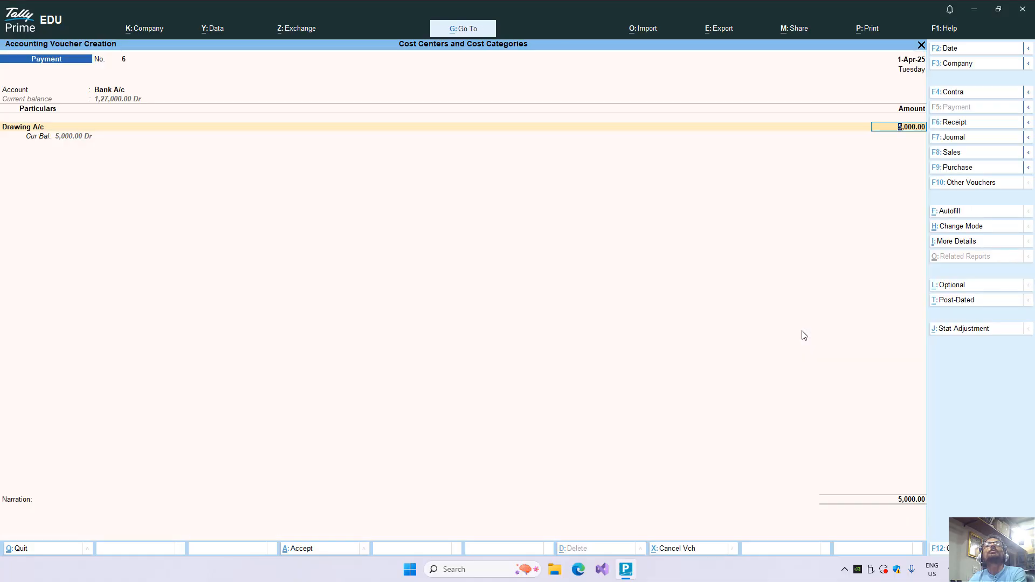
key(Return)
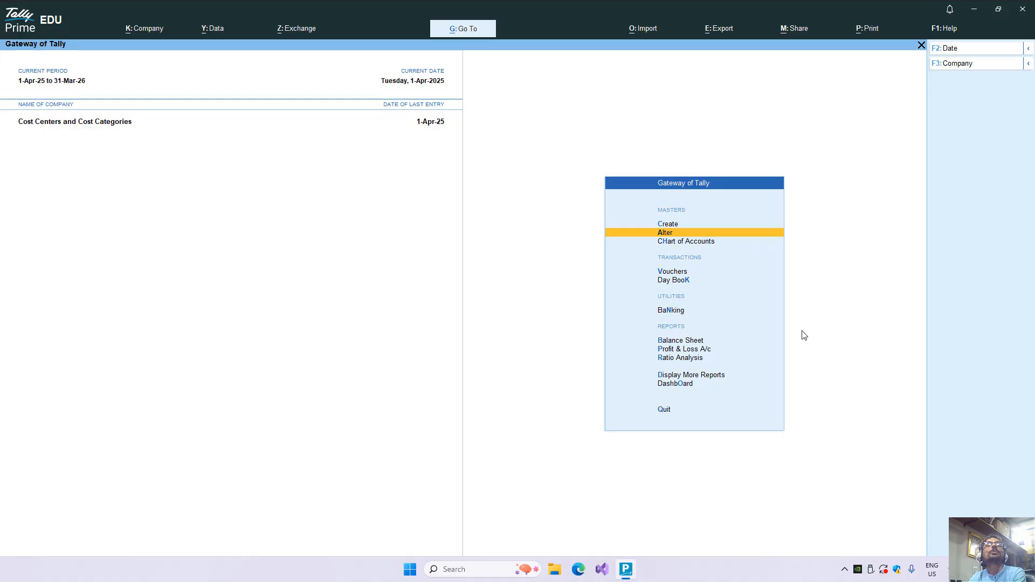
Step: Alter the Family Member cost category to allocate non-revenue items and save it
key(Return)
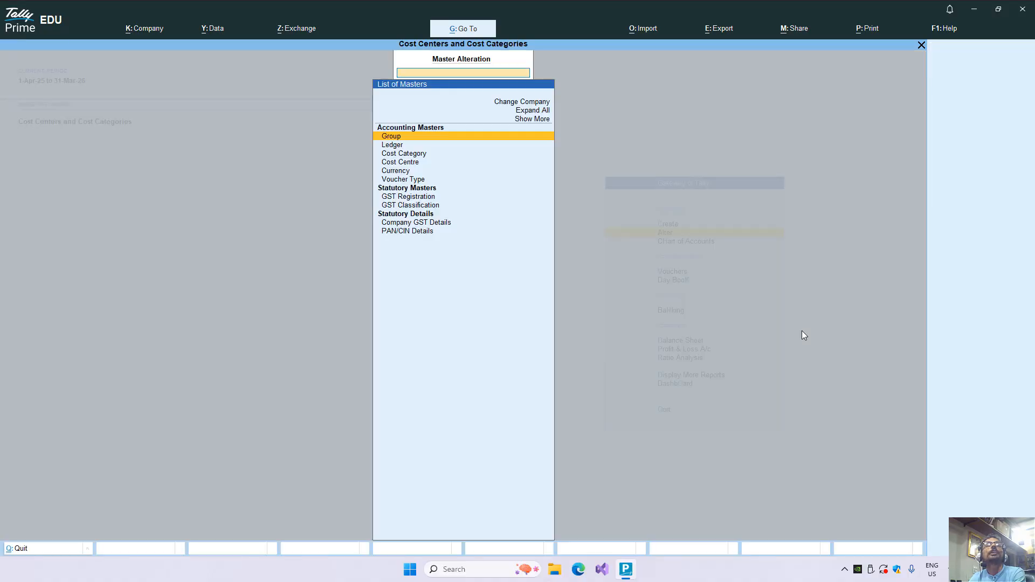
key(Down)
key(Down)
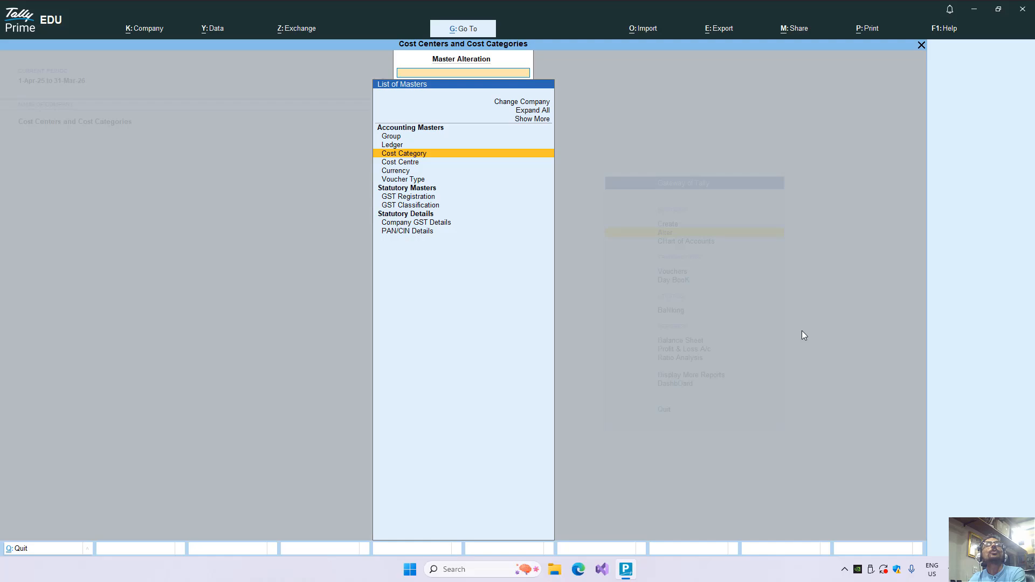
key(Return)
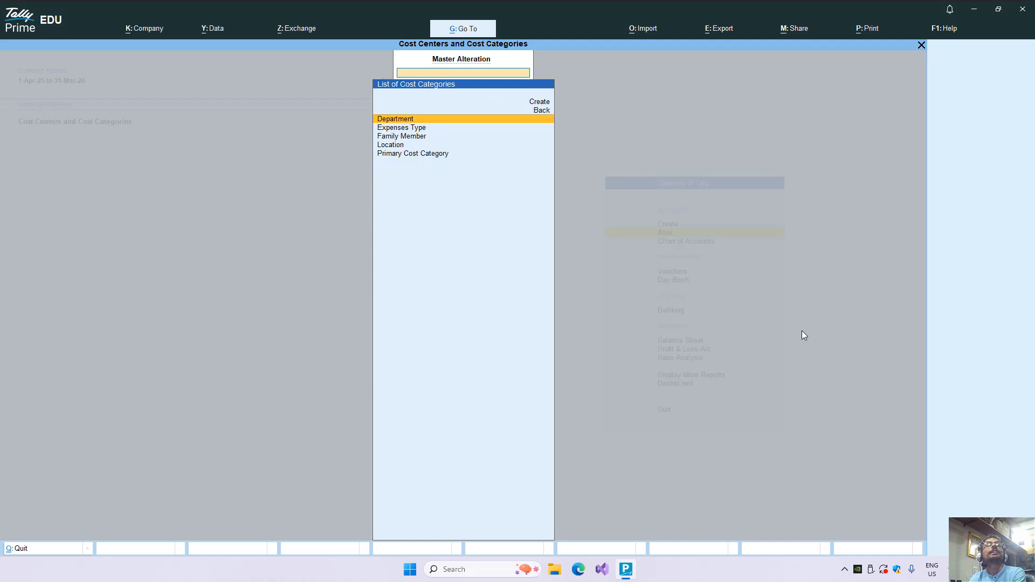
key(Down)
key(Down)
key(Return)
key(Return)
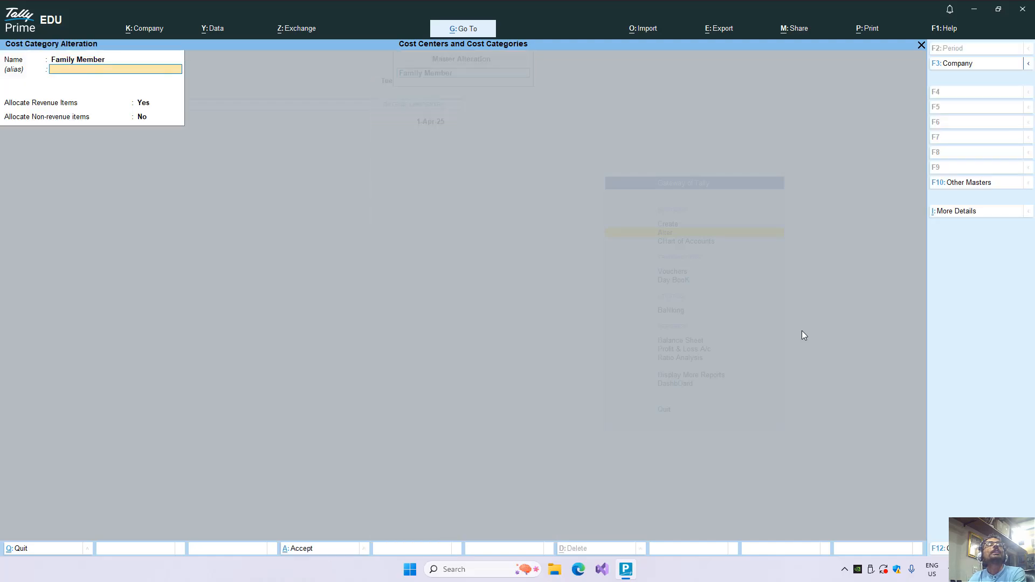
key(Return)
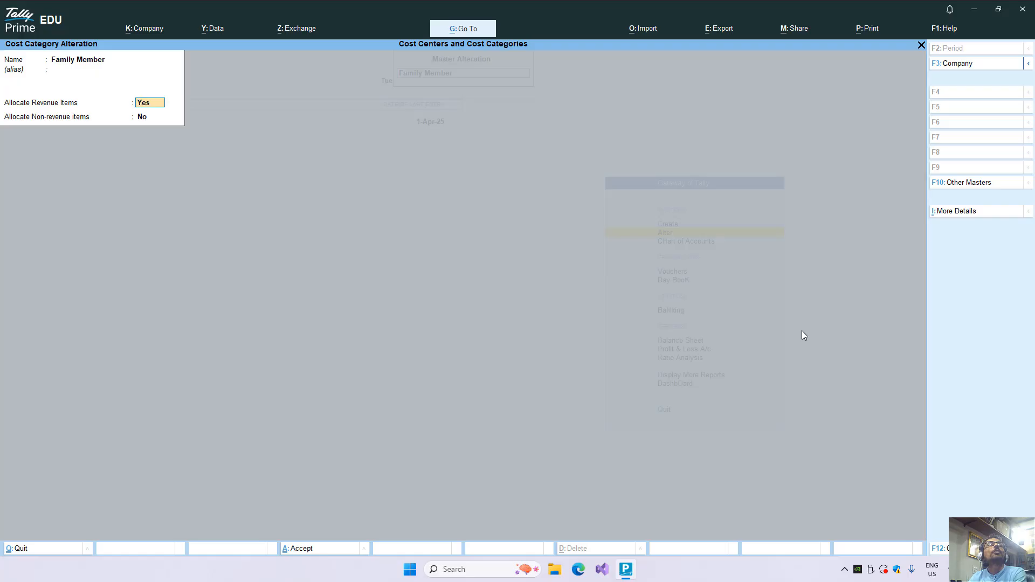
key(Return)
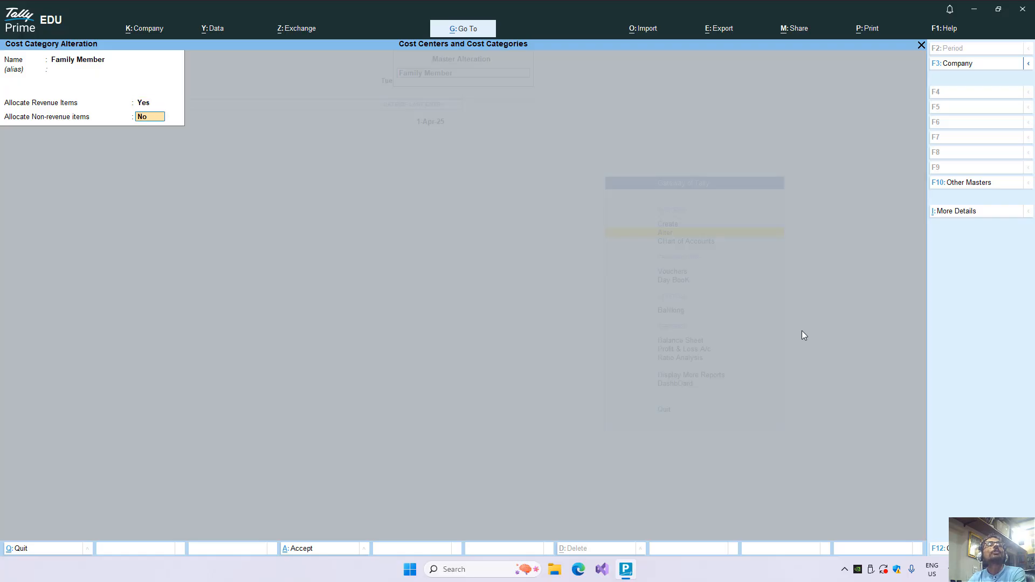
text(yes)
key(Return)
key(Return)
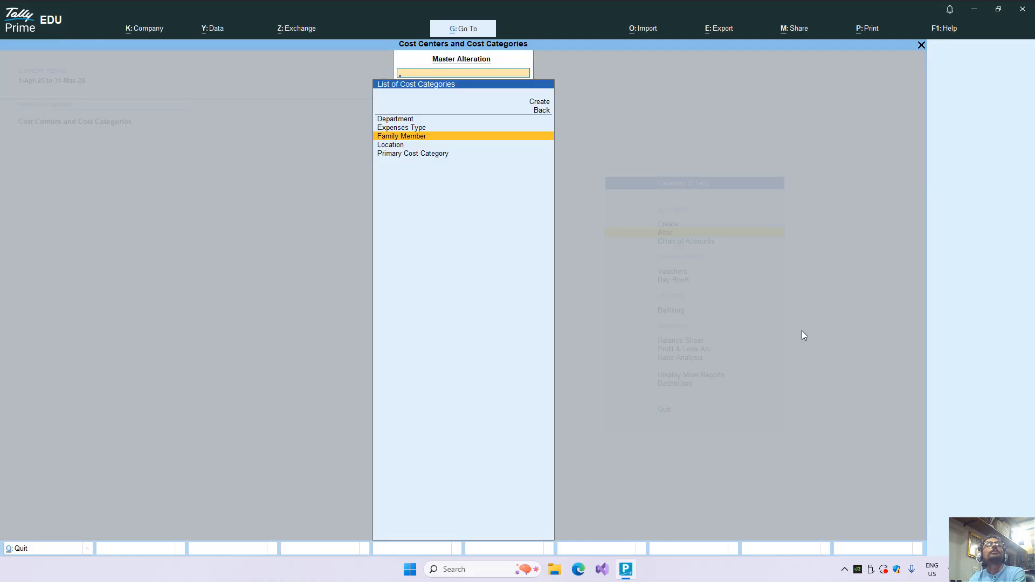
Step: Alter the Expenses Type cost category to allocate non-revenue items, save it, and return to the Gateway of Tally
key(Up)
key(Return)
key(Return)
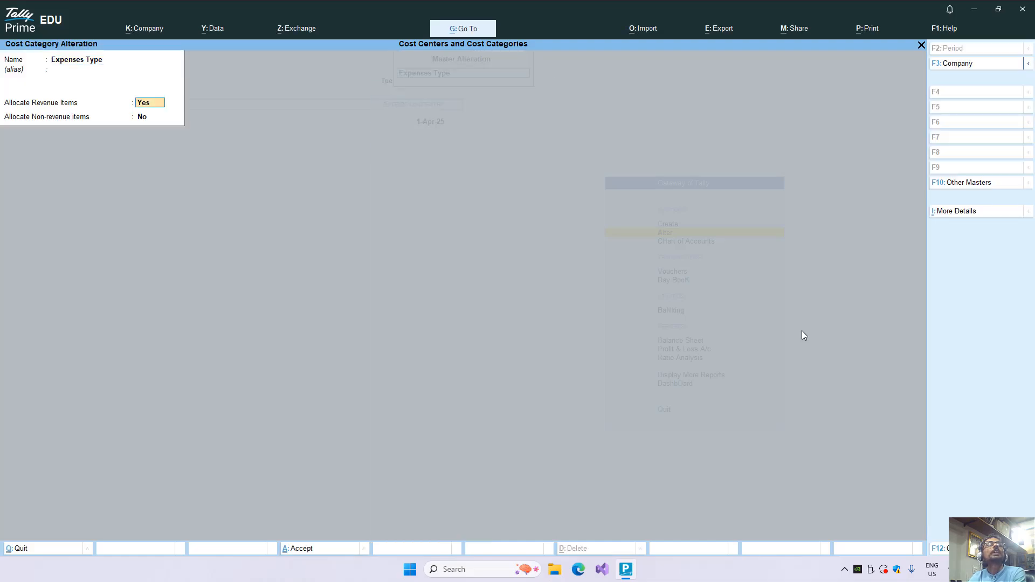
key(Return)
text(ye)
key(Return)
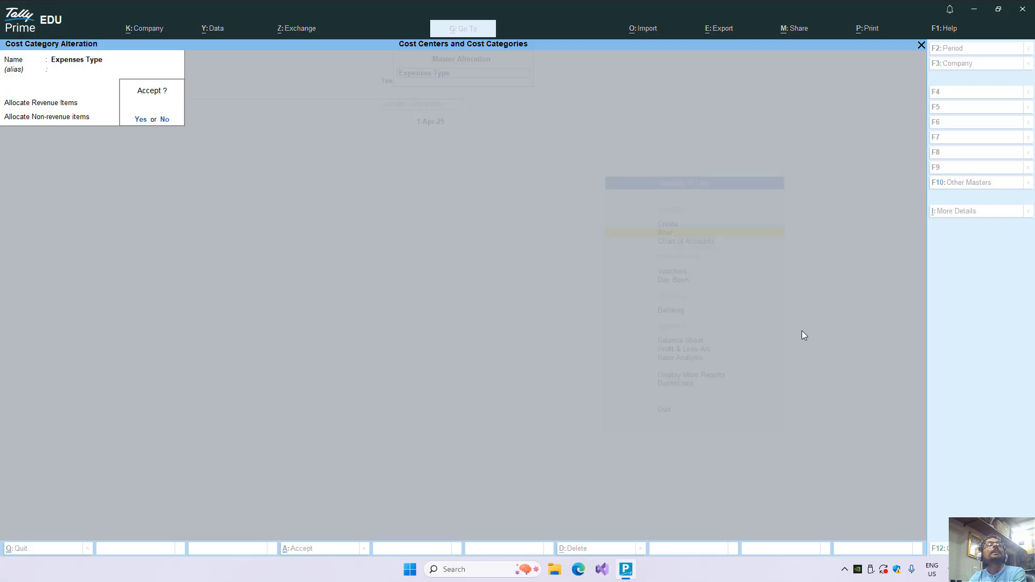
key(Return)
key(Escape)
key(Escape)
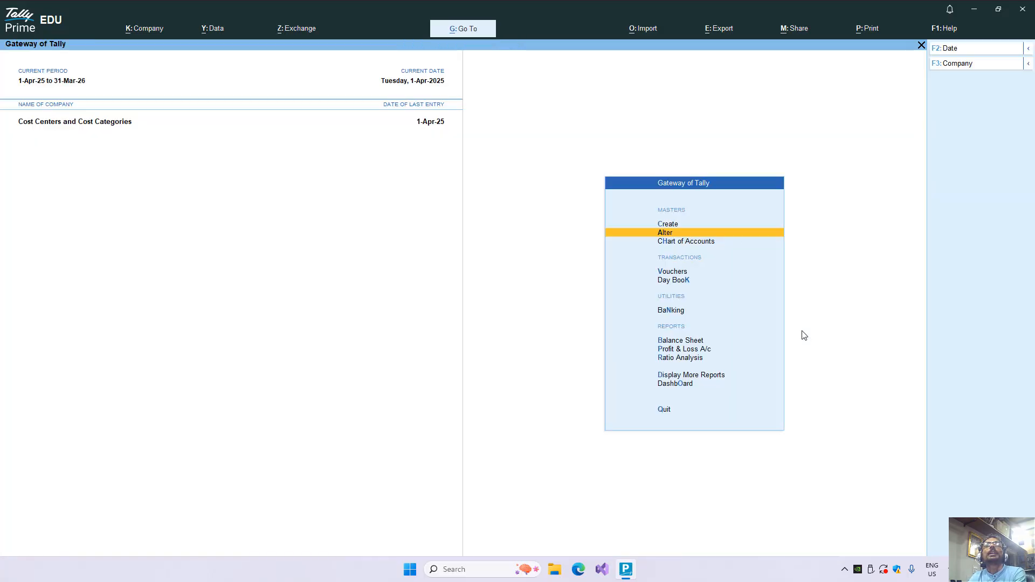
Step: Create a House Hold Expenses ledger under Indirect Expenses with cost centres applicable, and save it
key(Up)
key(Return)
key(Down)
key(Return)
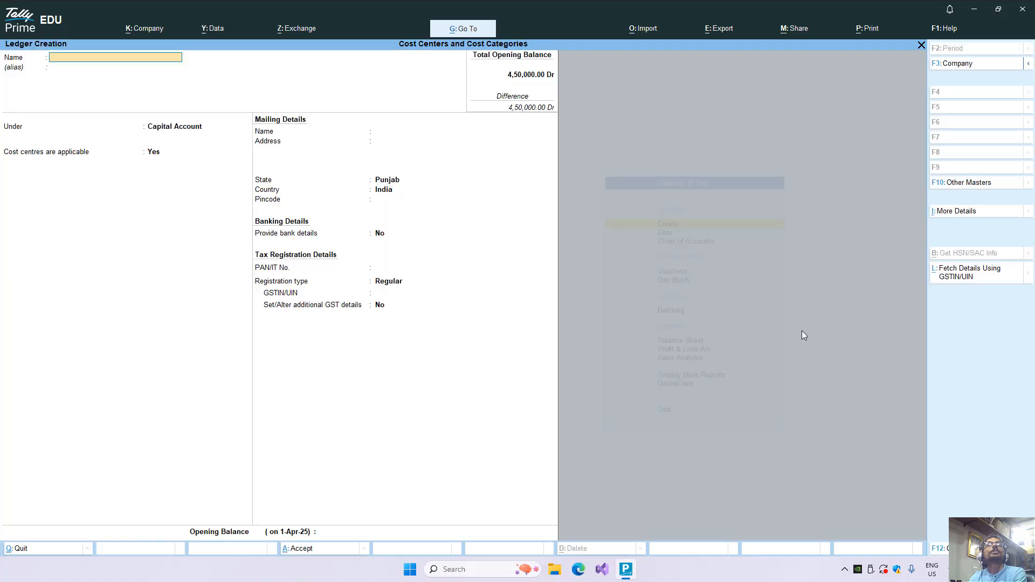
text(House Hold Expenses)
key(Return)
text(Exp)
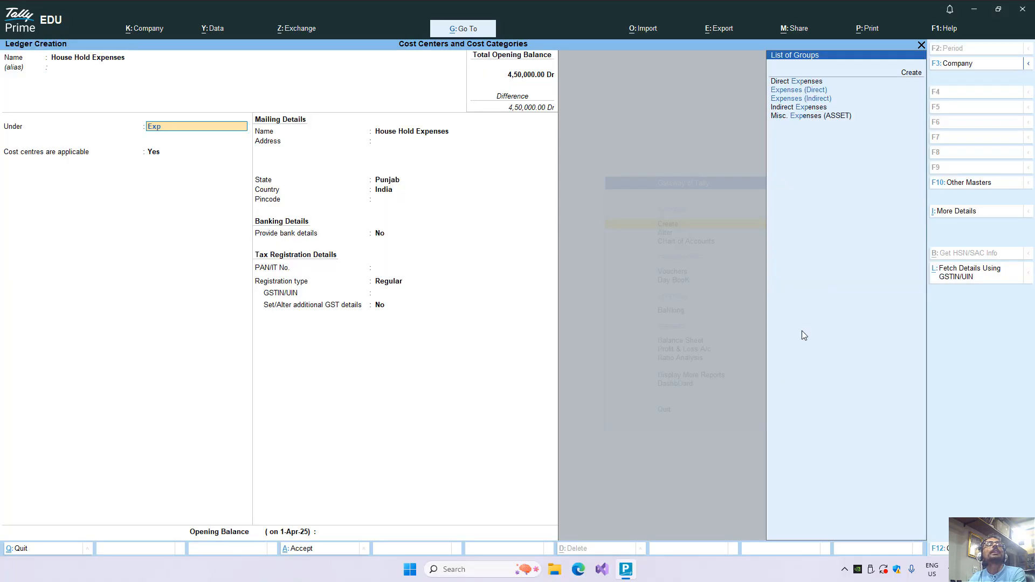
key(Down)
key(Down)
key(Return)
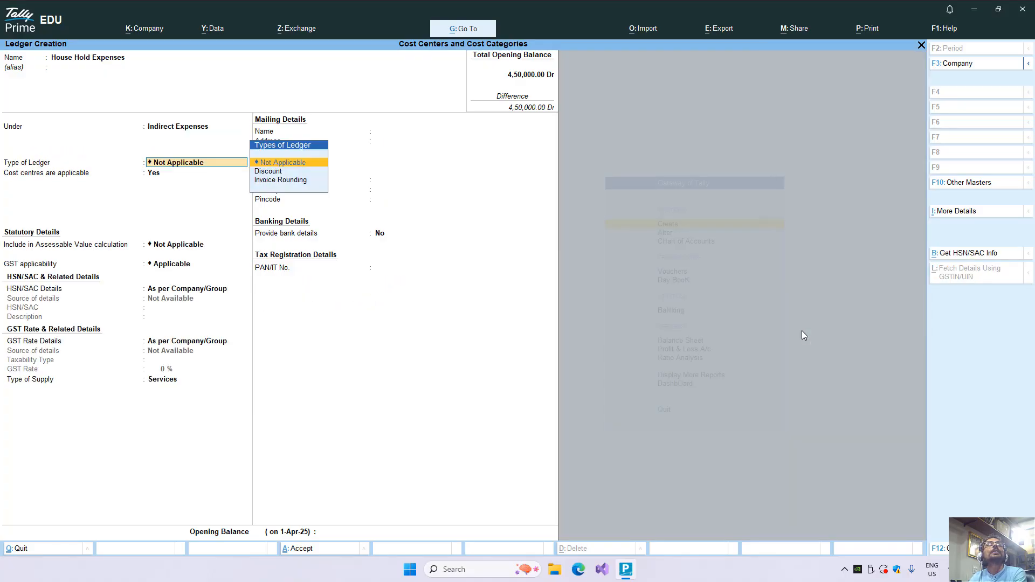
key(Return)
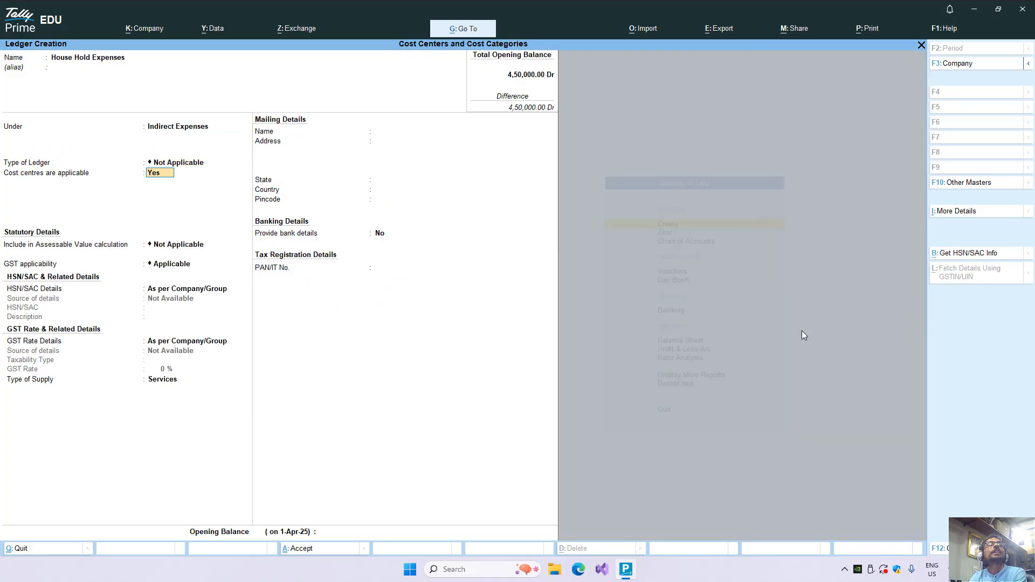
key(ctrl)
key(ctrl+a)
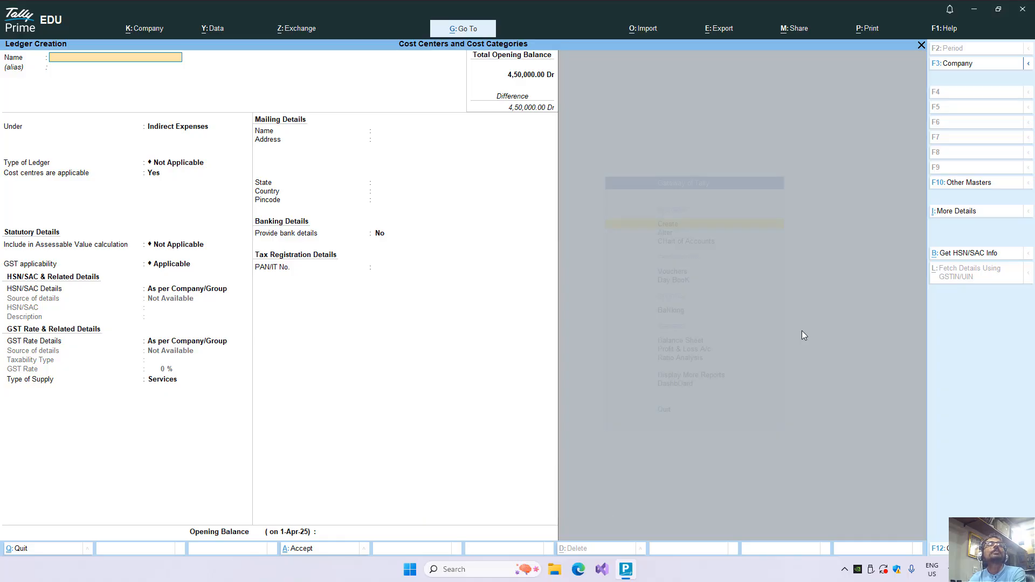
Step: Leave ledger creation and open a new payment voucher
key(Escape)
key(y)
key(Down)
key(Down)
key(Down)
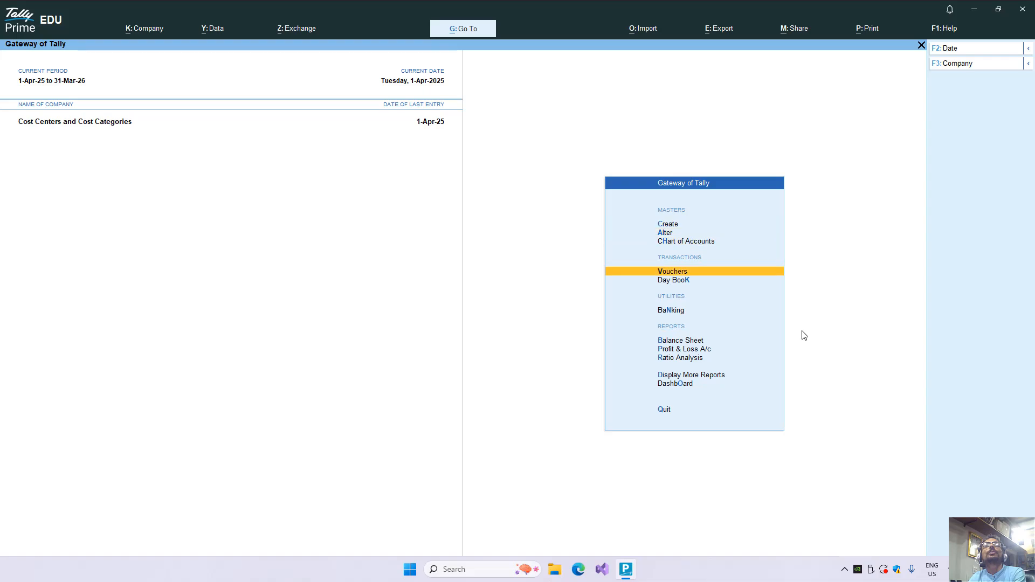
key(Return)
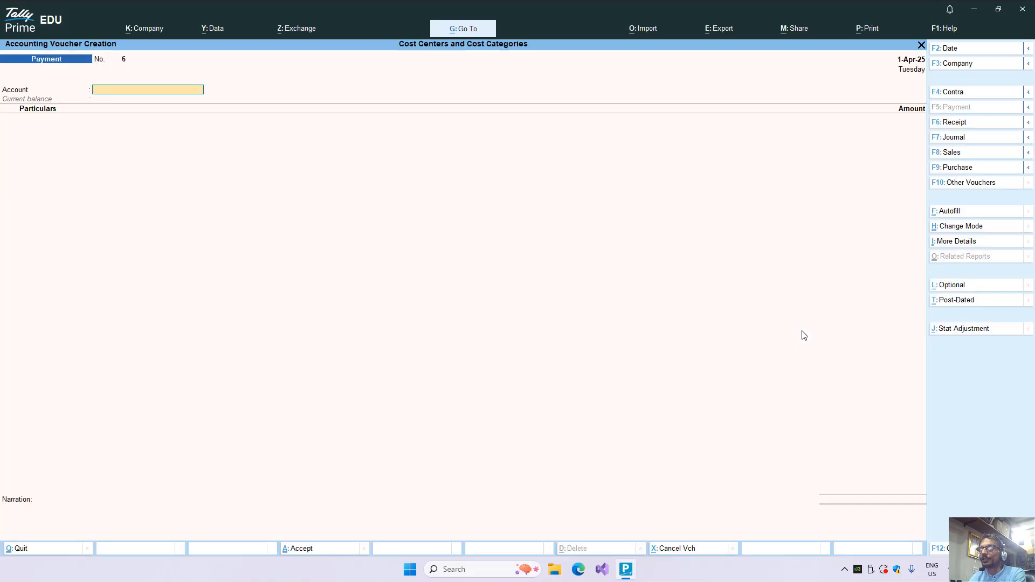
Step: Enter a payment of 5,000 from Bank A/c to House Hold Expenses
text(b)
key(Return)
text(H)
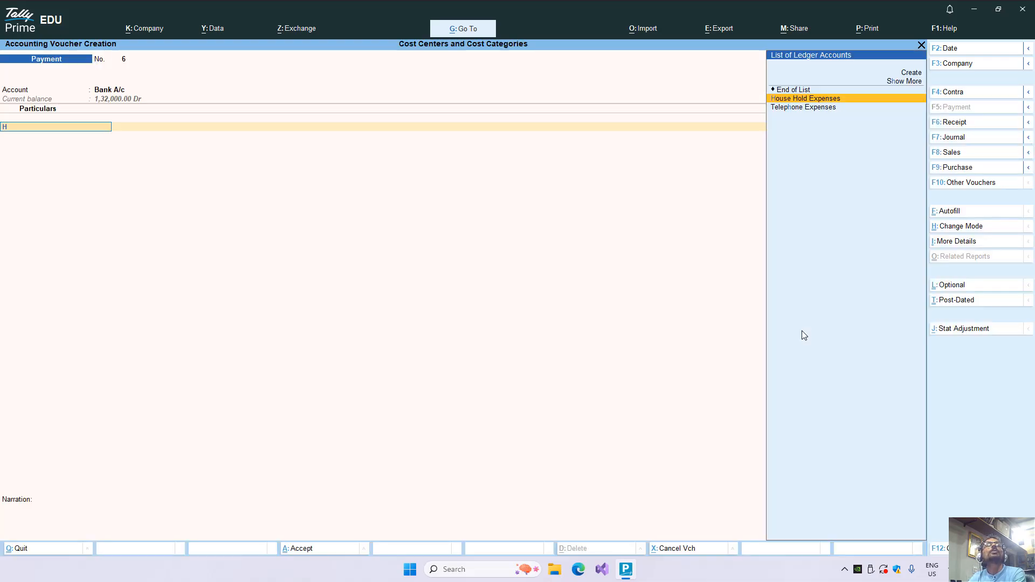
text(ou)
key(Return)
text(5000)
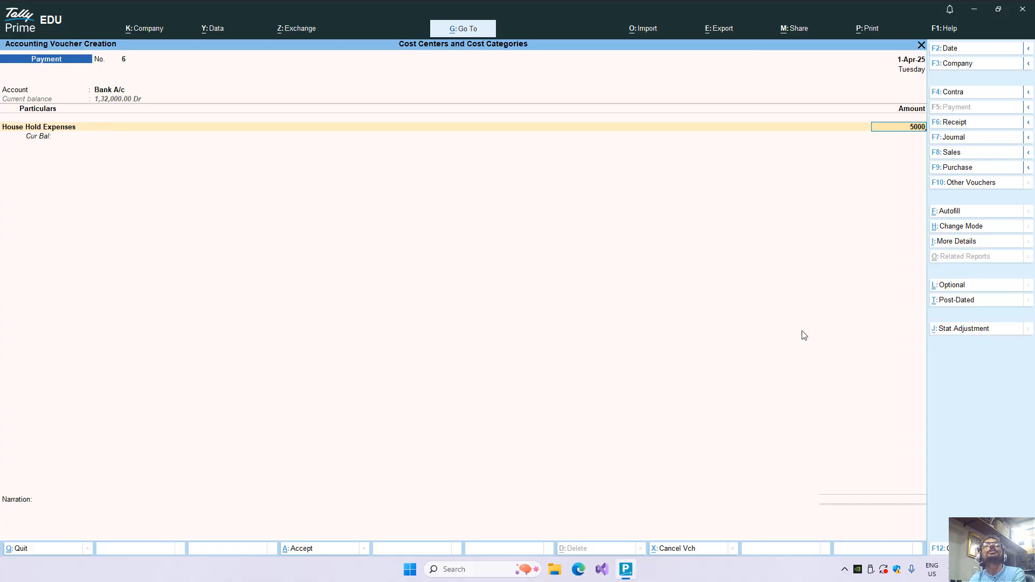
key(Return)
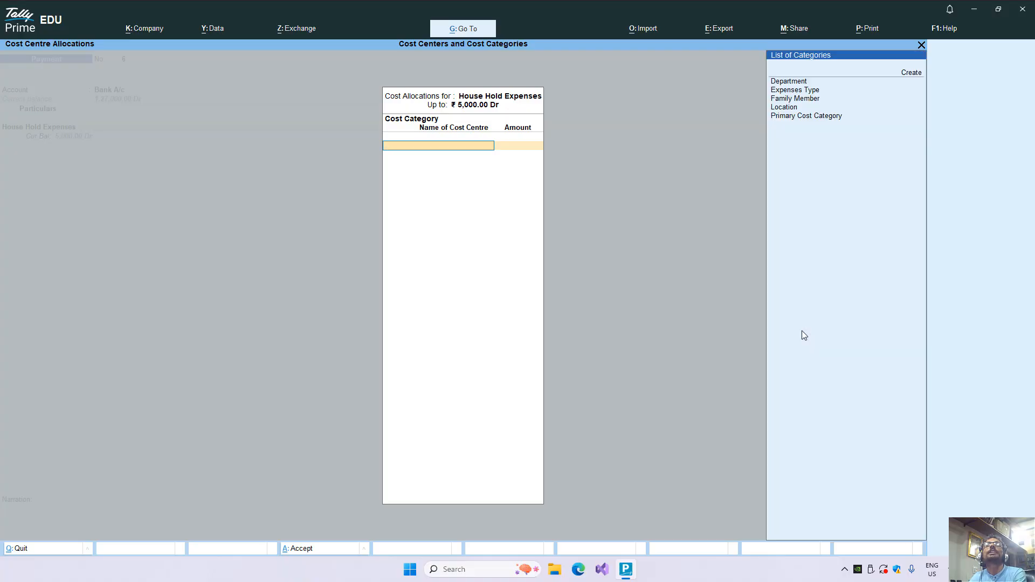
Step: Allocate the 5,000 House Hold Expenses amount to the Self cost centre under the Family Member category
key(Down)
key(Down)
key(Down)
key(Down)
key(Down)
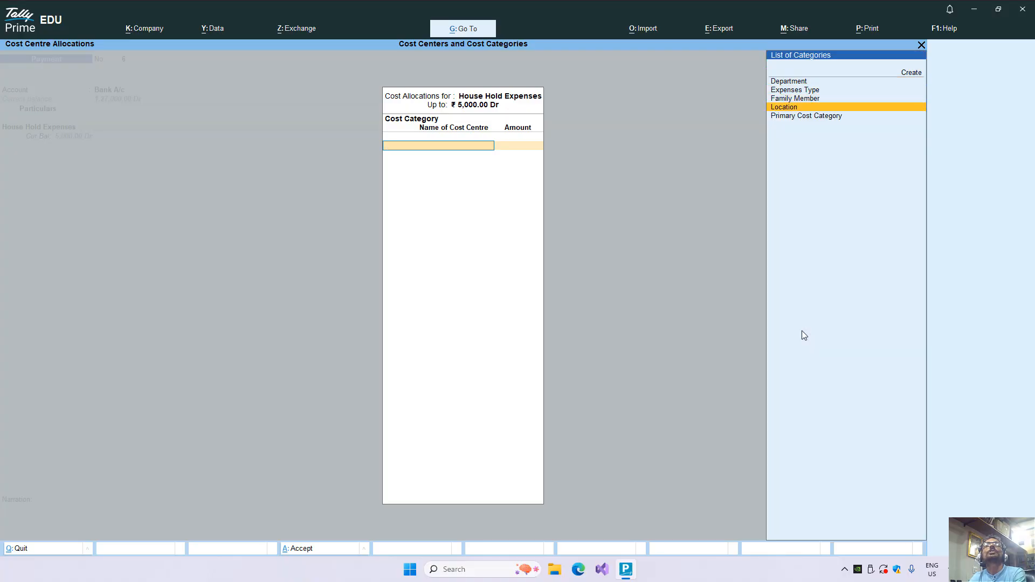
key(Up)
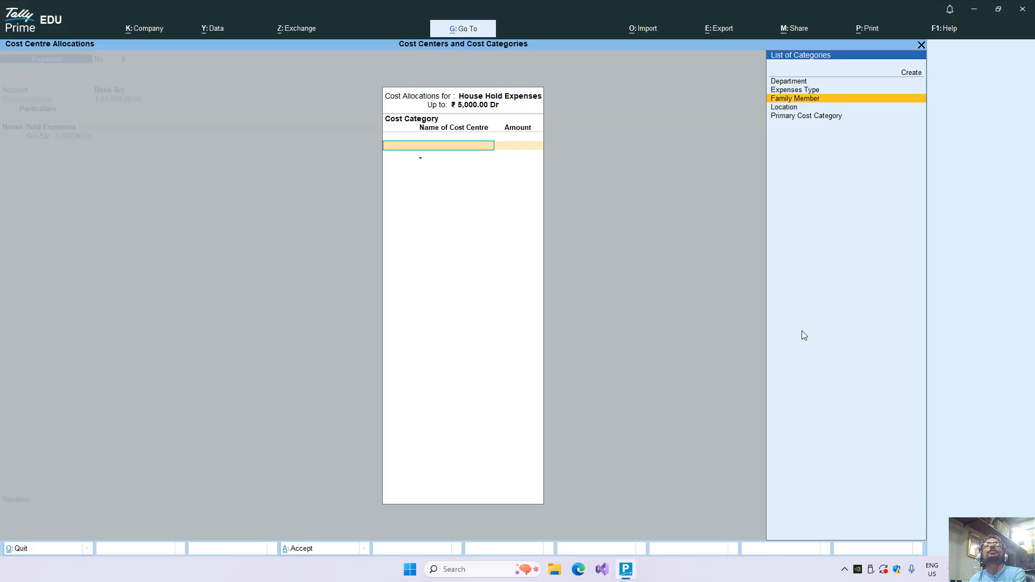
key(Return)
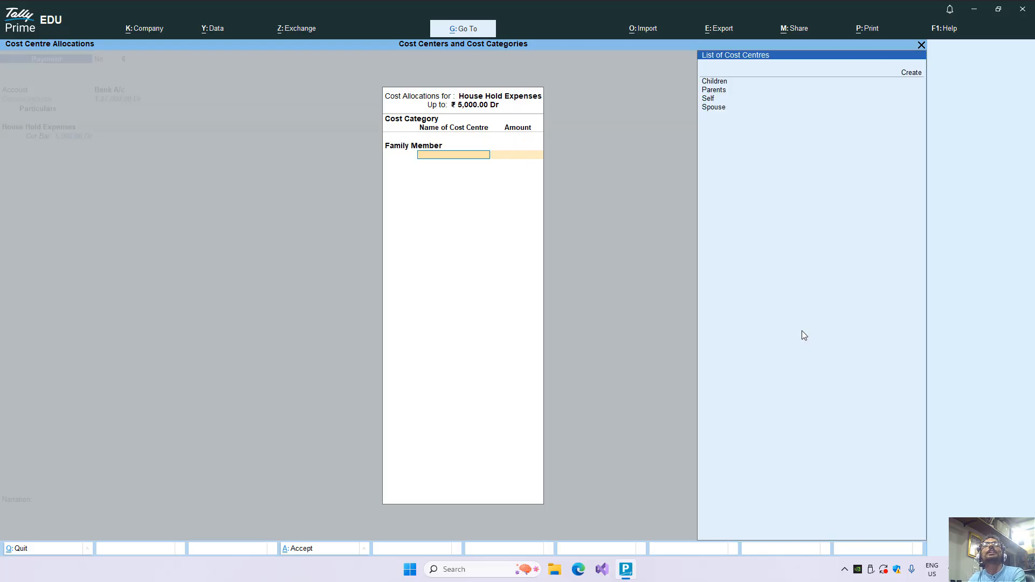
key(Down)
key(Down)
key(Down)
key(Up)
key(Return)
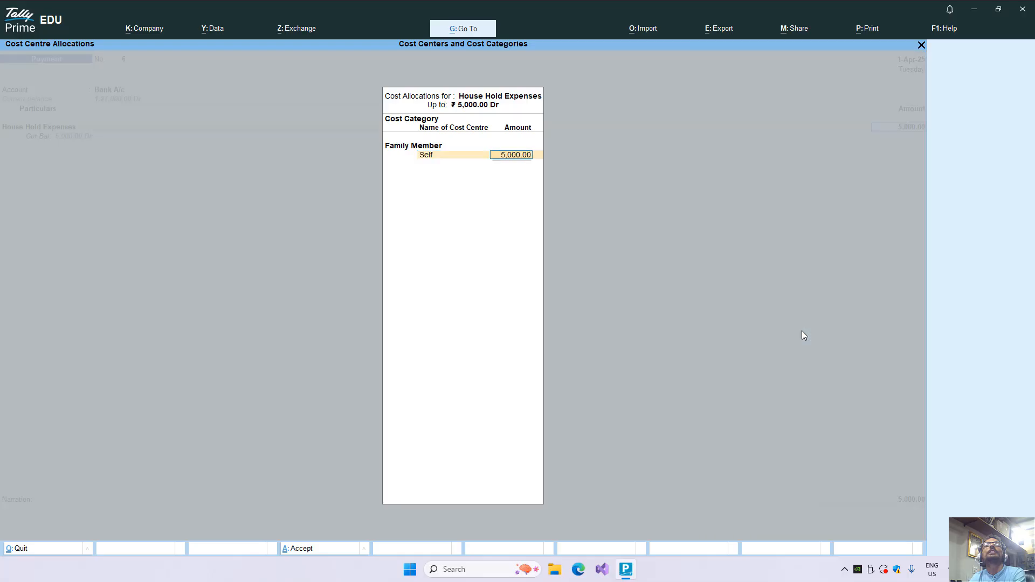
key(Return)
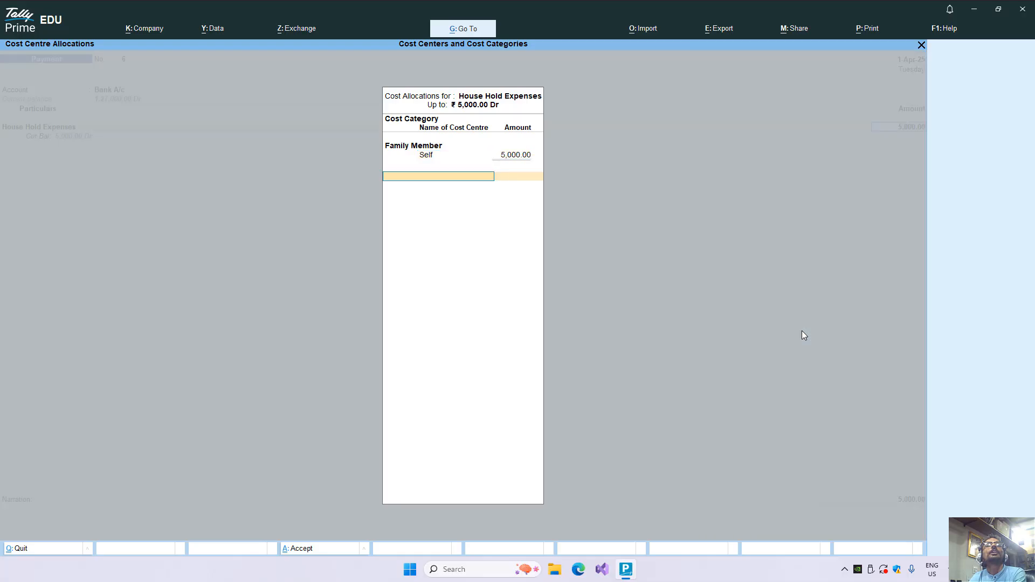
key(Return)
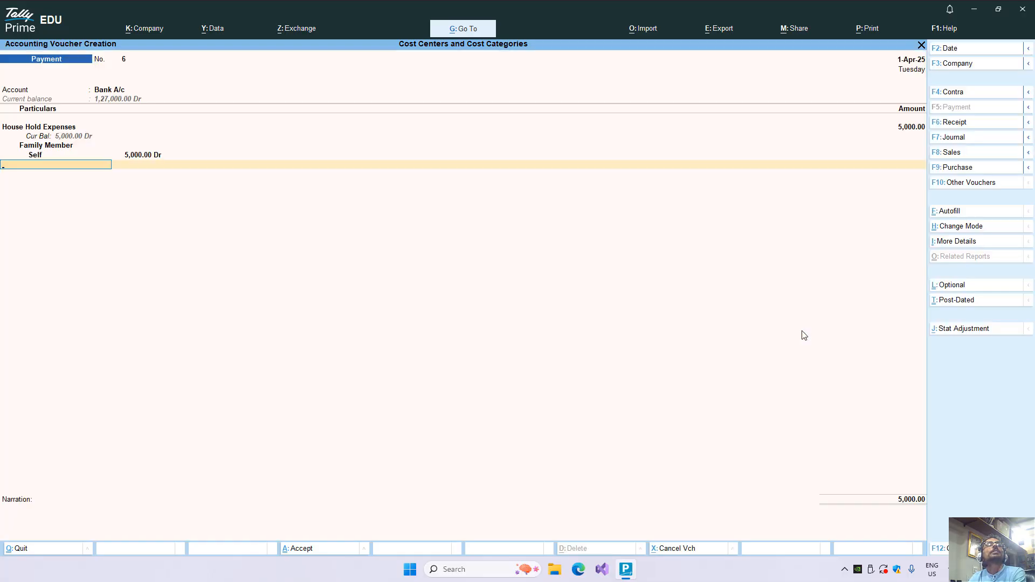
Step: Discard the House Hold Expenses payment entry and return to a blank payment voucher
key(BackSpace)
key(BackSpace)
key(BackSpace)
key(BackSpace)
key(BackSpace)
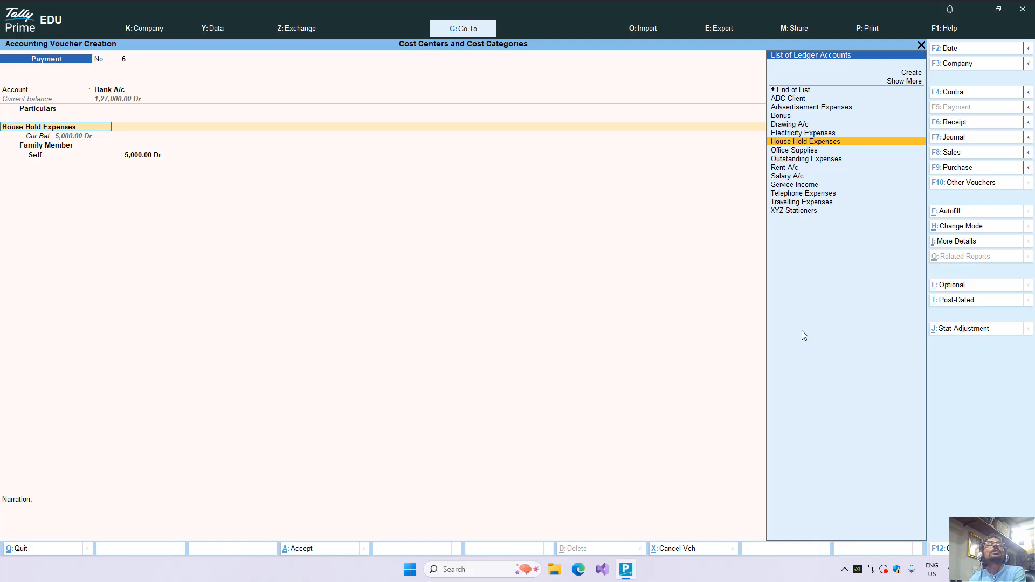
key(Escape)
key(Return)
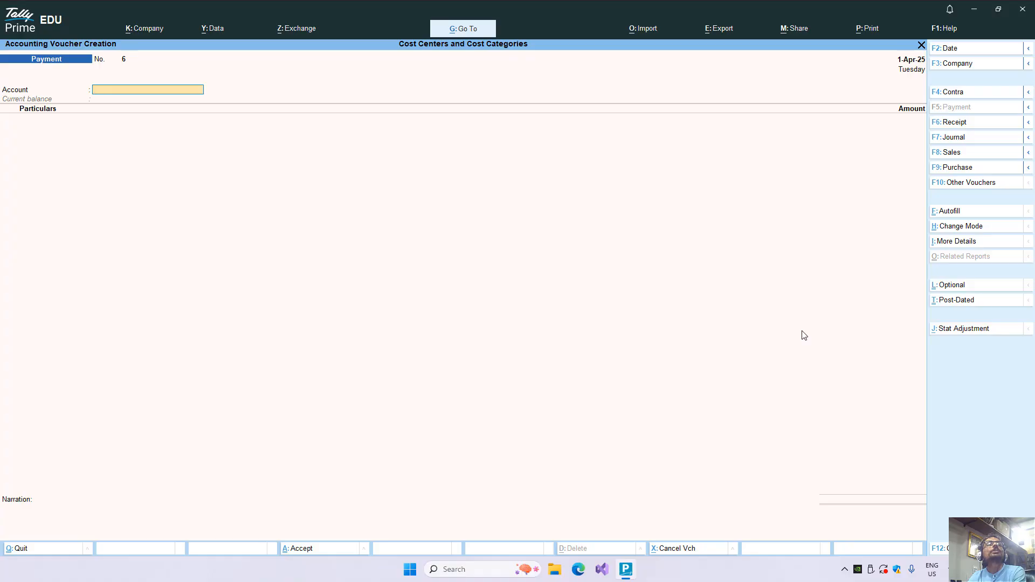
Step: Enter a payment of 5,000 from Bank A/c to Drawing A/c
text(B)
key(Return)
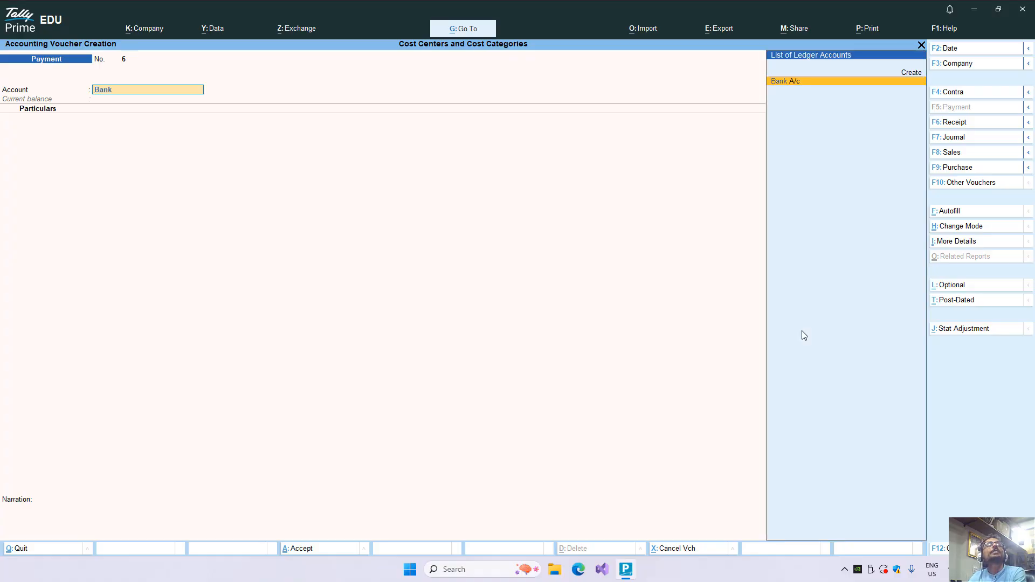
text(Dra)
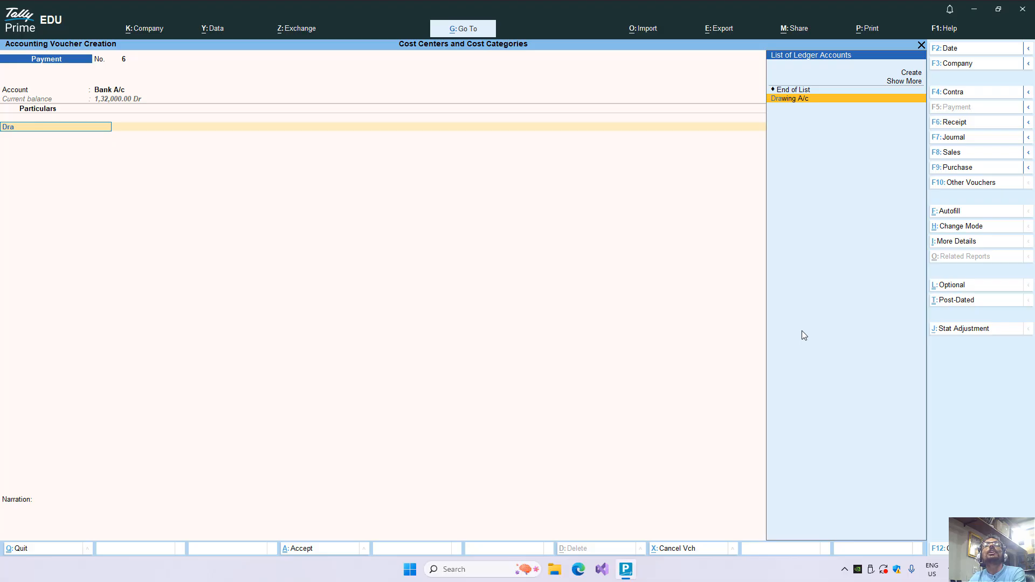
key(Return)
text(5,0)
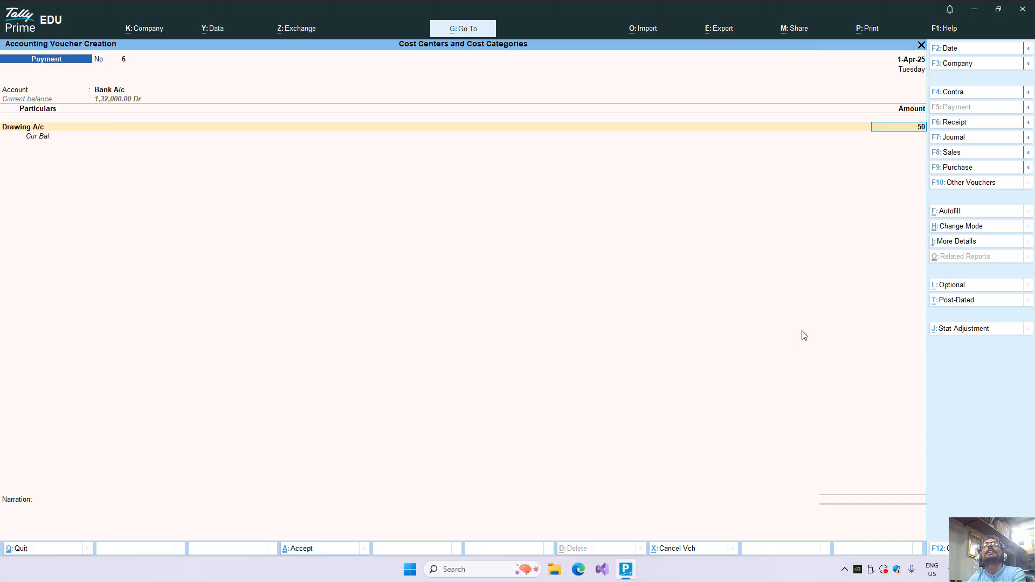
text(00)
key(Return)
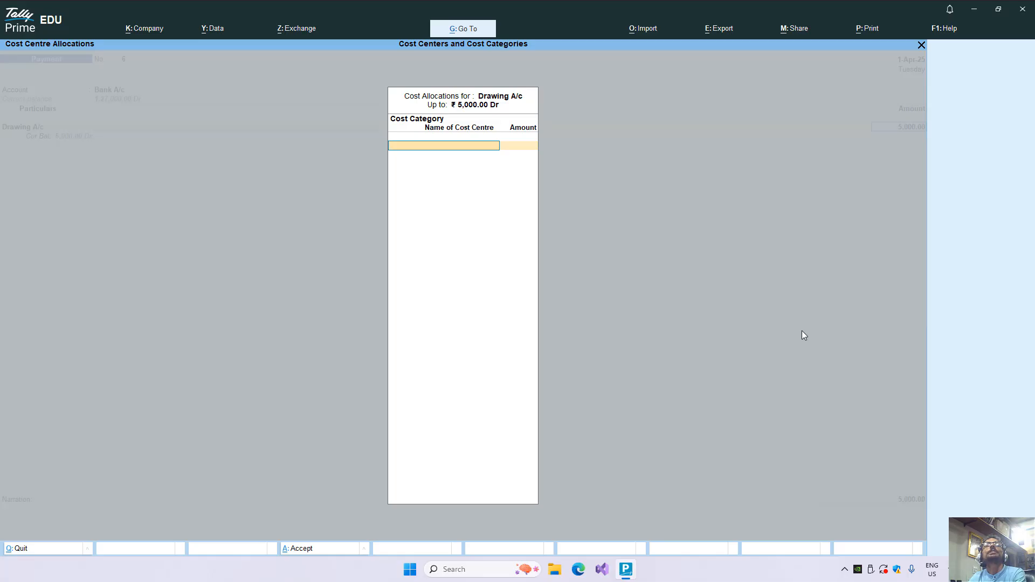
key(Down)
key(Down)
key(Down)
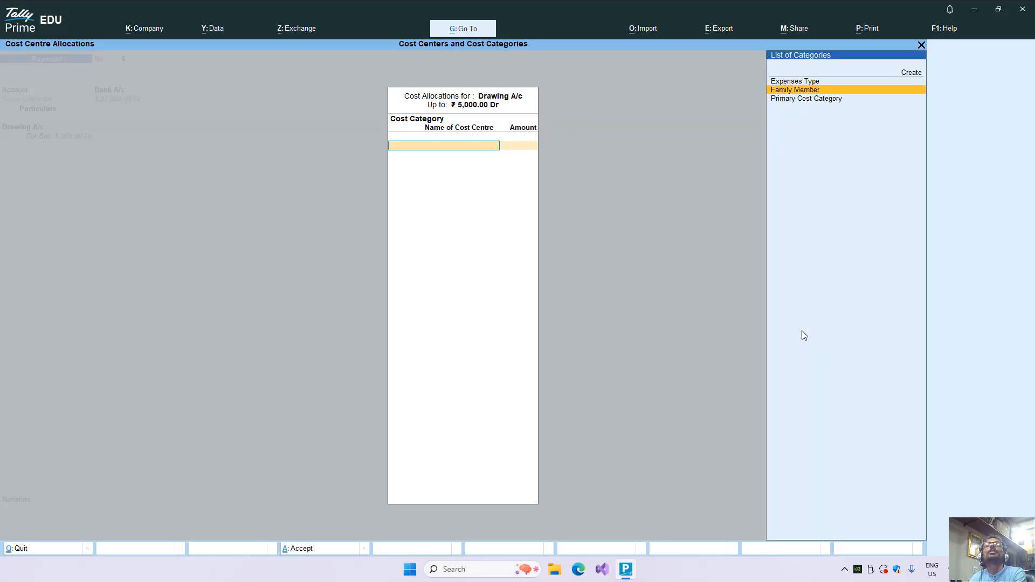
key(Up)
key(Down)
key(Return)
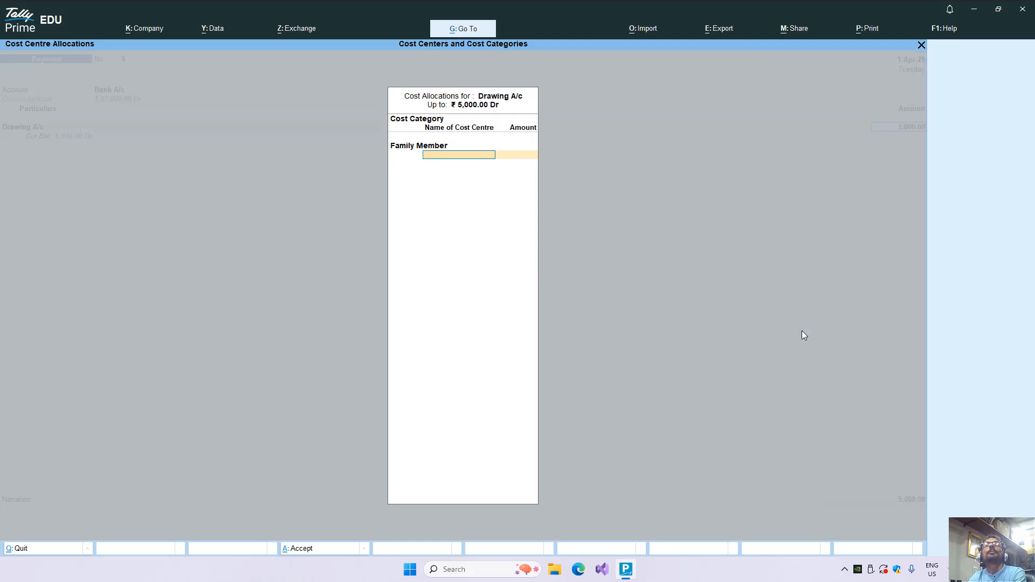
key(BackSpace)
Step: Allocate the full 5,000 Drawing A/c amount to the Grocery cost centre under the Expenses Type category
key(Up)
key(Return)
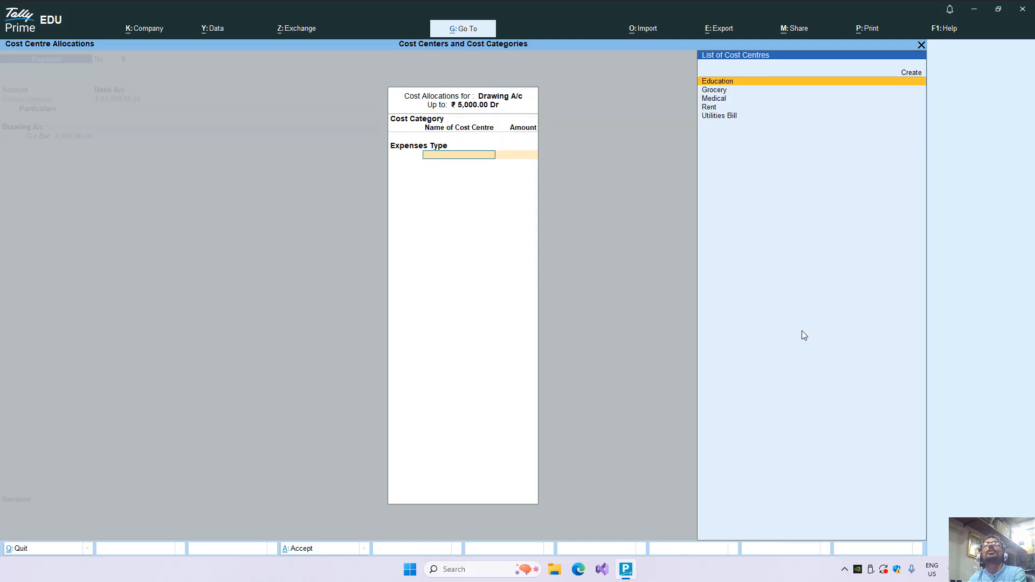
key(Down)
key(Down)
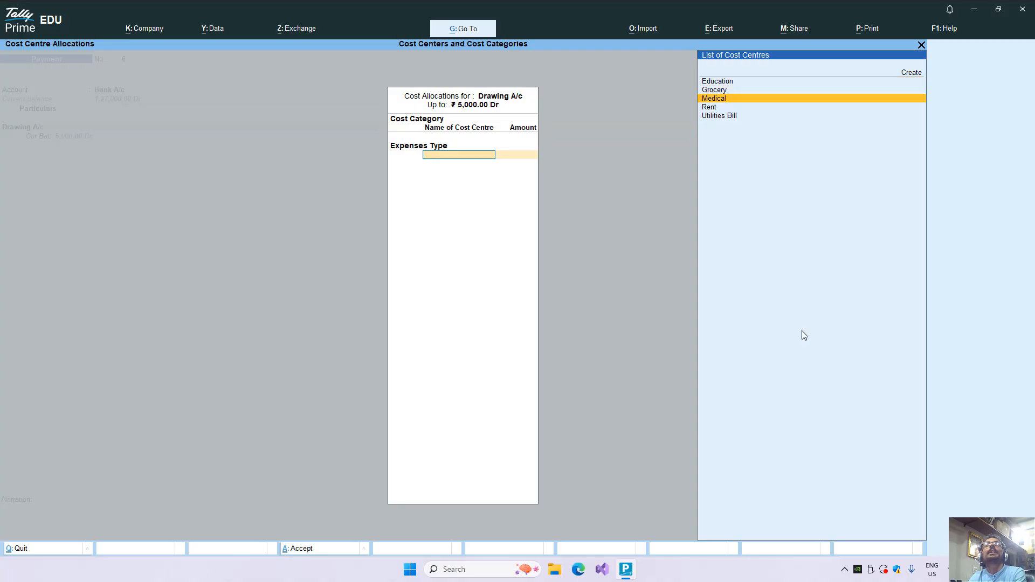
key(Up)
key(Return)
key(Return)
key(Return)
key(Return)
key(Return)
key(Return)
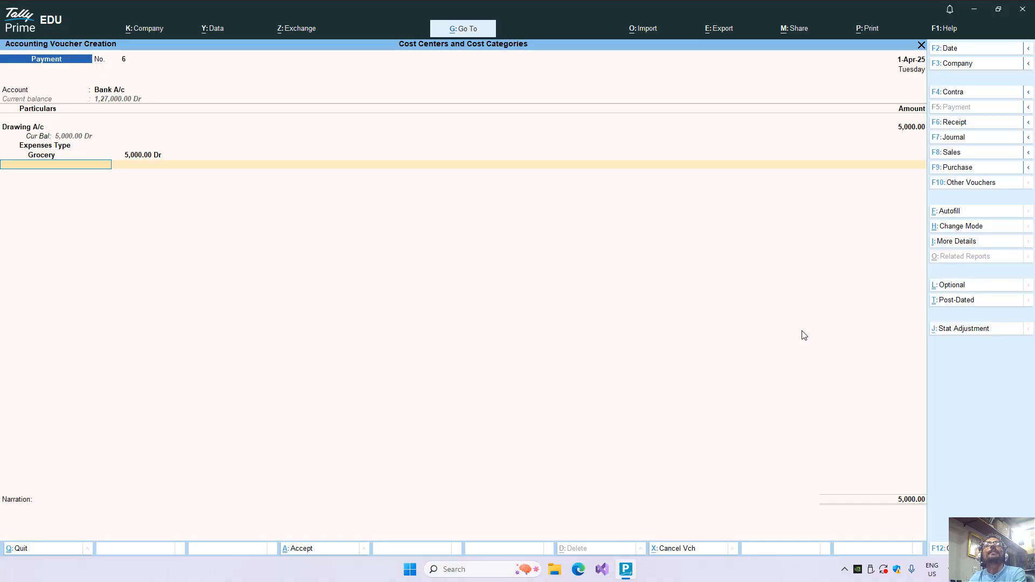
Step: Accept the cheque bank allocation without an instrument number and save the payment voucher
key(Return)
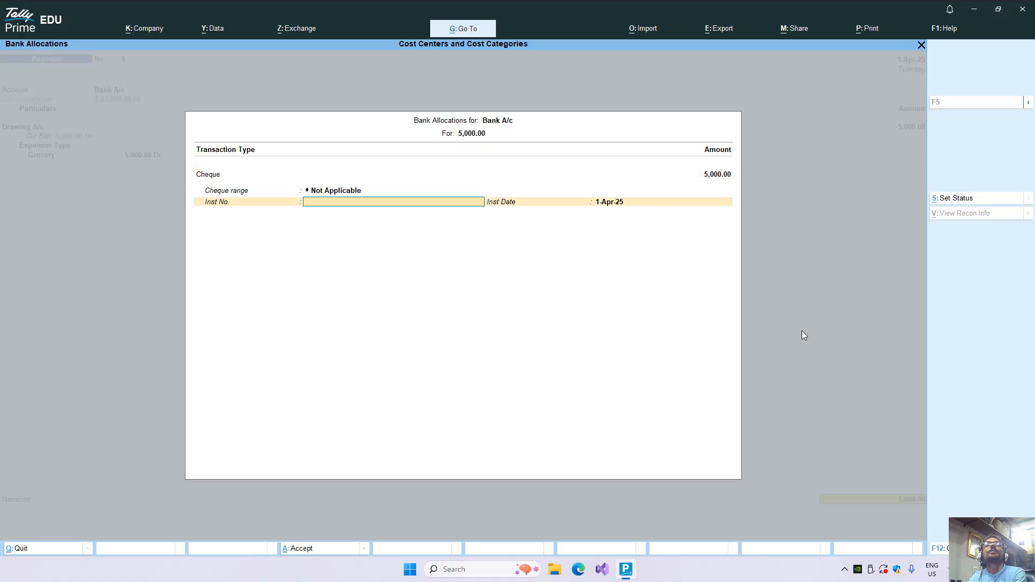
key(Return)
key(Return)
key(Return)
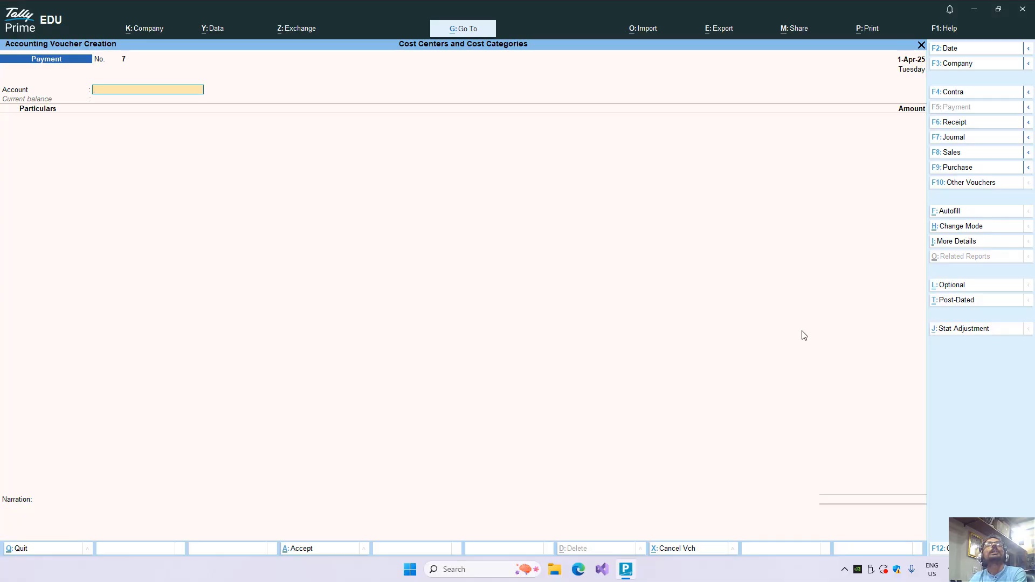
Step: Enter a payment of 12,000 from Bank A/c to Drawing A/c in the new voucher
text(bank)
key(Return)
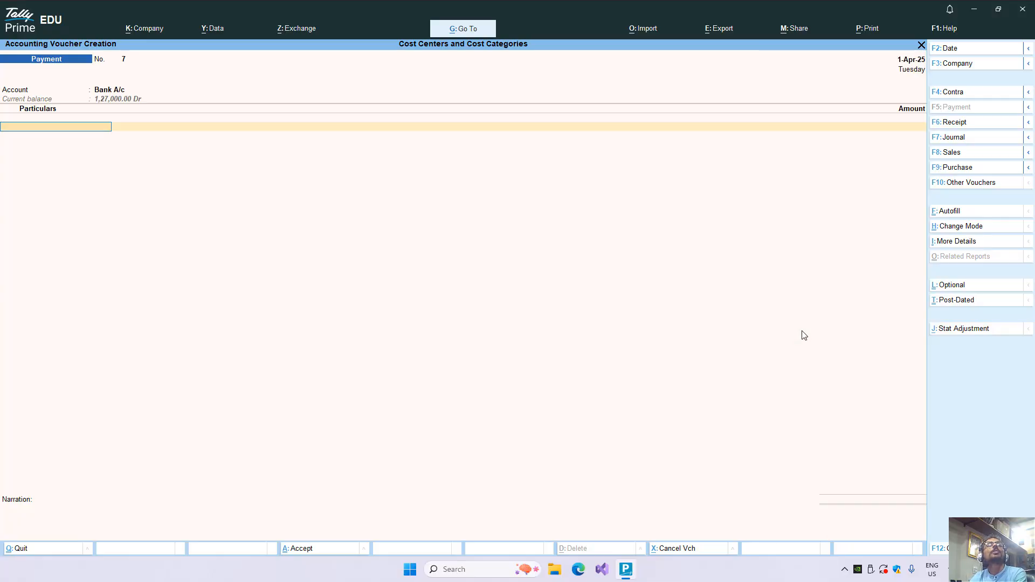
text(Dra)
key(Return)
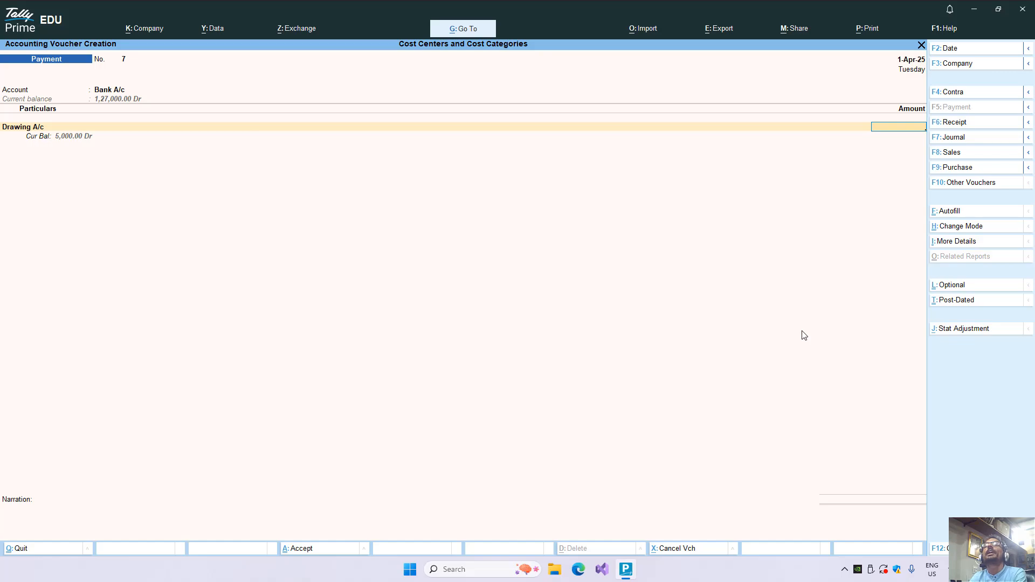
text(12000)
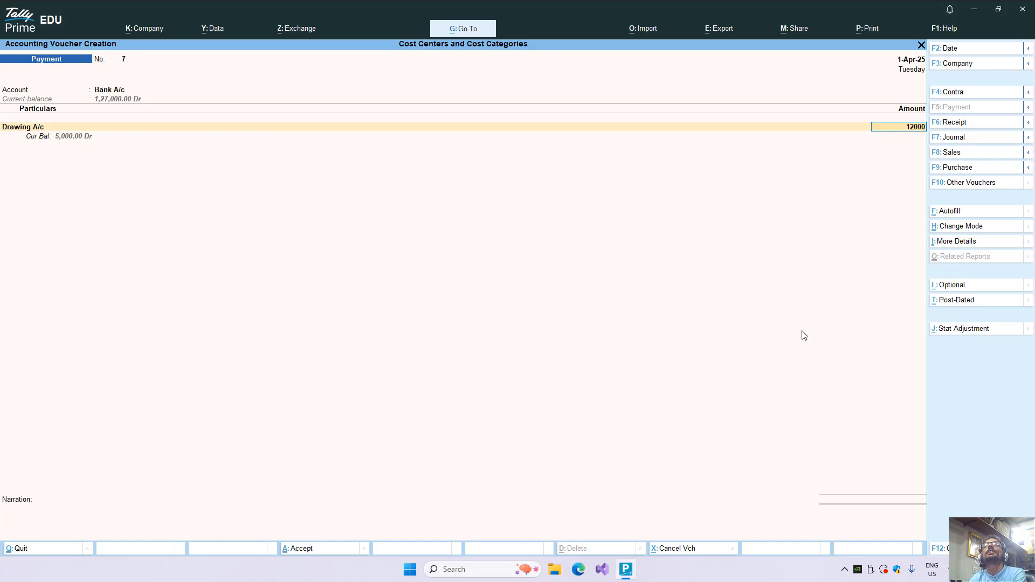
key(Return)
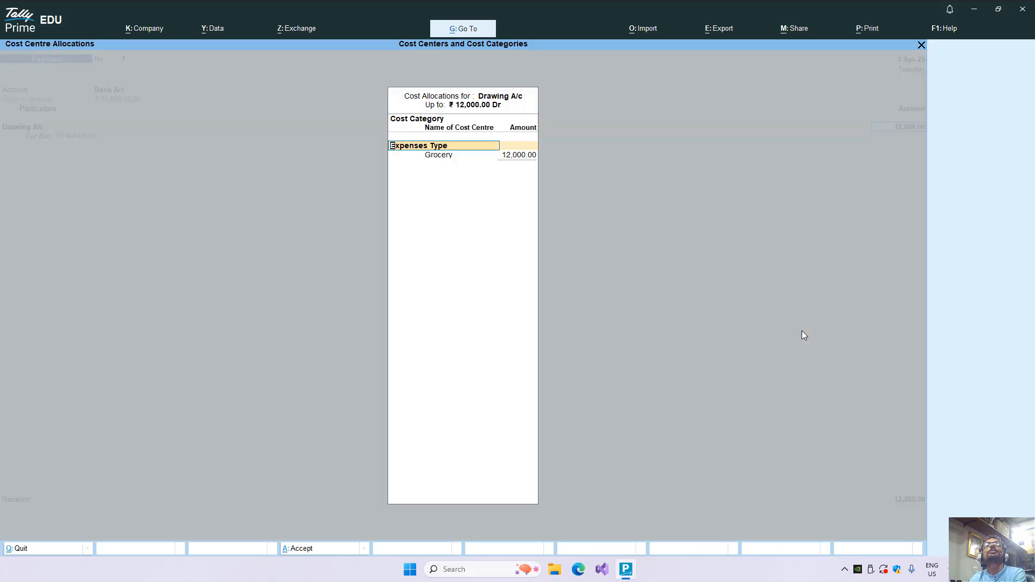
Step: Allocate the full 12,000 Drawing A/c amount to the Spouse cost centre under the Family Member category
text(S)
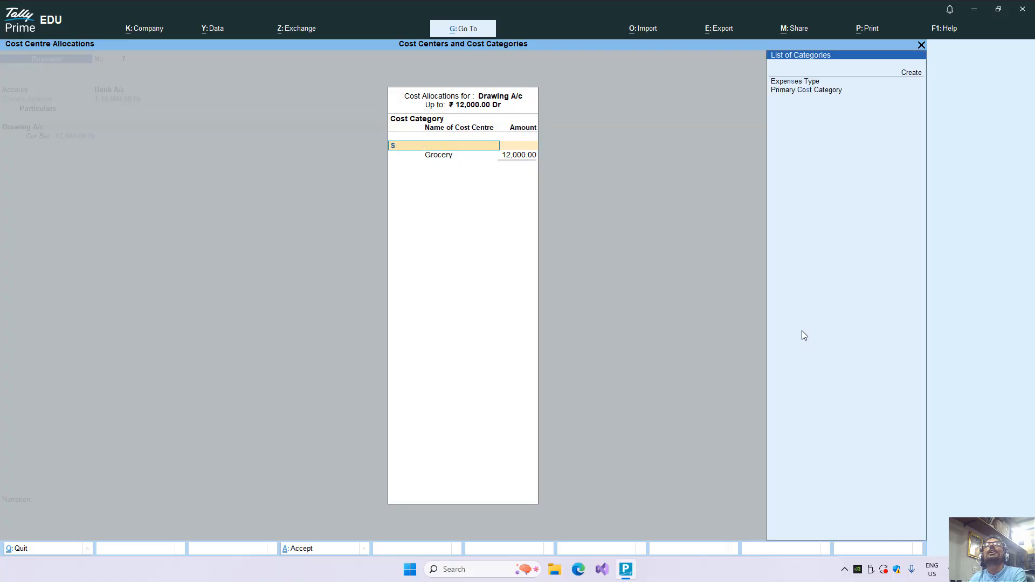
key(BackSpace)
key(Down)
key(Return)
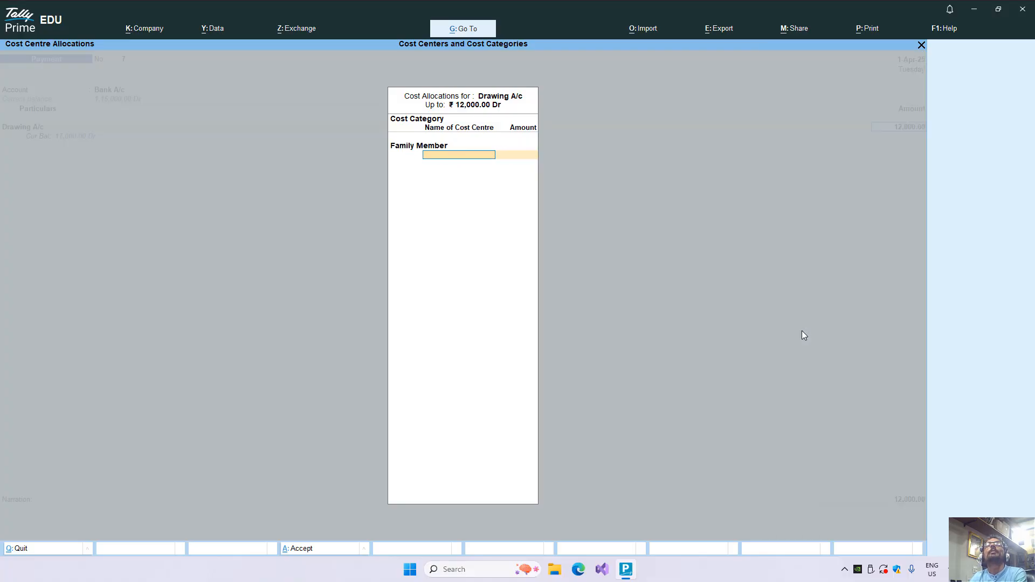
text(sp)
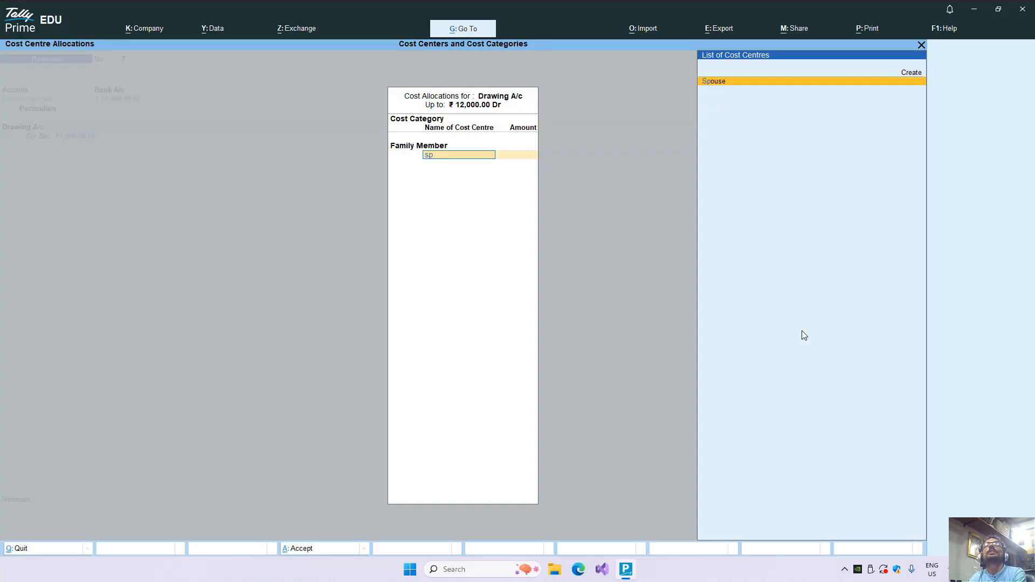
key(Return)
key(Return)
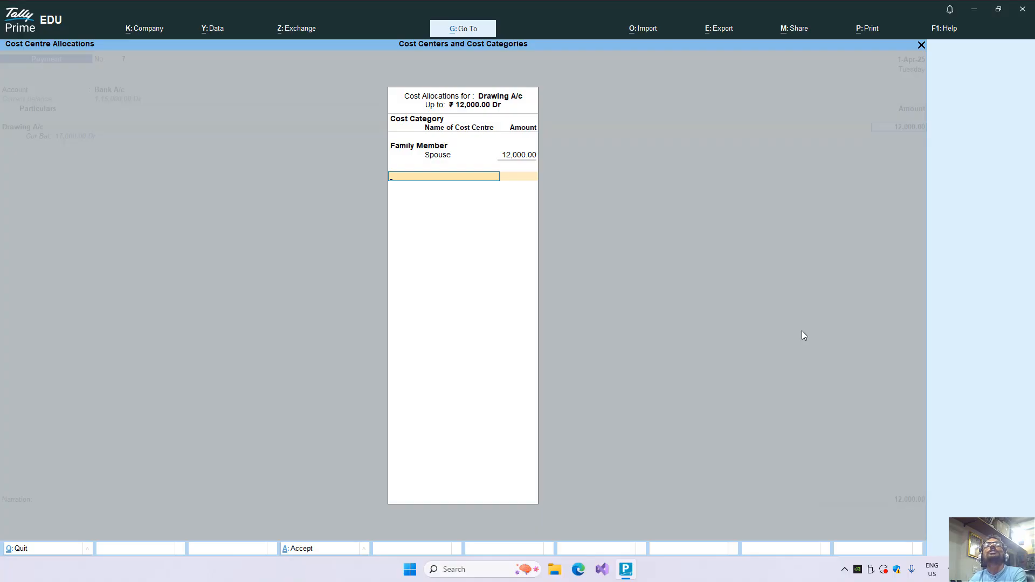
Step: Allocate the same 12,000 to the Rent cost centre under the Expenses Type category
text(Ex)
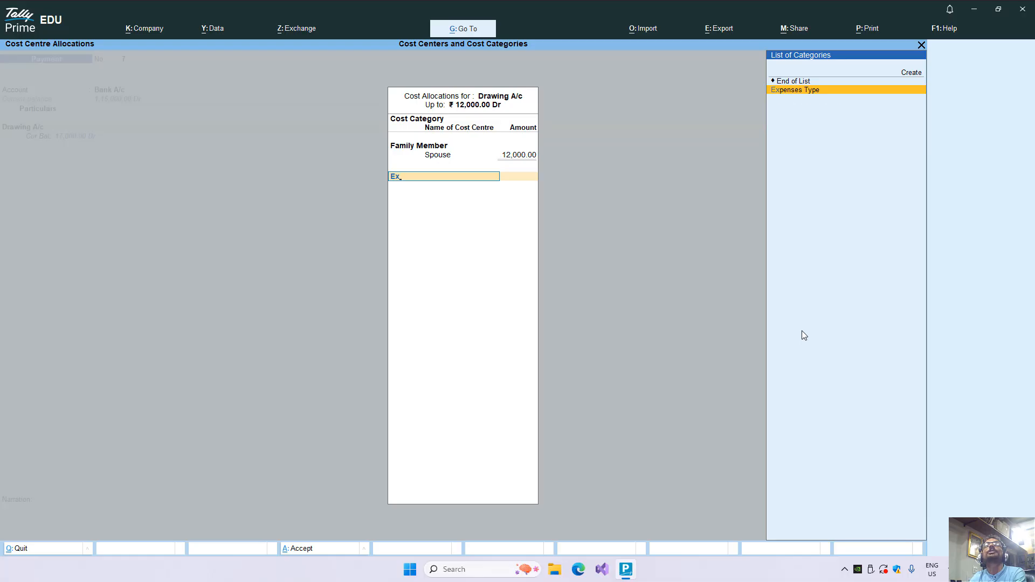
key(Return)
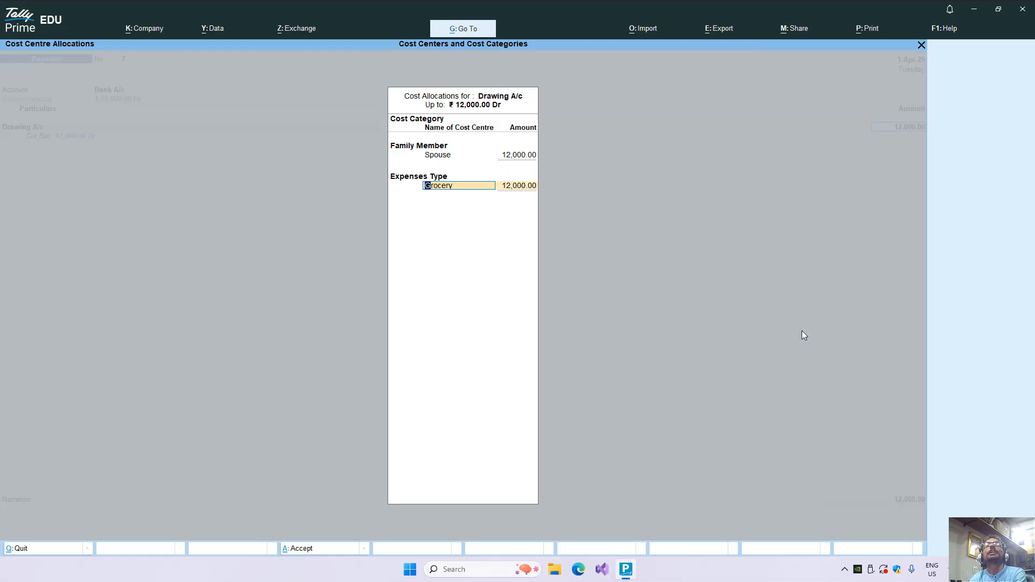
text(Ren)
key(Return)
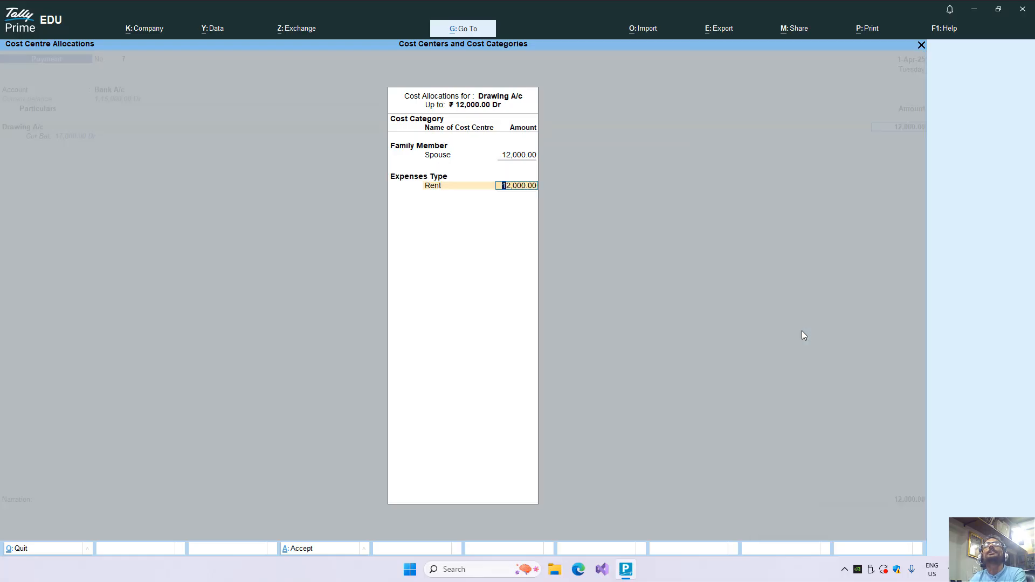
key(Return)
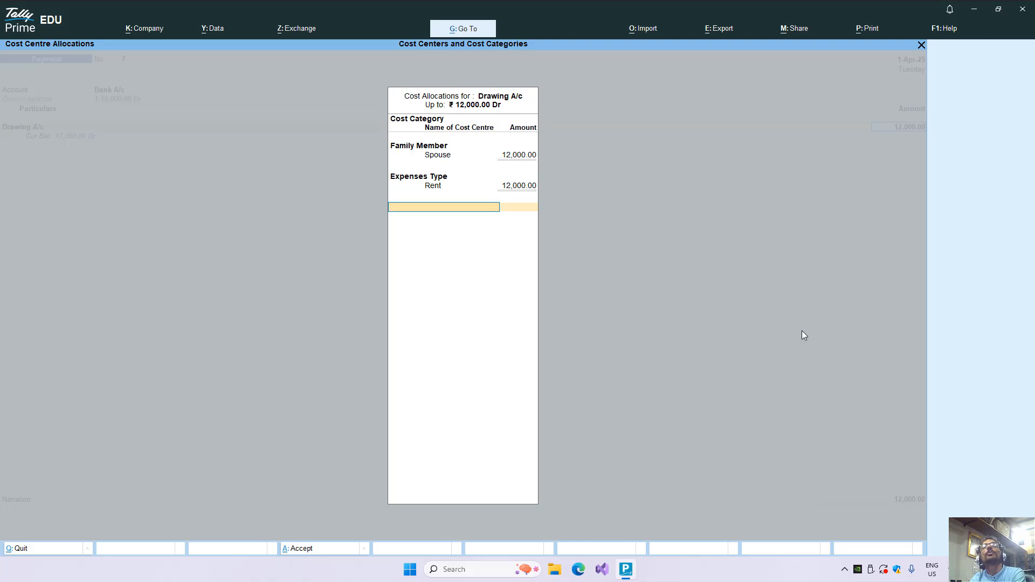
Step: Accept the 12,000 cheque bank allocation without an instrument number and save the payment voucher
key(Return)
key(Return)
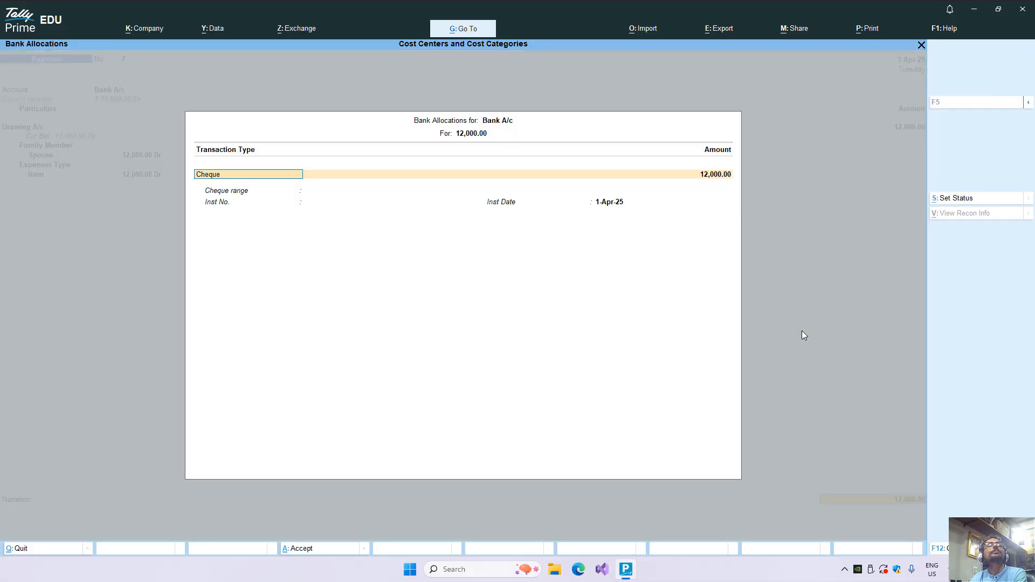
key(Return)
key(Return)
key(Return)
key(Return)
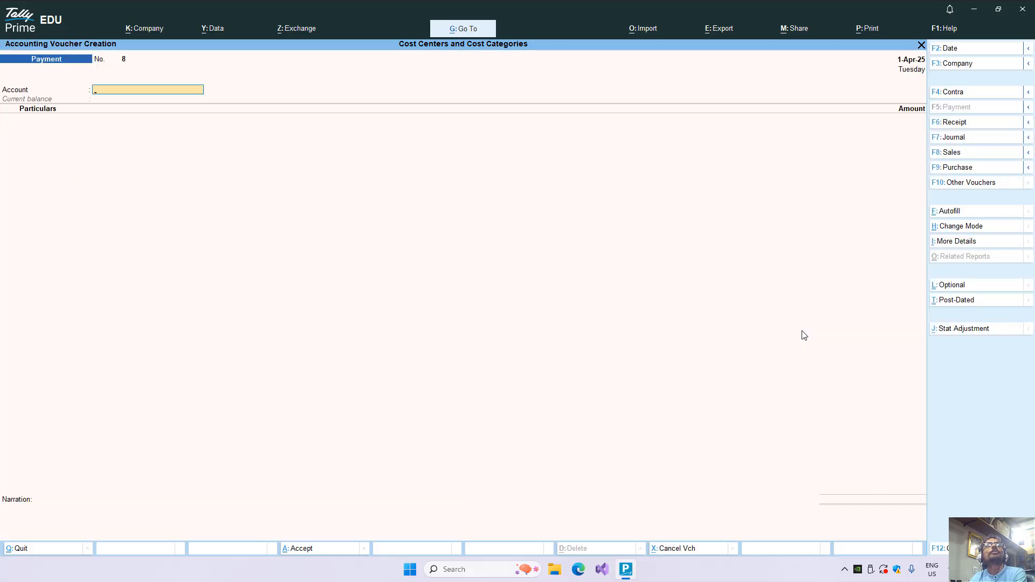
Step: Enter a payment of 2,000 from Bank A/c to Drawing A/c in the new voucher
text(Bank)
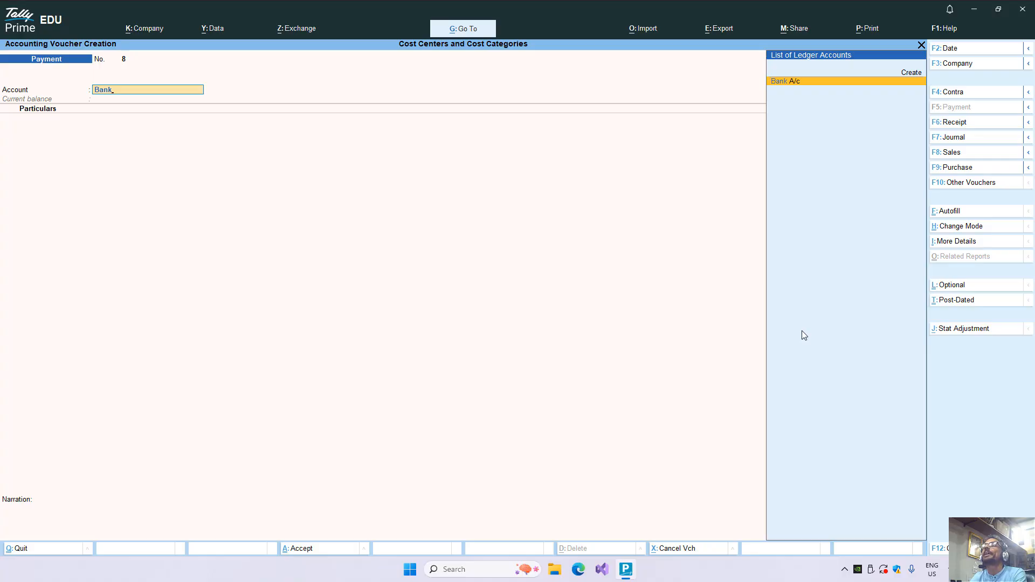
key(Return)
text(Dra)
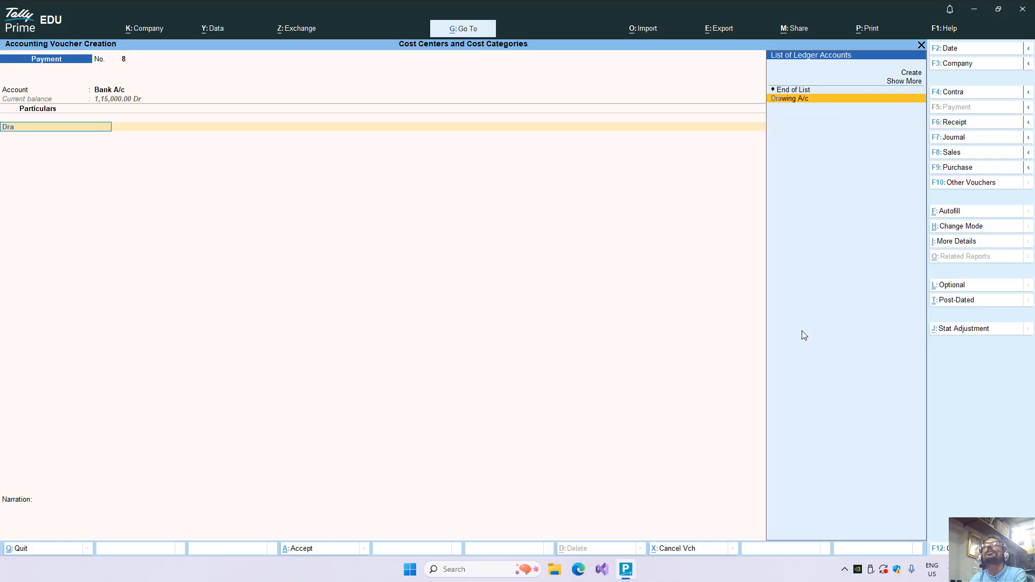
key(Return)
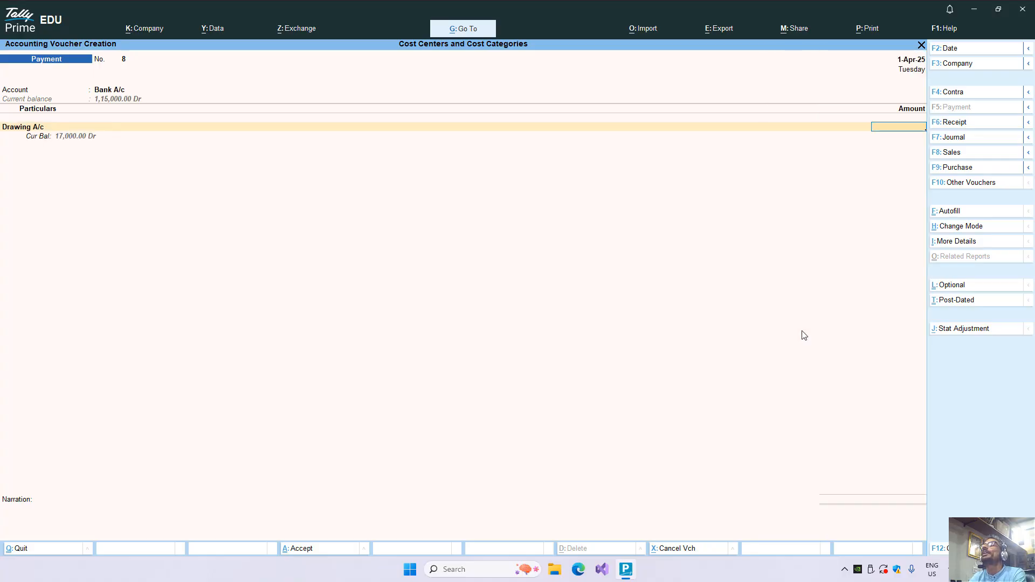
text(2,000)
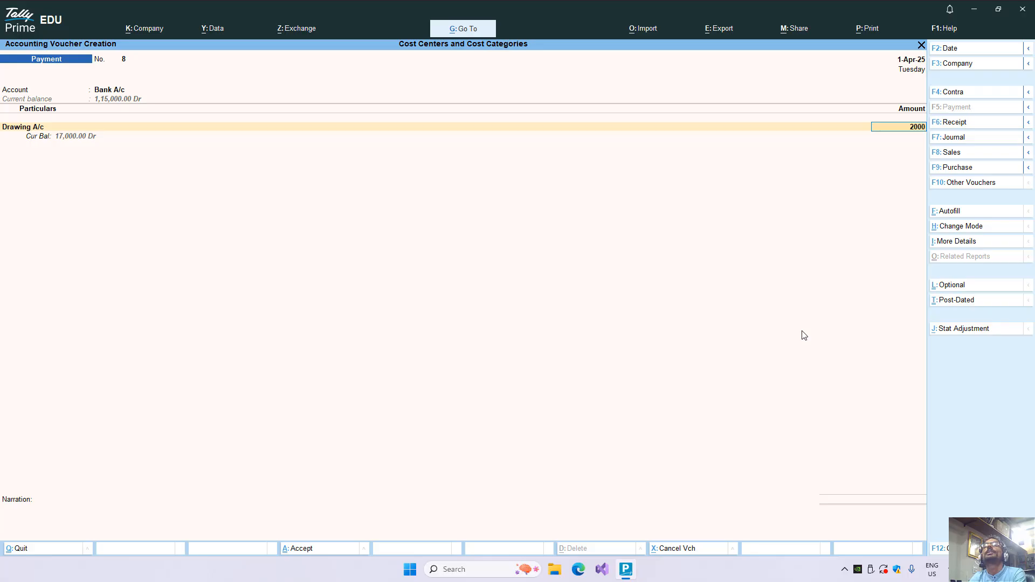
key(Return)
Step: Allocate the full 2,000 to Children under the Family Member category and to Education under the Expenses Type category
key(Return)
text(Chil)
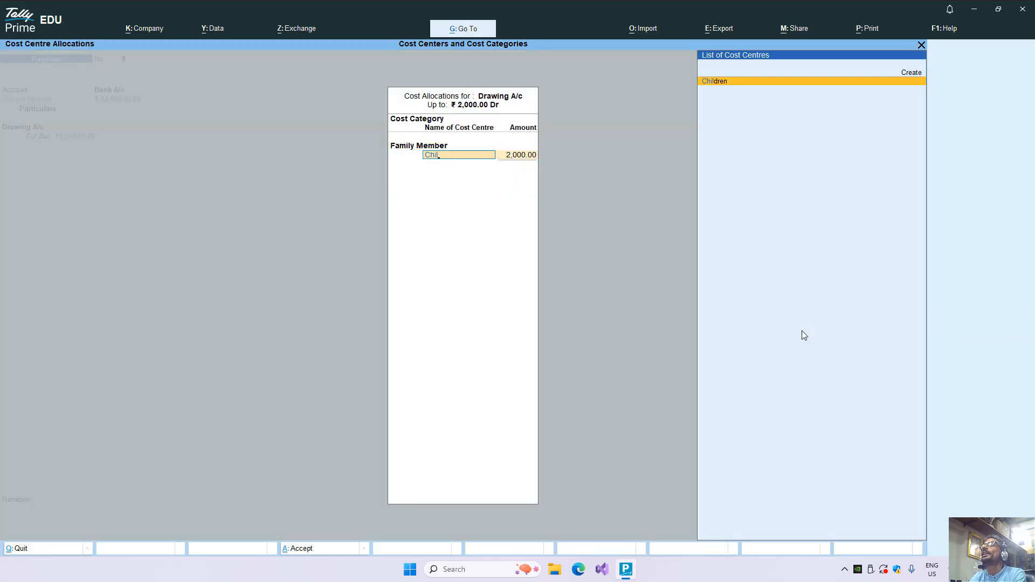
key(Return)
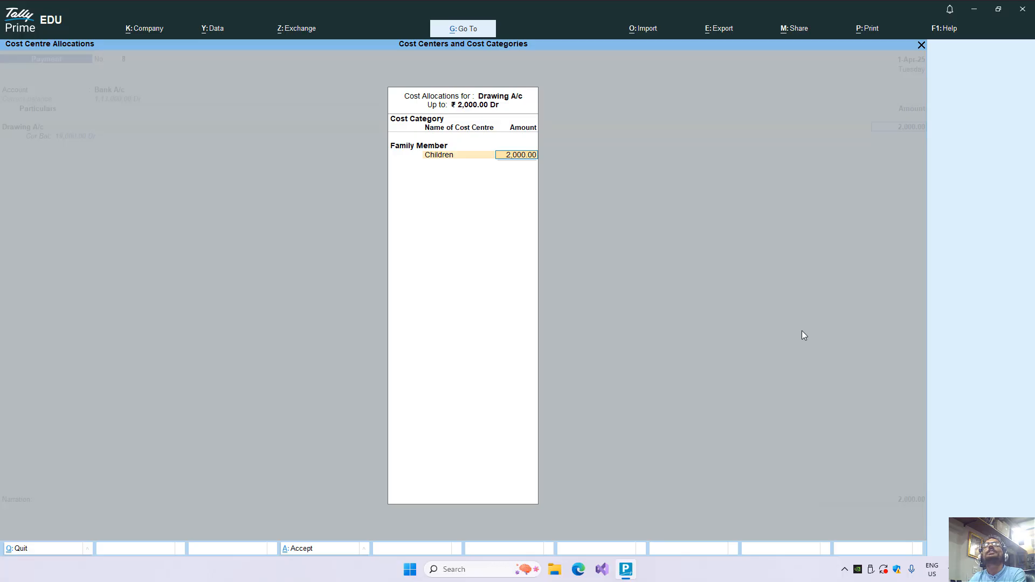
key(Return)
key(Down)
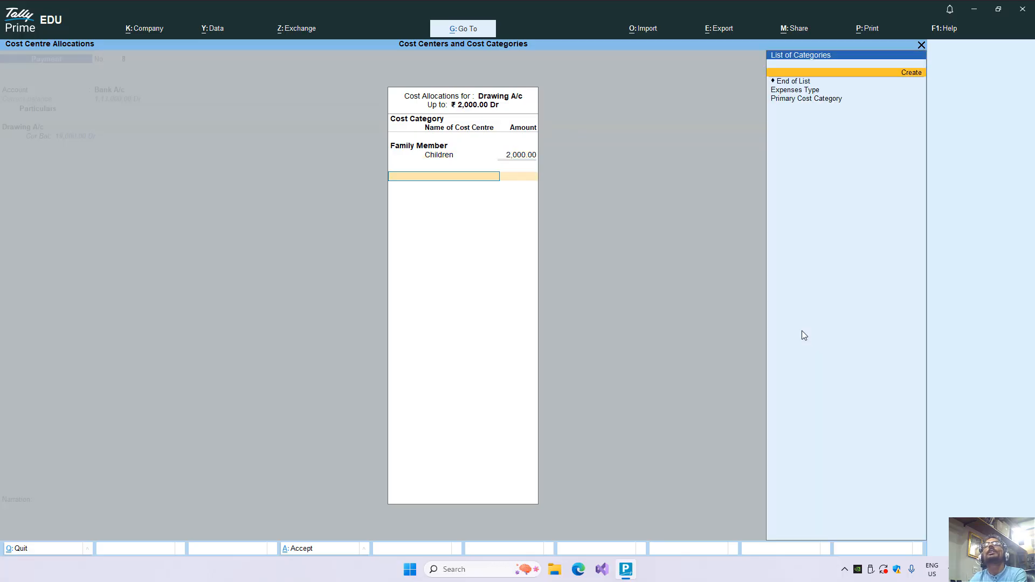
key(Down)
key(Return)
text(Edu)
key(Return)
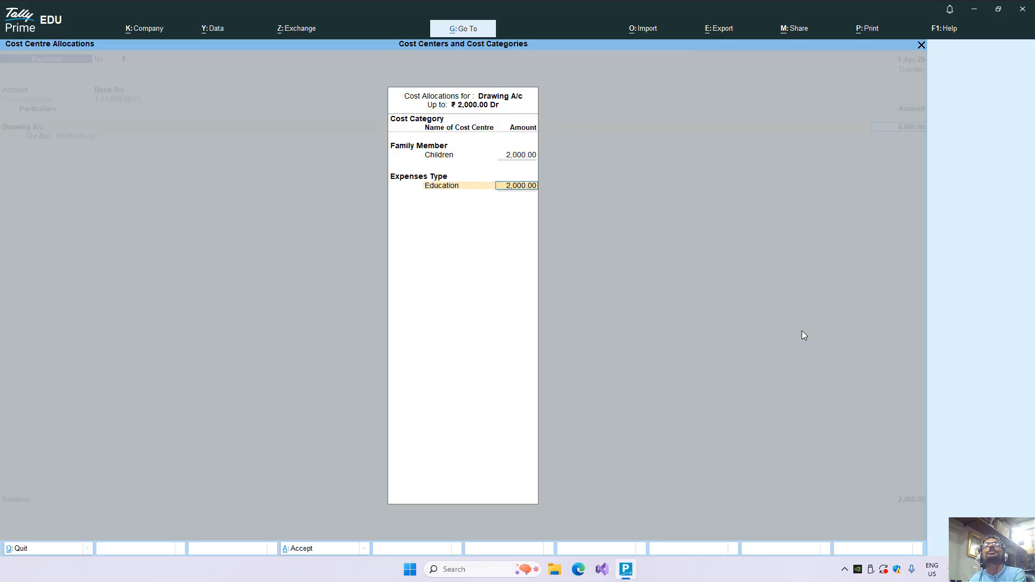
key(Return)
Step: Accept the 2,000 cheque bank allocation without an instrument number and save the payment voucher
key(Return)
key(Return)
key(Return)
key(Return)
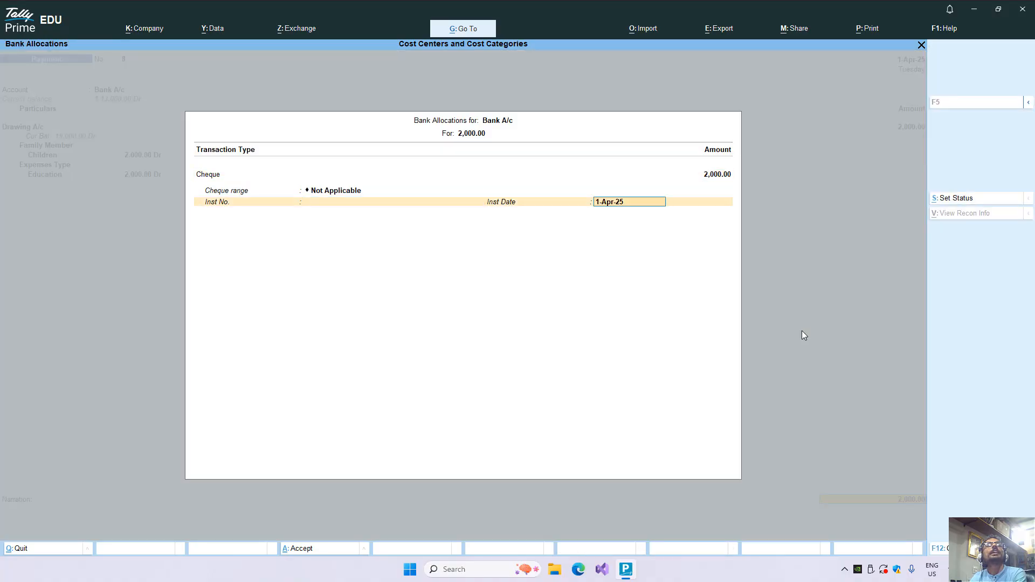
key(Return)
key(Return)
key(Return)
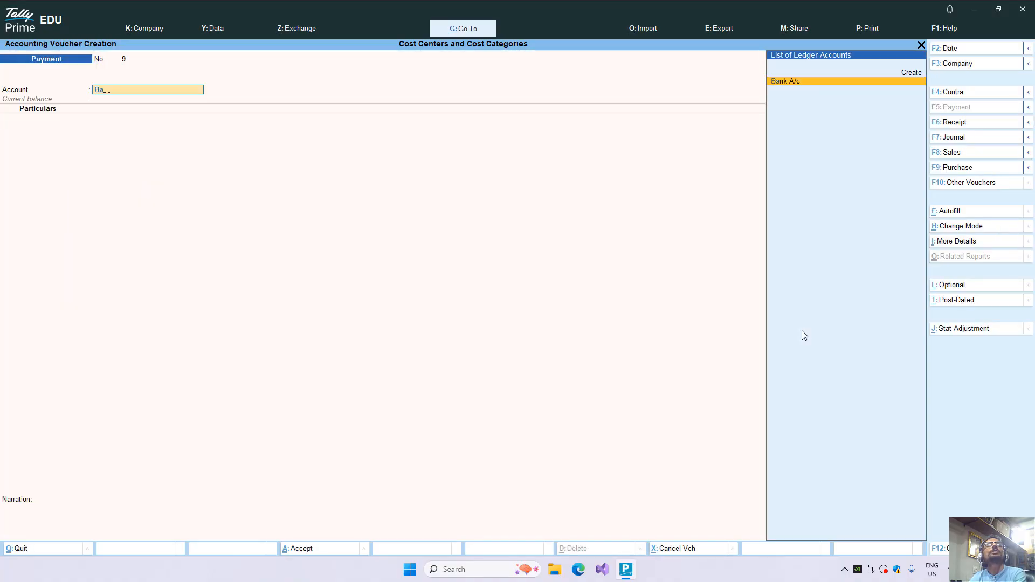
Step: Enter a payment of 1,200 from Bank A/c to Drawing A/c in the new voucher
key(Return)
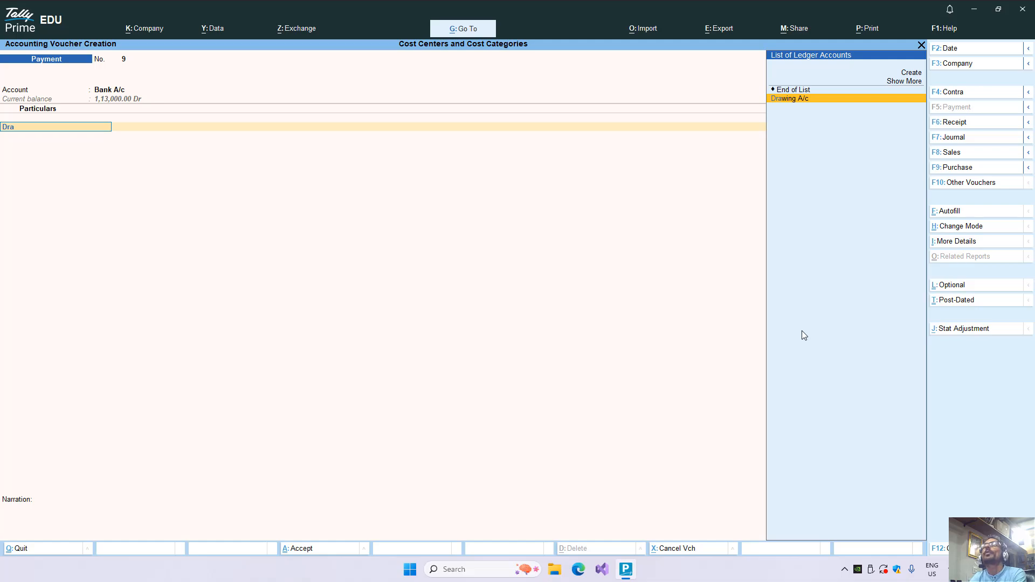
key(Return)
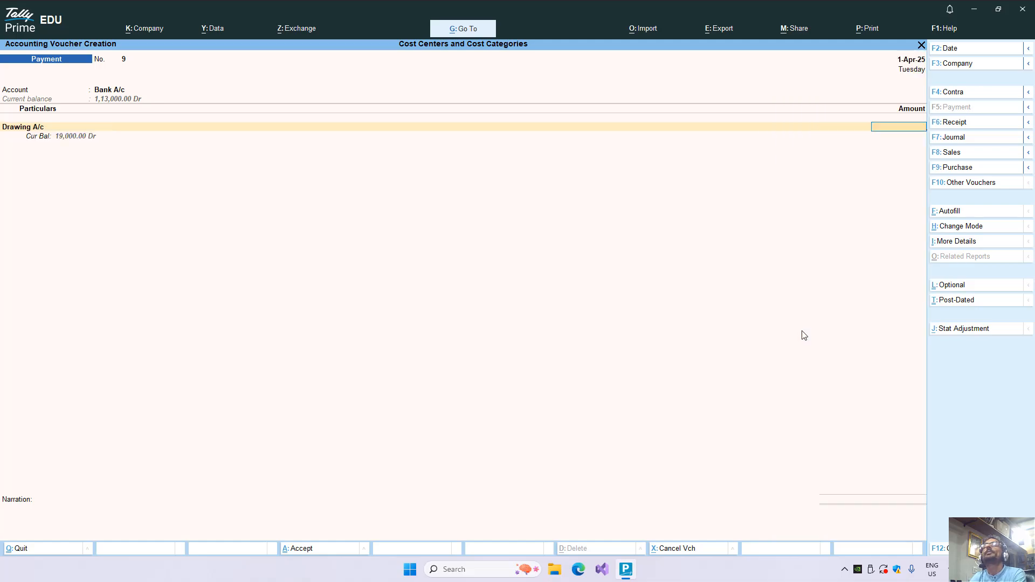
text(1,200)
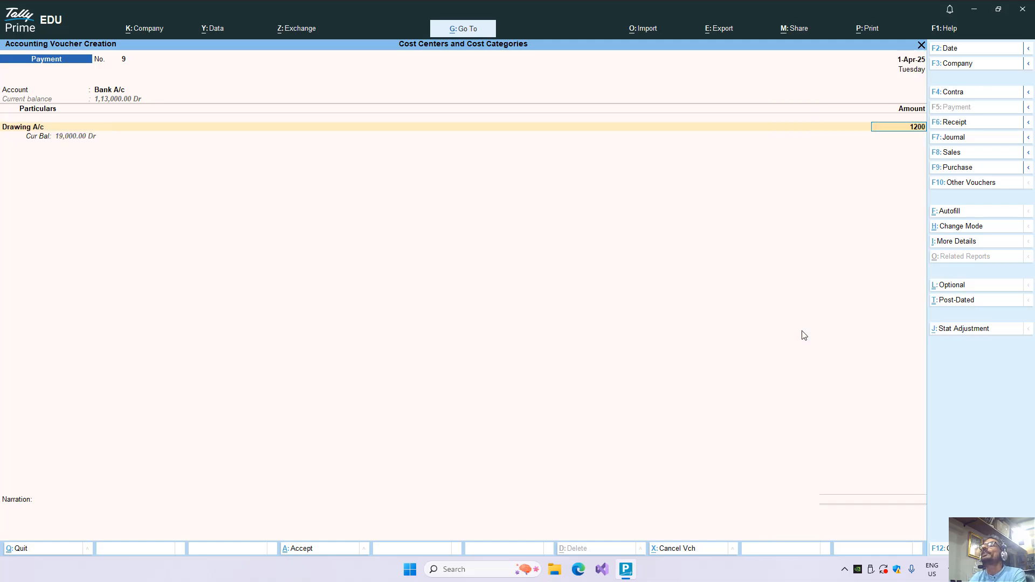
key(Return)
Step: Allocate the full 1,200 to Self under the Family Member category and to Utilities Bill under the Expenses Type category
key(Return)
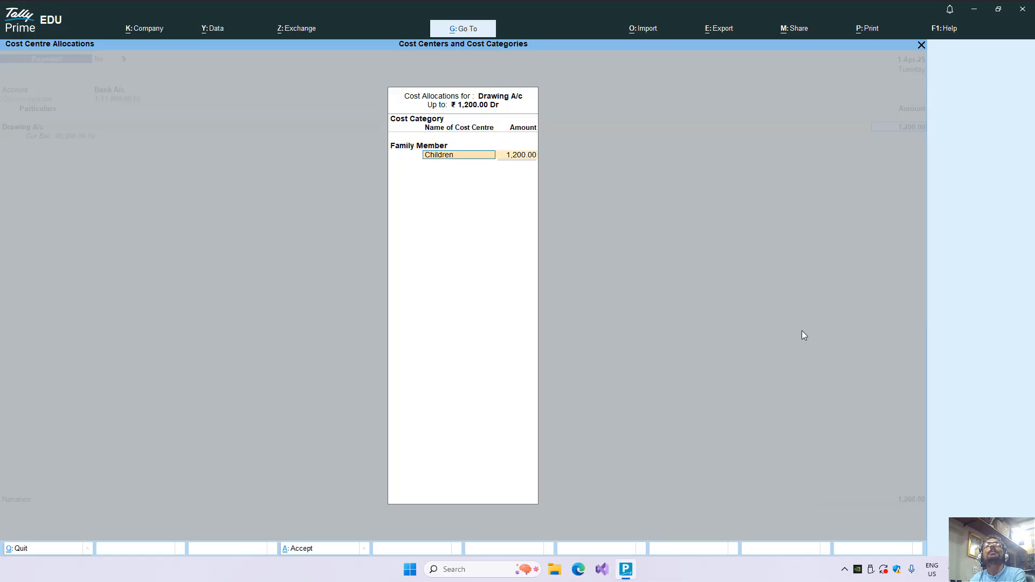
text(Sel)
key(Return)
key(Return)
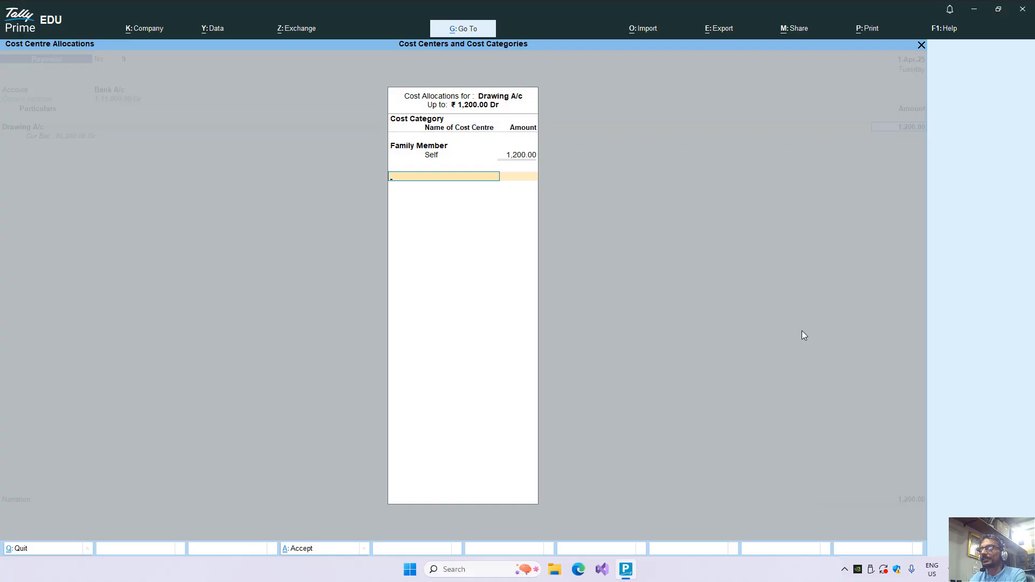
key(Return)
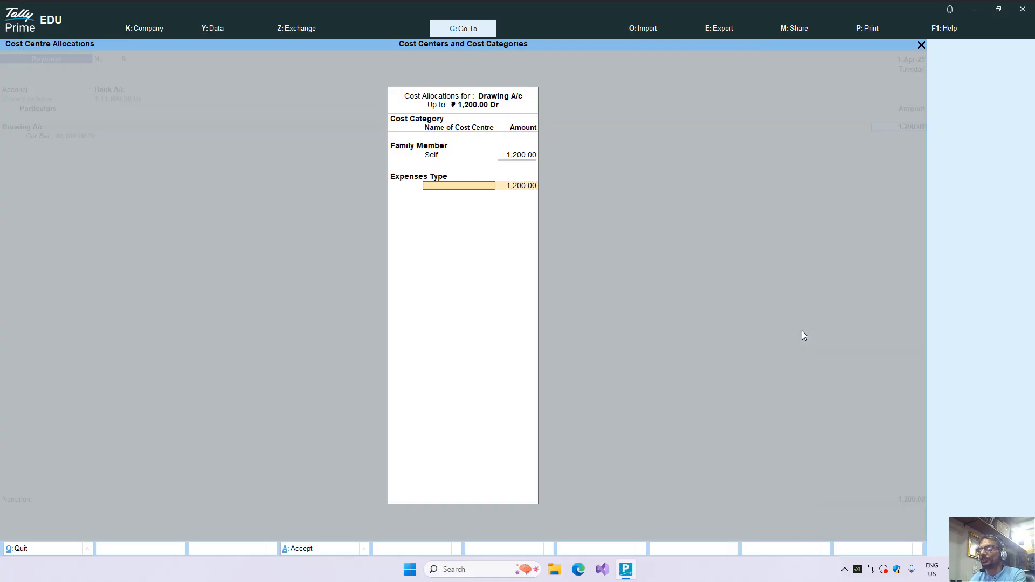
text(Ut)
key(Return)
key(Return)
key(Return)
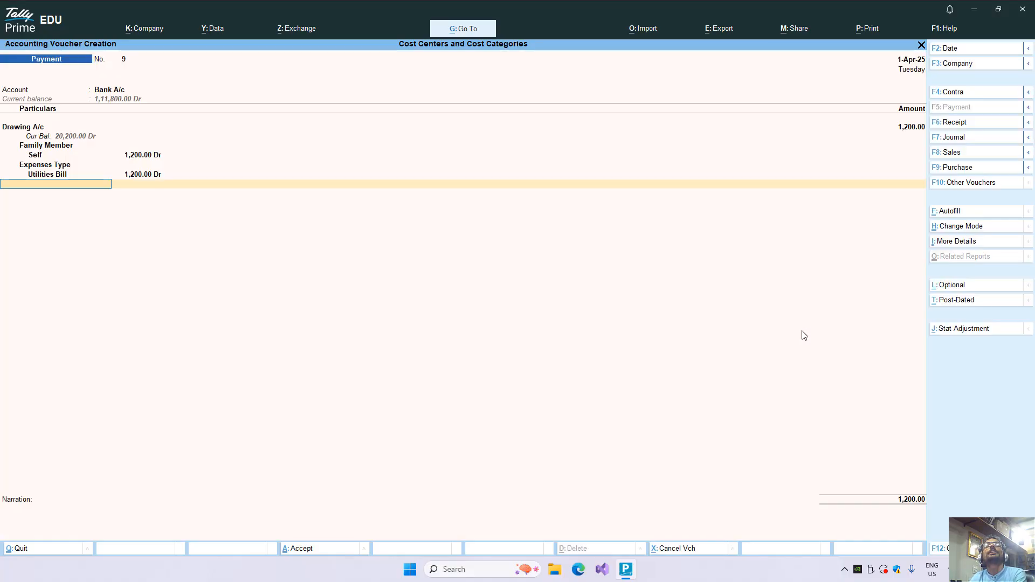
Step: Accept the 1,200 cheque bank allocation without an instrument number and save the payment voucher
key(Return)
key(Return)
key(Return)
key(Return)
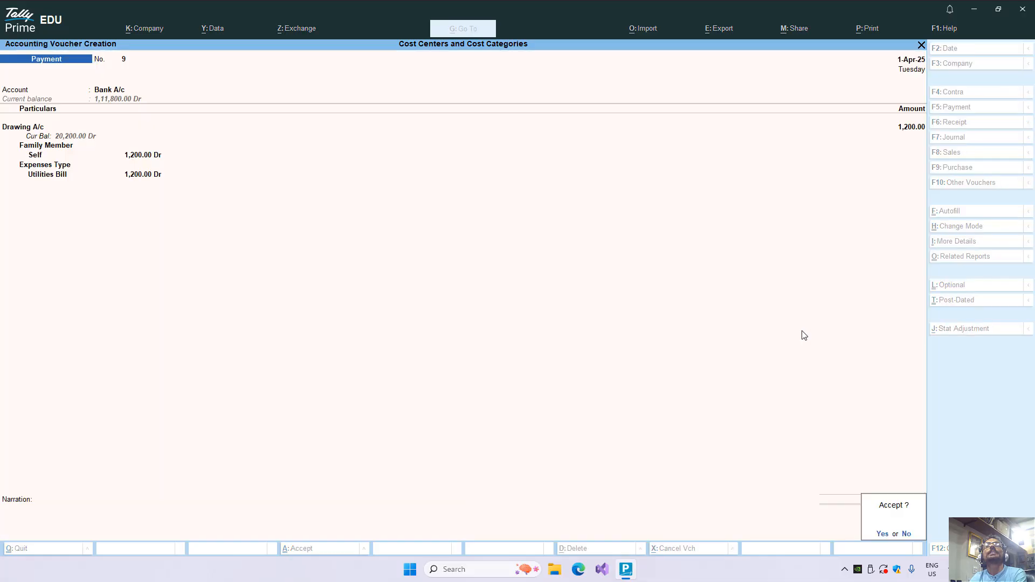
key(Return)
Step: Leave voucher entry, open the cost centres' Category Summary report and examine the Expenses Type category's balances
key(Escape)
key(Down)
key(Down)
key(Down)
key(Down)
key(Down)
key(Down)
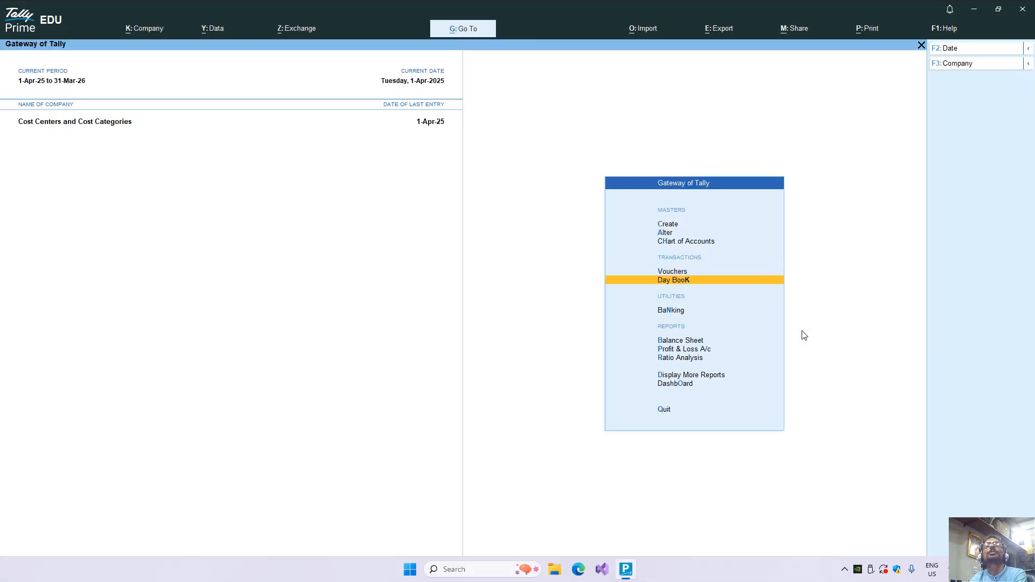
key(Return)
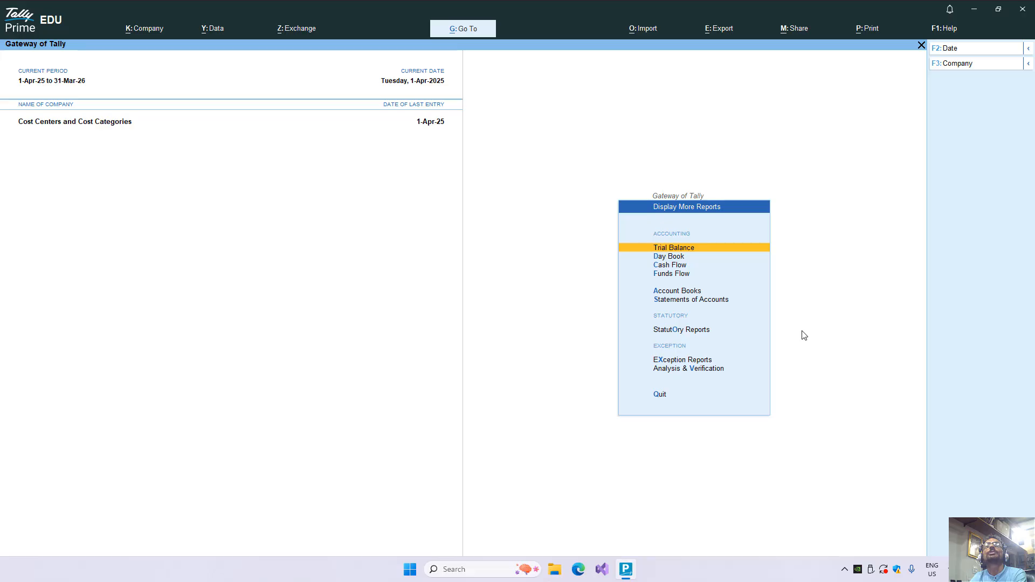
key(Down)
key(Down)
key(Down)
key(Down)
key(Down)
key(Return)
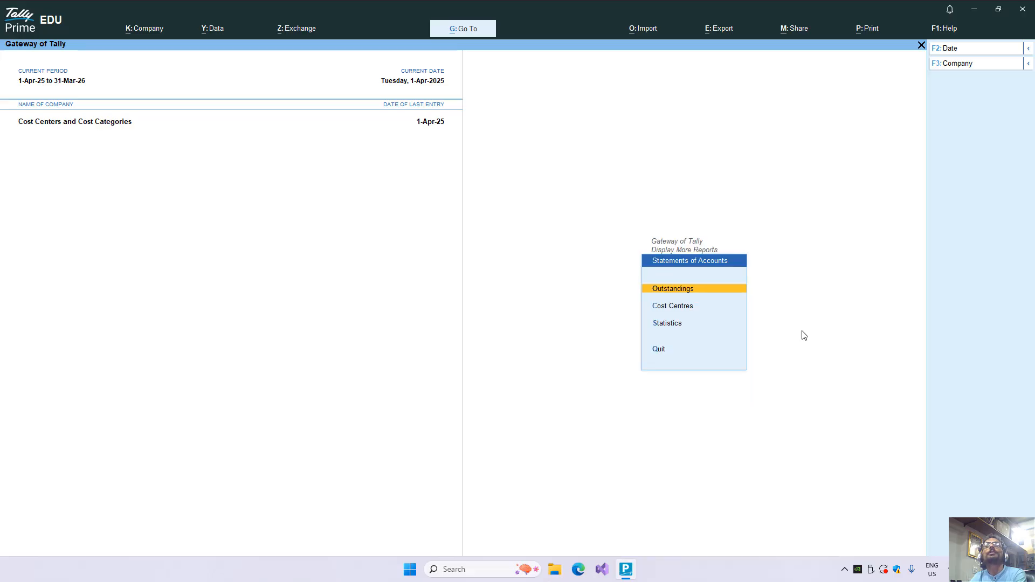
key(Down)
key(Return)
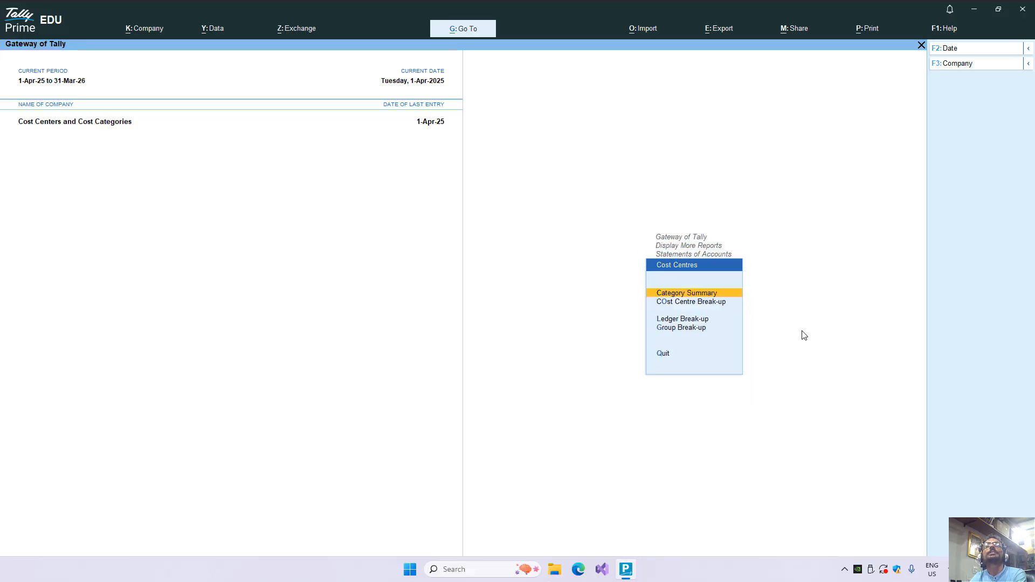
key(Return)
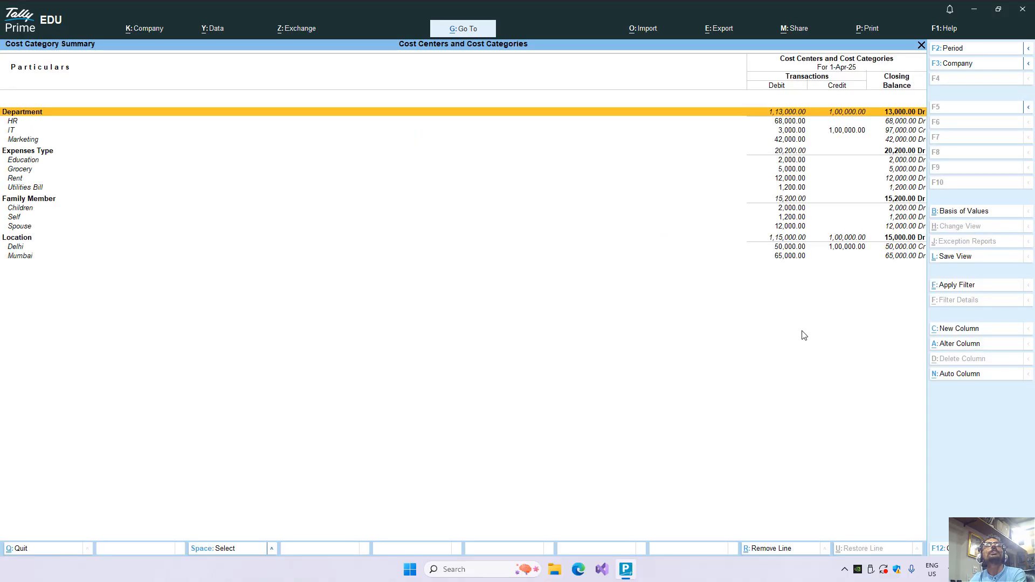
key(Down)
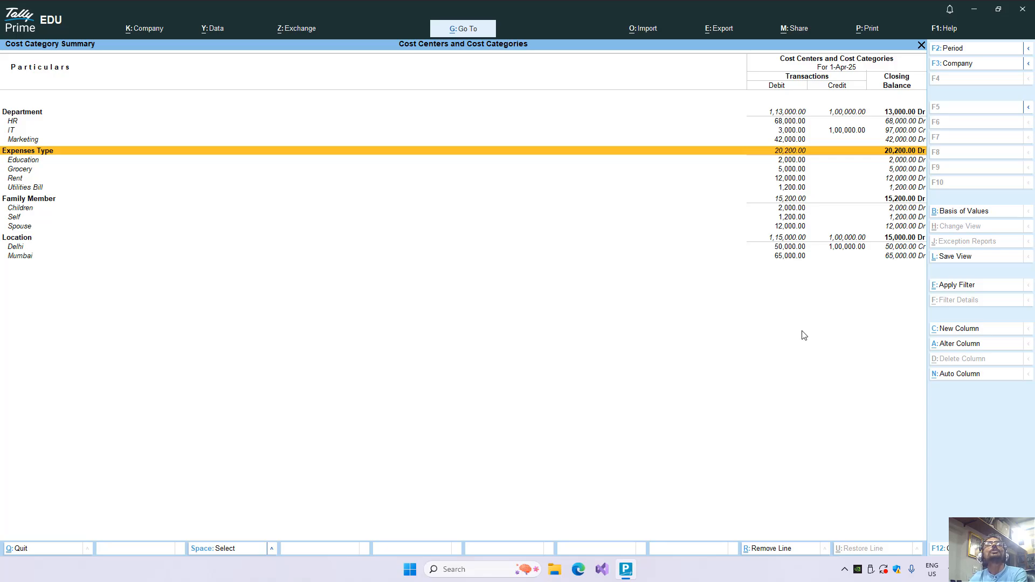
key(Down)
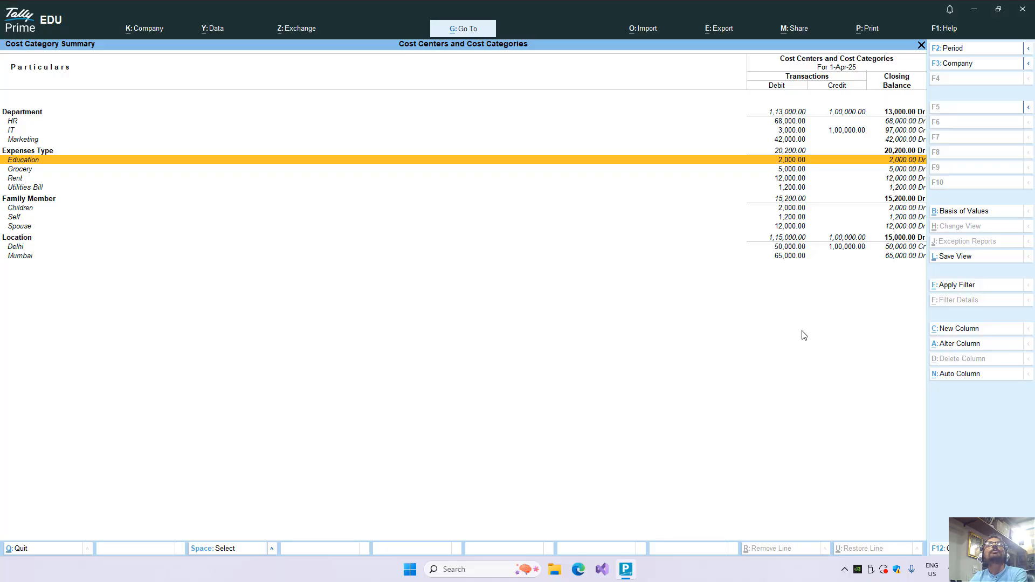
Step: Examine the Expenses Type and Family Member cost centre balances in the Cost Category Summary and close the report
key(Down)
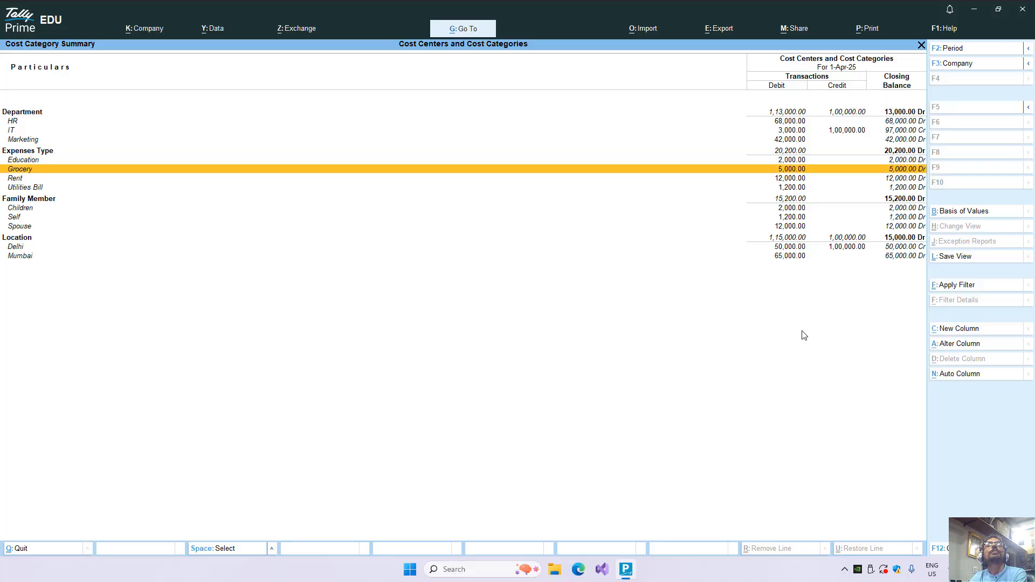
key(Down)
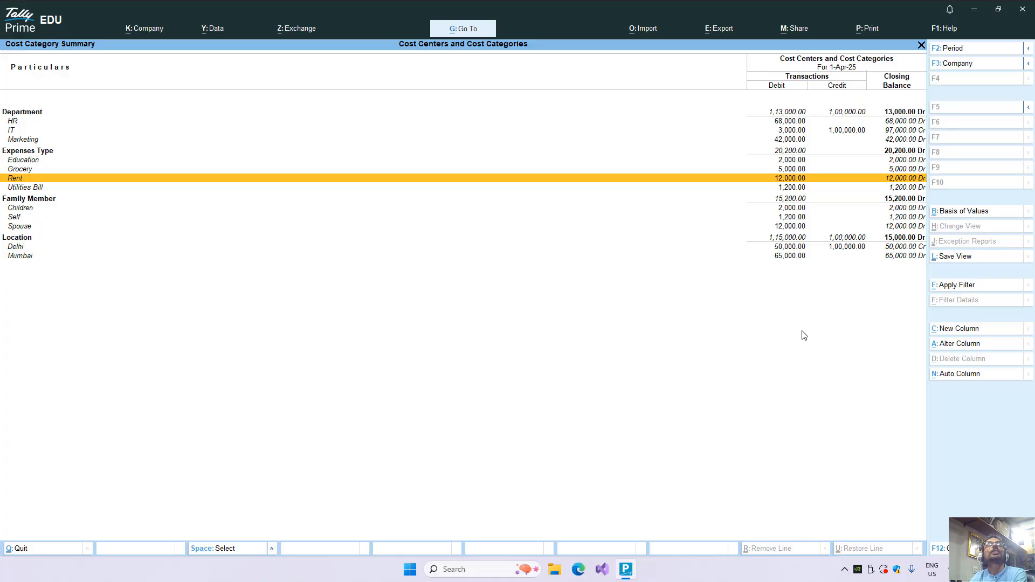
key(Down)
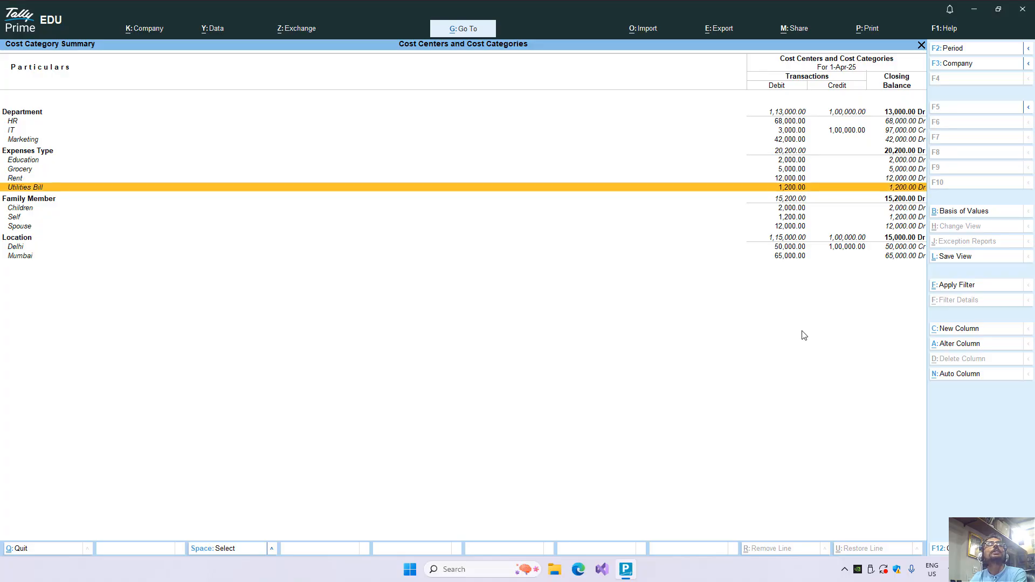
key(Down)
key(Down)
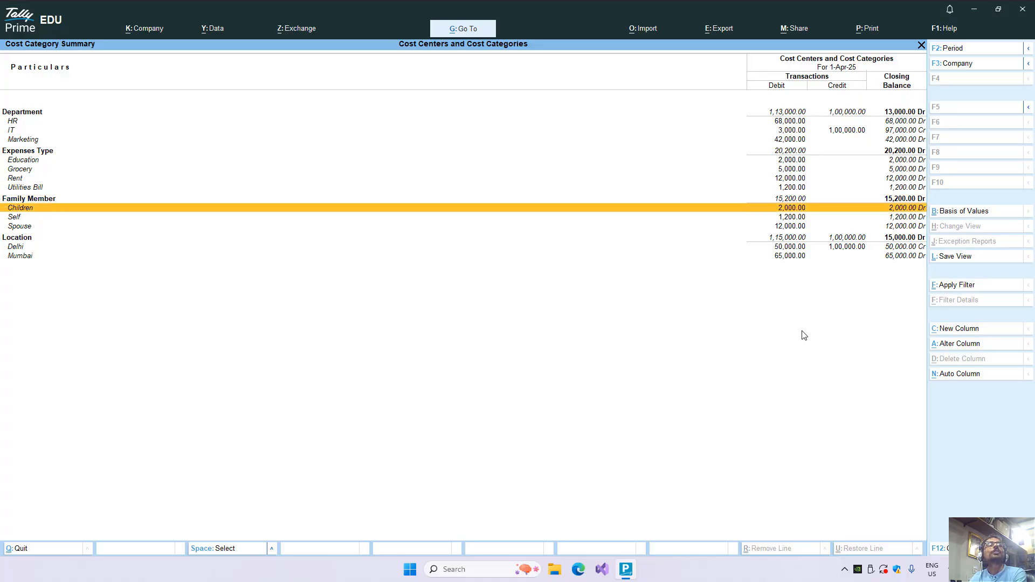
key(Down)
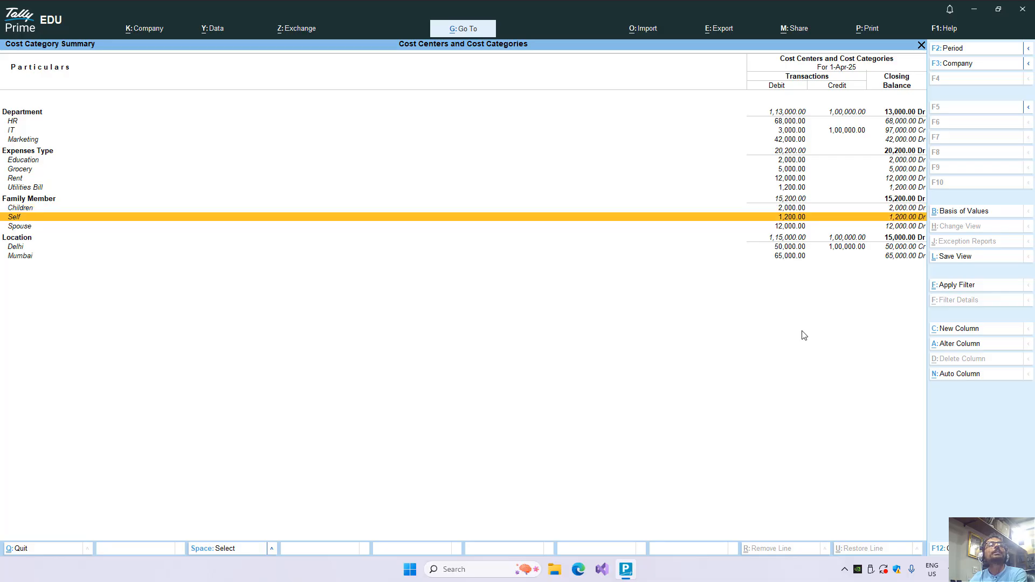
key(Up)
key(Down)
key(Down)
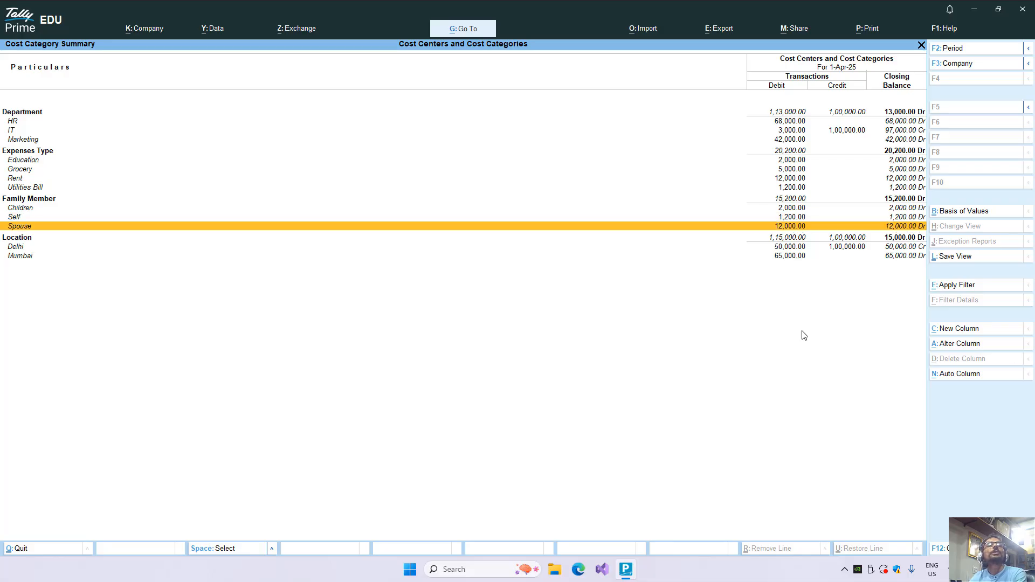
key(Escape)
Step: View the Cost Centre Break-up report for the Parents cost centre and return to the cost centre selection
key(Down)
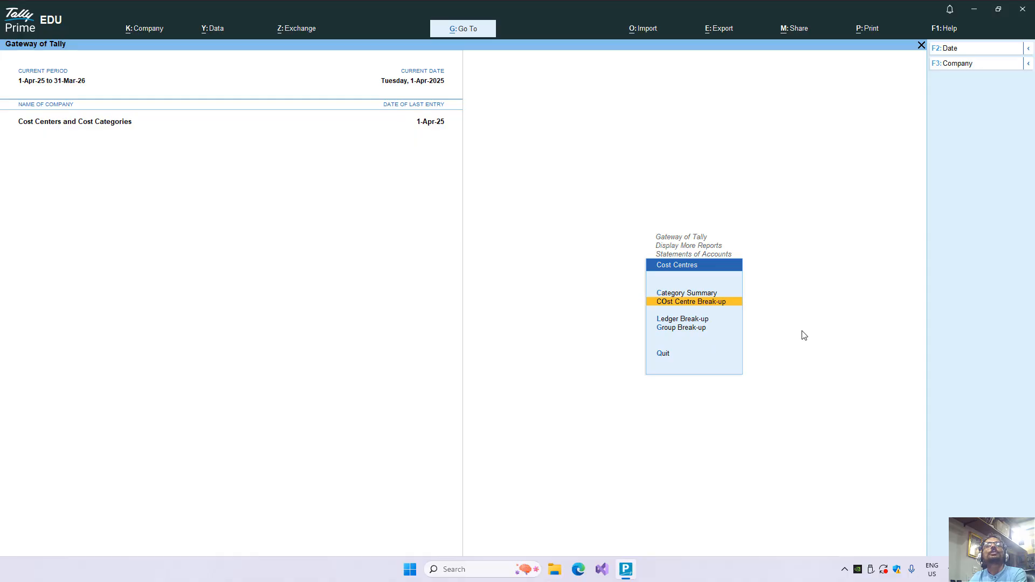
key(Return)
key(Down)
key(Down)
key(Down)
key(Down)
key(Down)
key(Down)
key(Down)
key(Down)
key(Down)
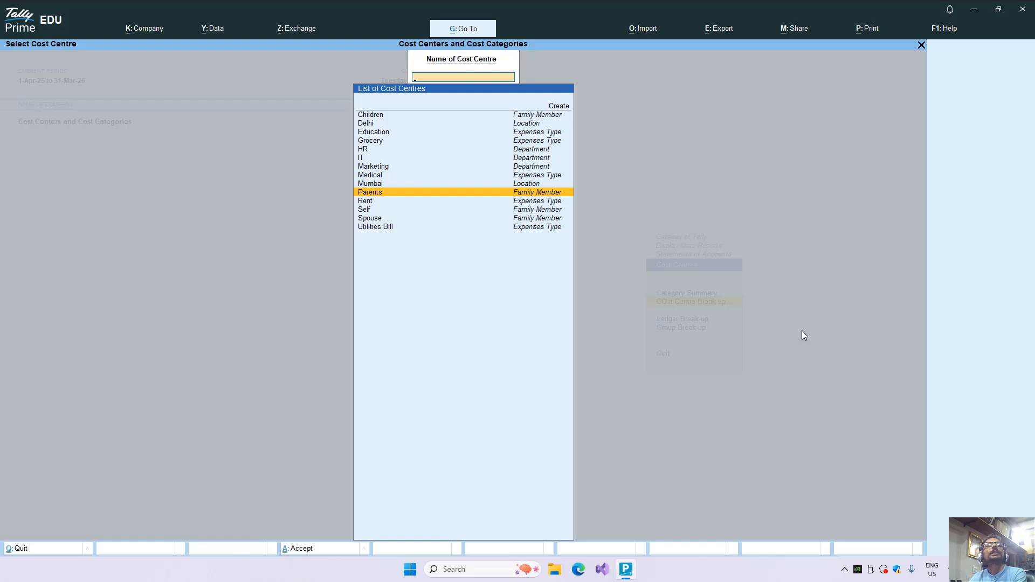
key(Return)
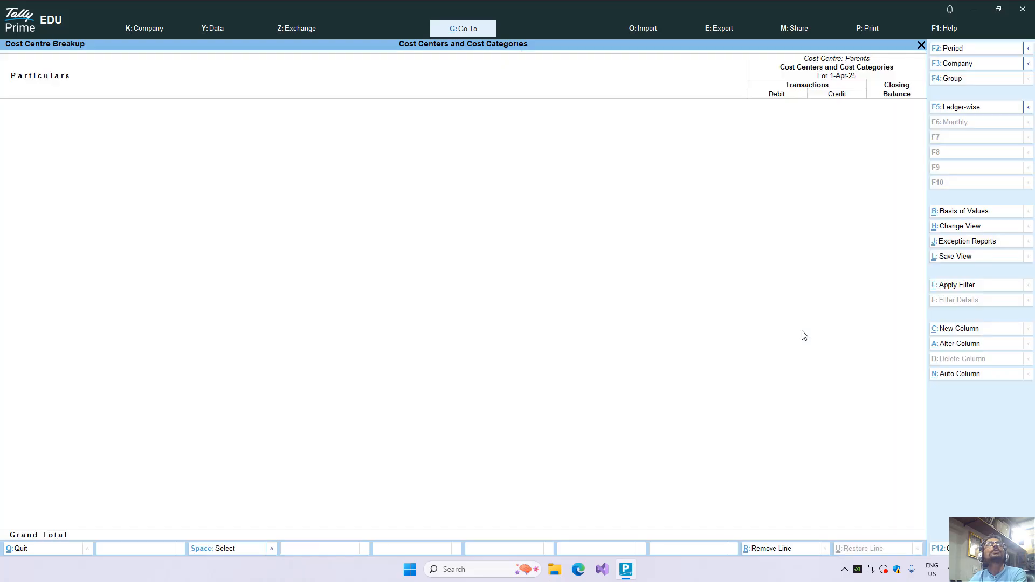
key(Escape)
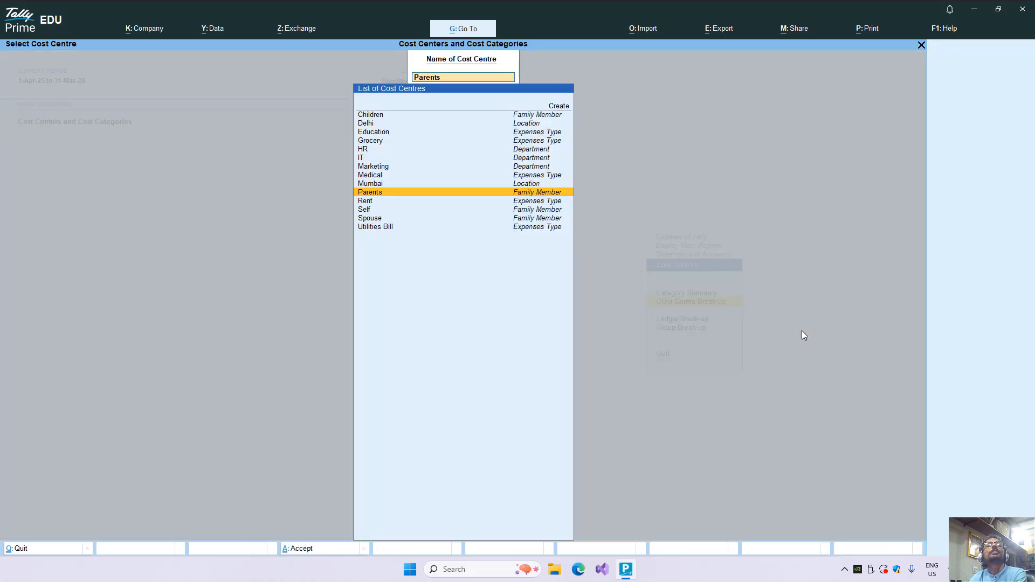
Step: View the Self cost centre's break-up, drill down through Capital Account and April to its payment voucher, and back out to the Cost Centres reports
key(Down)
key(Down)
key(Return)
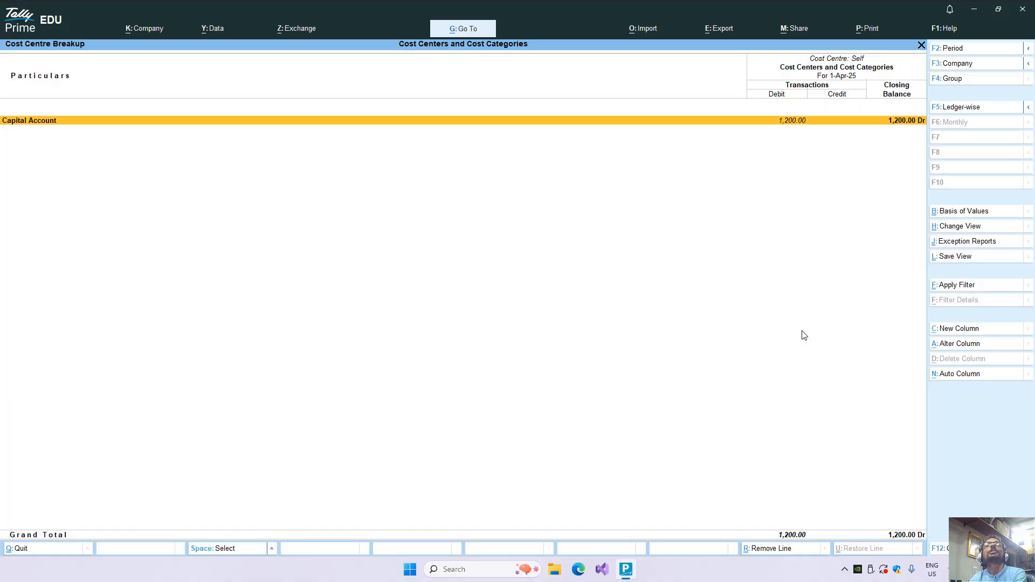
key(Return)
key(Return)
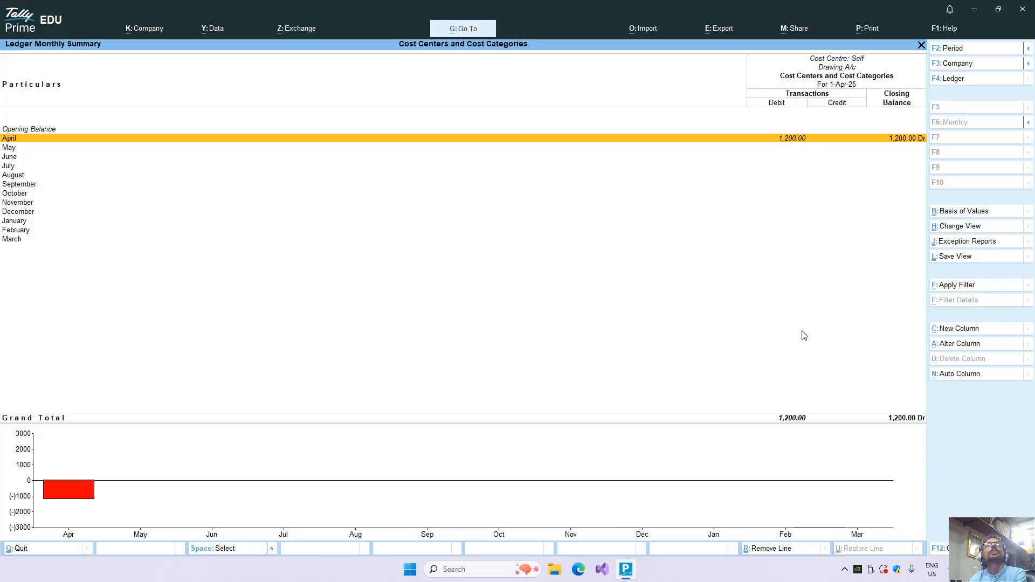
key(Return)
key(Return)
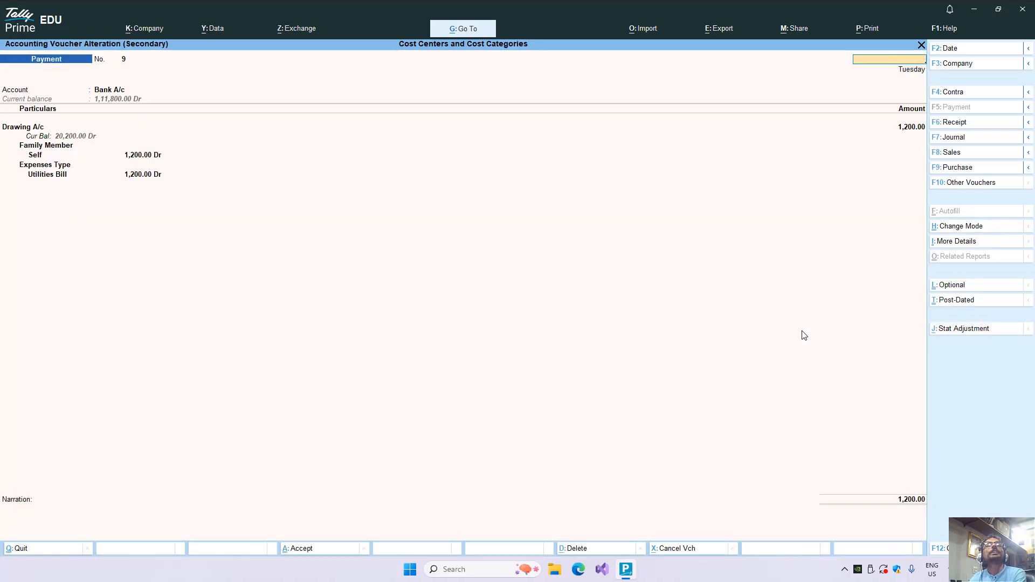
key(Escape)
key(Escape)
key(Escape)
key(Escape)
key(Escape)
key(Escape)
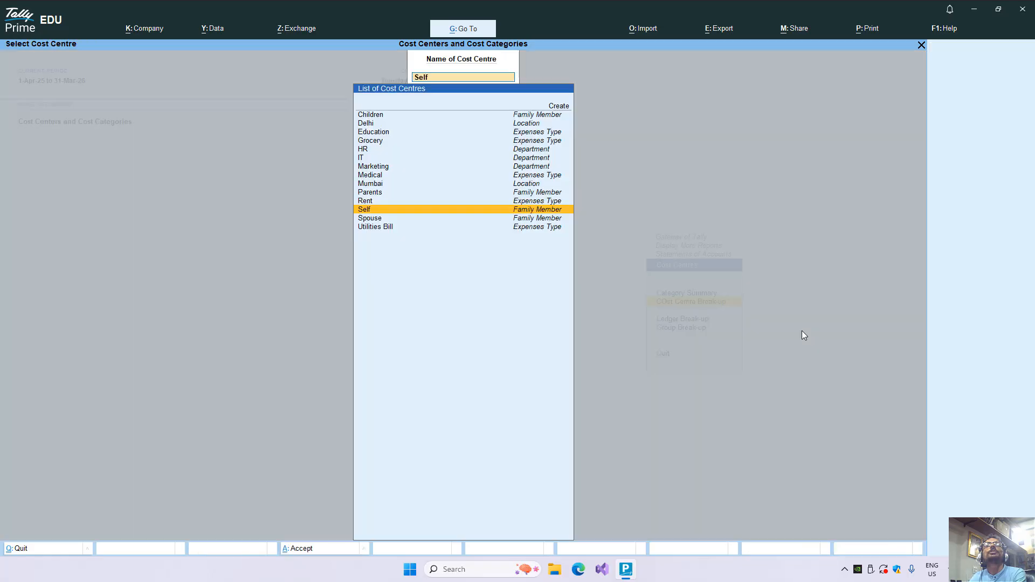
Step: Open the cost centres' Group Break-up report for the Indirect Expenses group
key(Down)
key(Down)
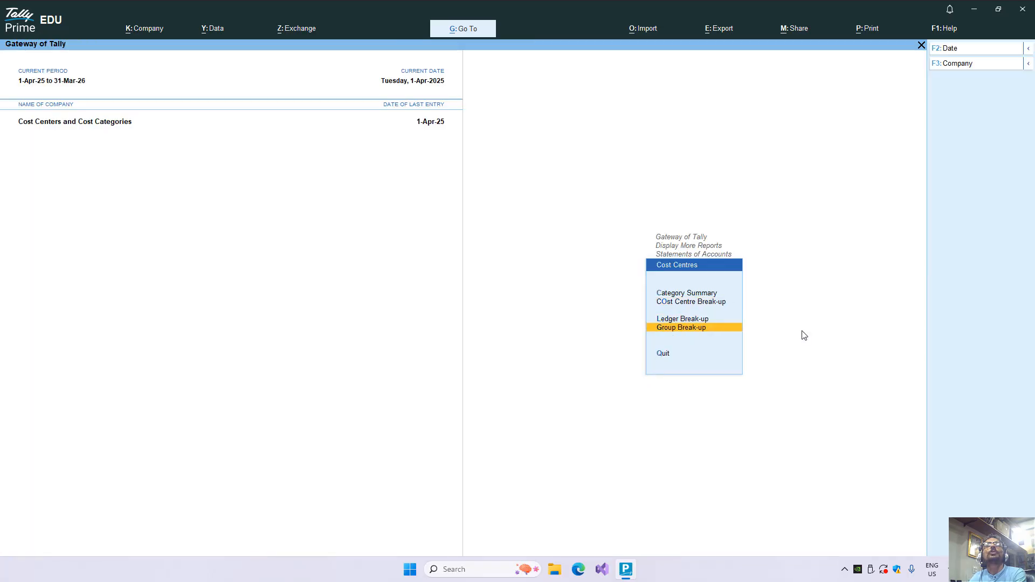
key(Return)
key(Down)
key(Down)
key(Down)
key(Down)
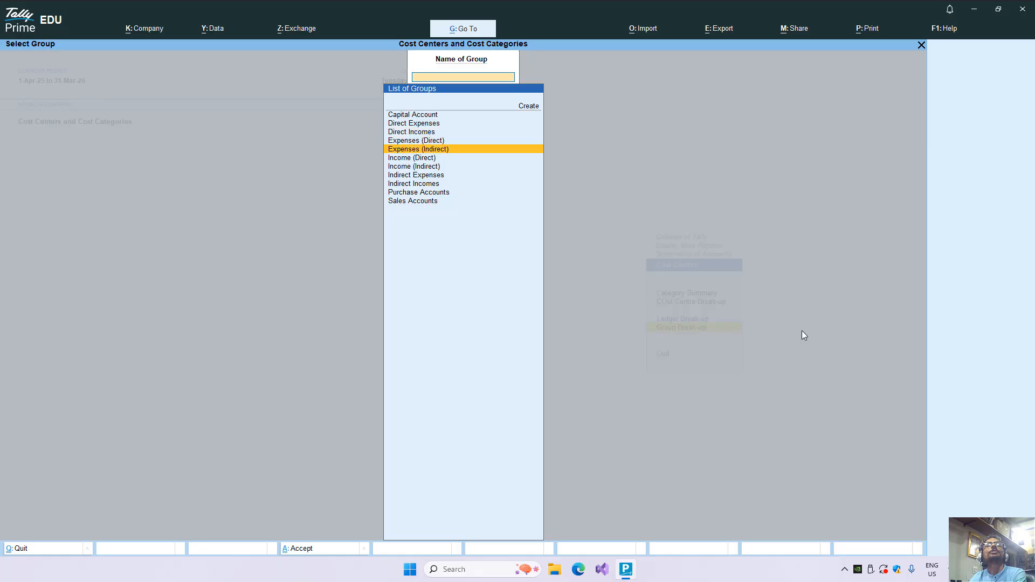
key(Return)
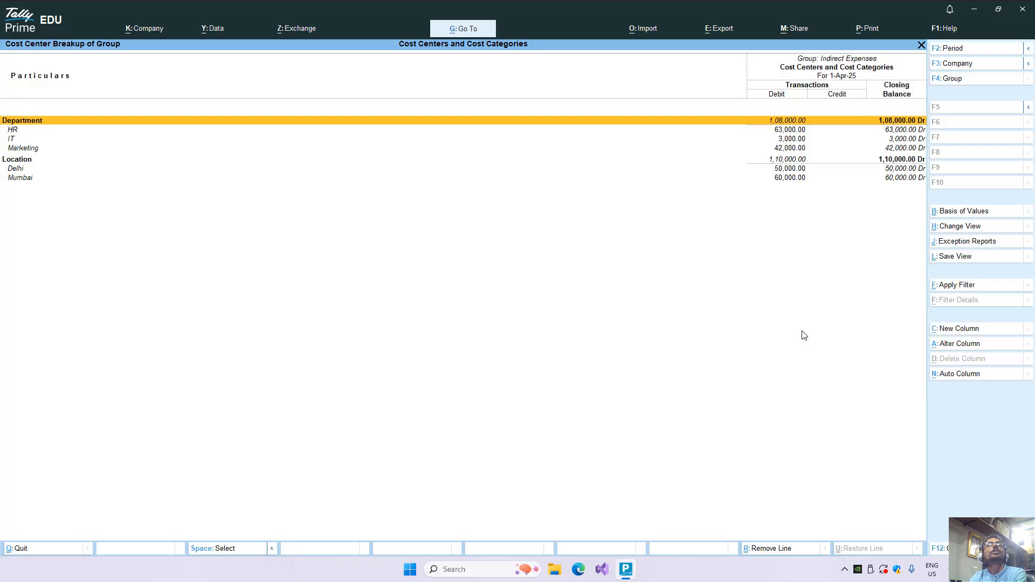
Step: Examine the Department and Location balances in the Indirect Expenses break-up and return to the group selection
key(Down)
key(Down)
key(Down)
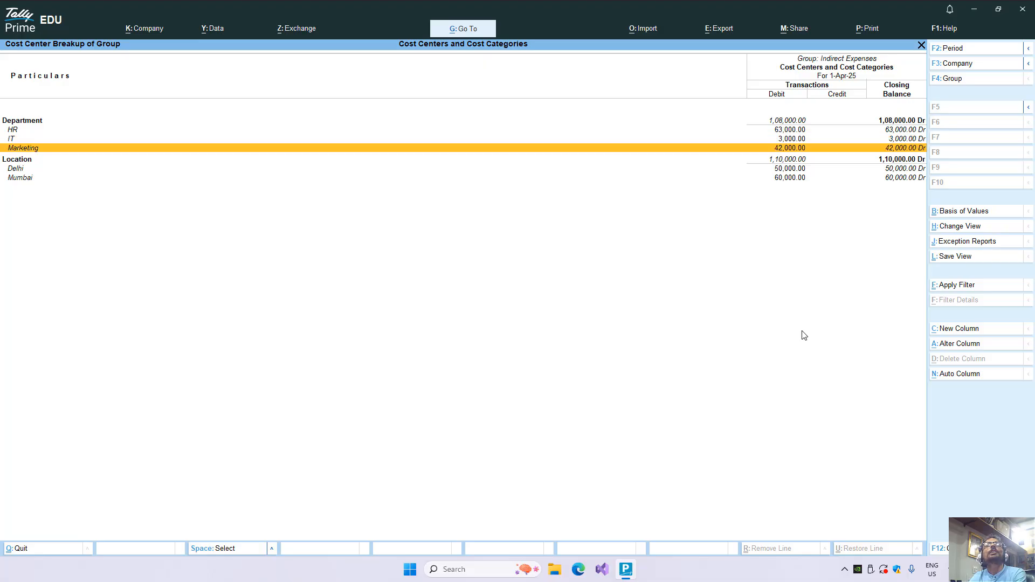
key(Up)
key(Up)
key(Up)
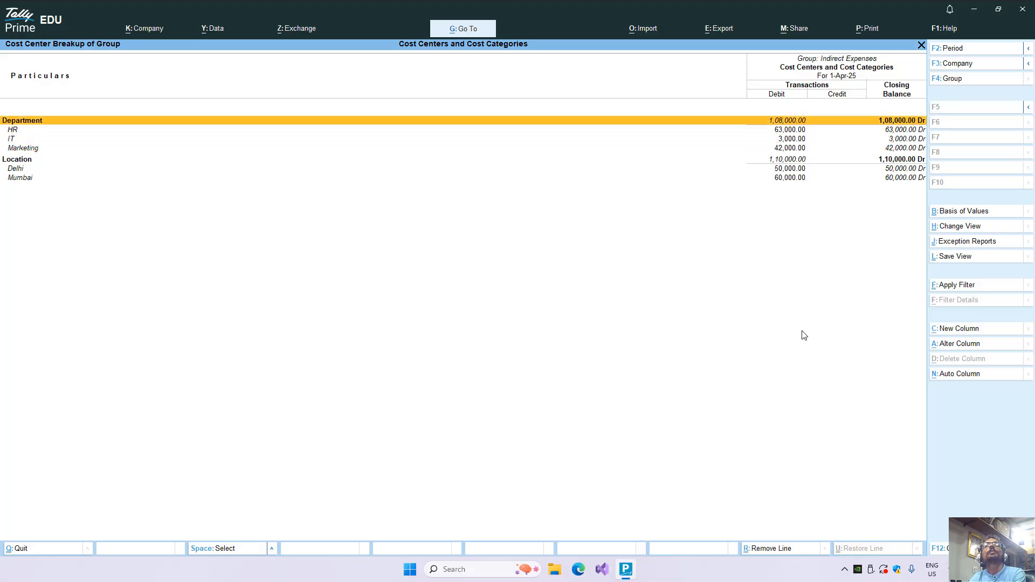
key(Down)
key(Down)
key(Down)
key(Down)
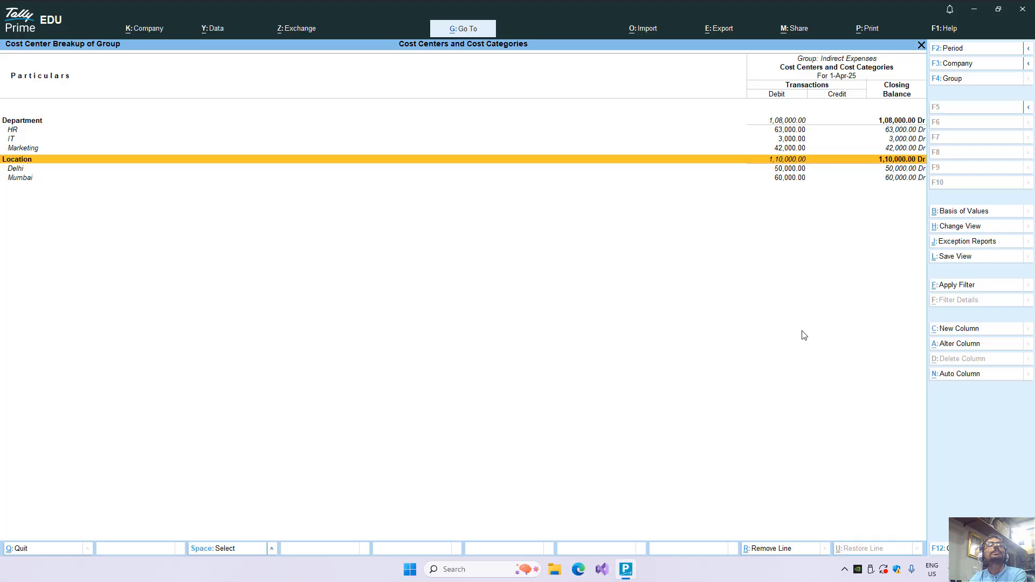
key(Escape)
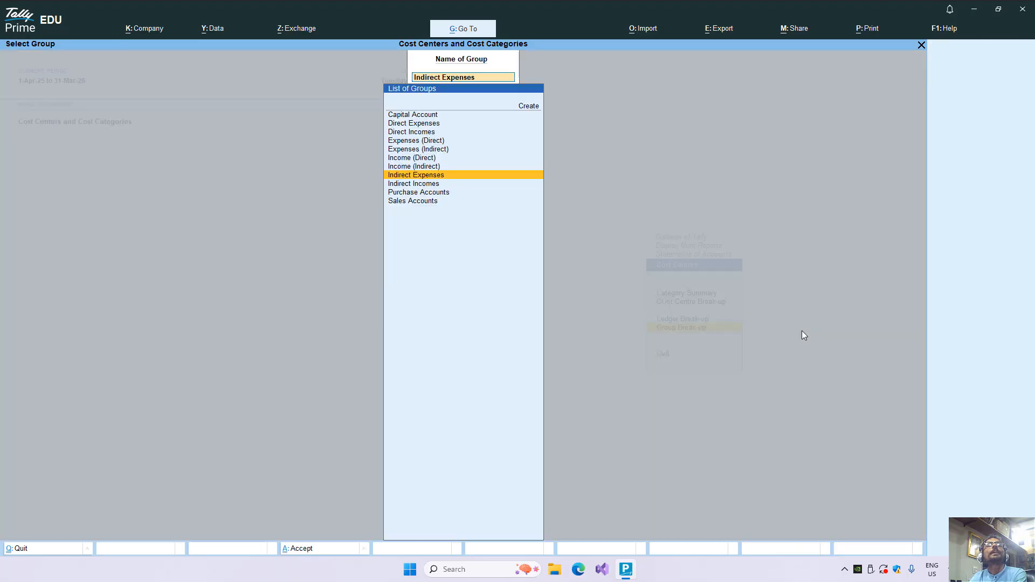
Step: Open the Group Break-up report for the Capital Account group
key(Up)
key(Up)
key(Up)
key(Up)
key(Up)
key(Up)
key(Up)
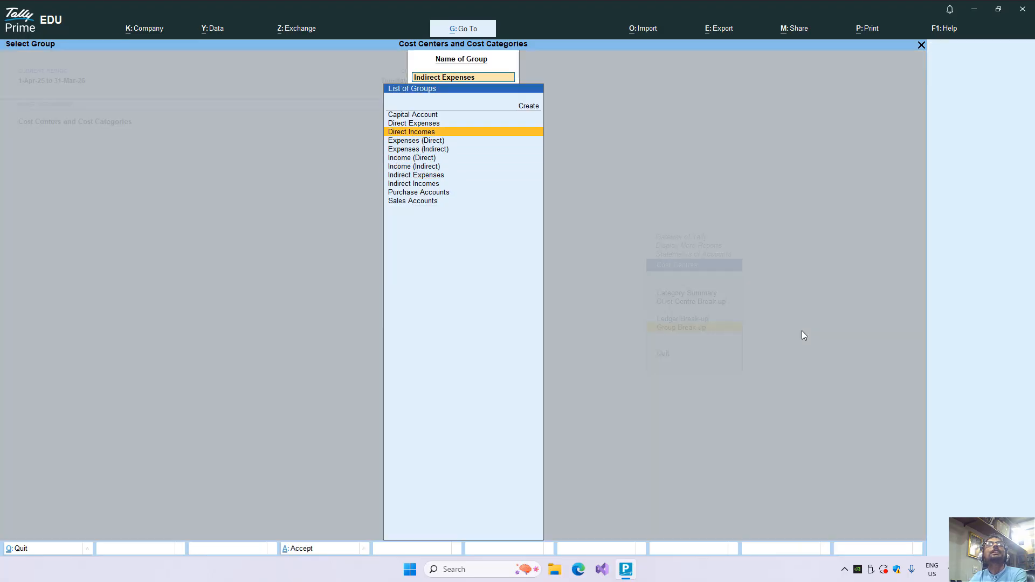
key(Return)
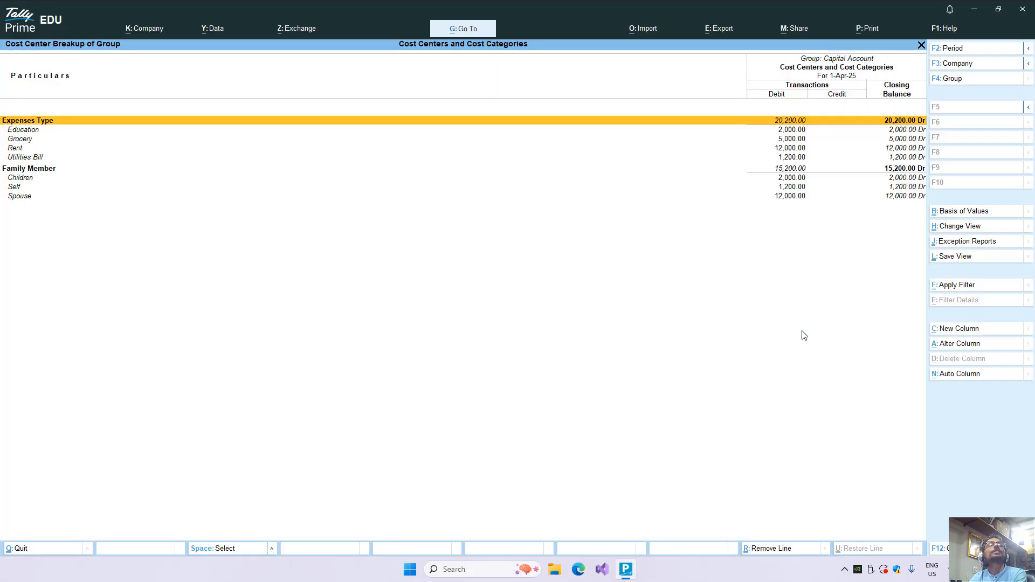
Step: Examine the Expenses Type cost centre balances in the Capital Account break-up and return to the Cost Centres reports
key(Down)
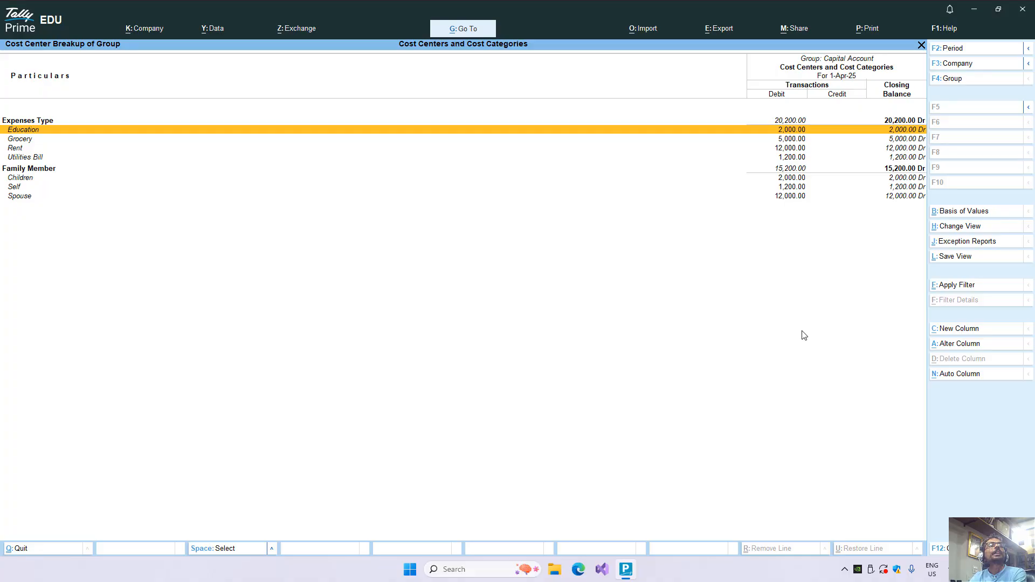
key(Down)
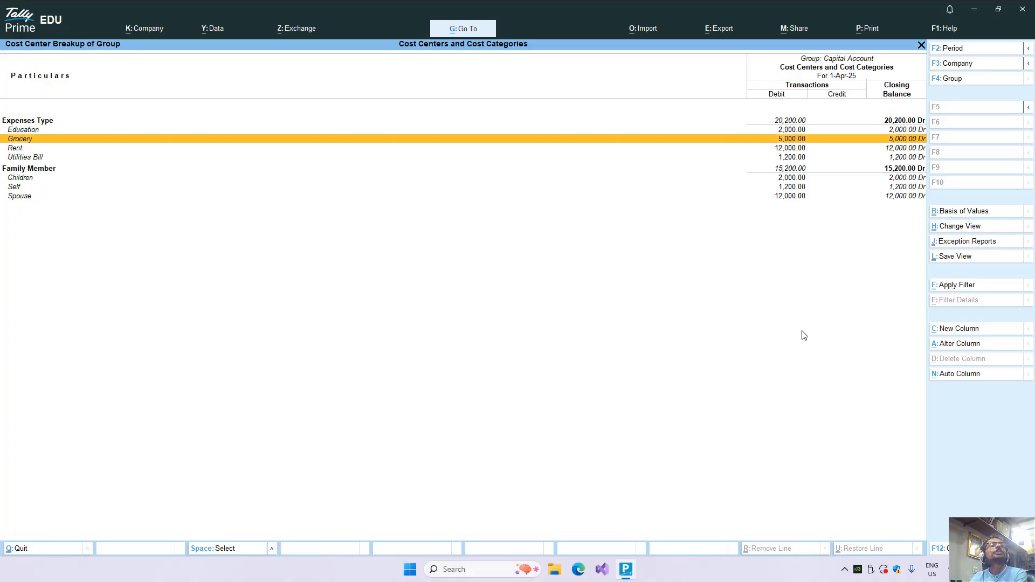
key(Down)
key(Down)
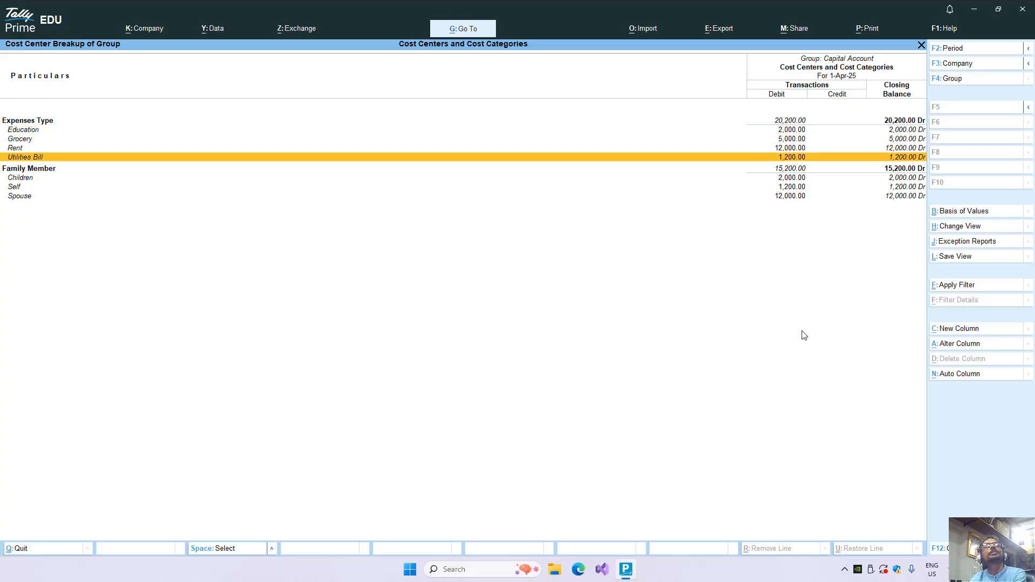
key(Escape)
key(Escape)
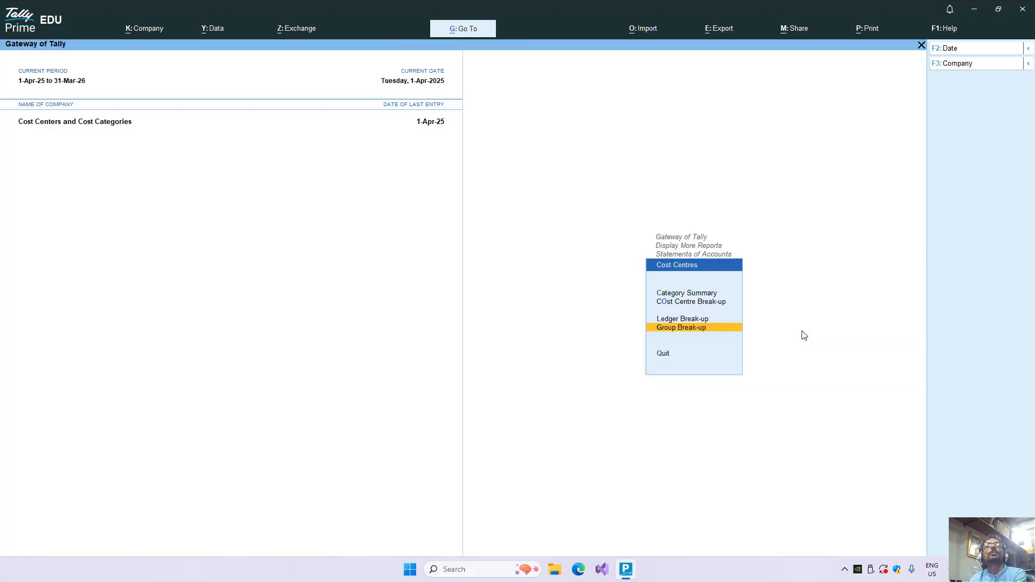
Step: Choose the Ledger Break-up report among the Cost Centres reports
key(Up)
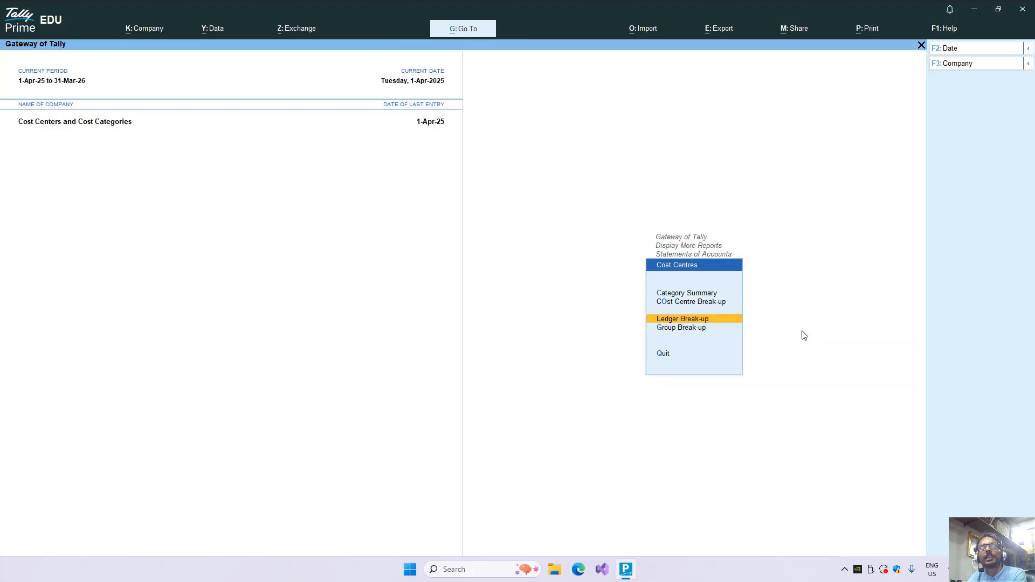